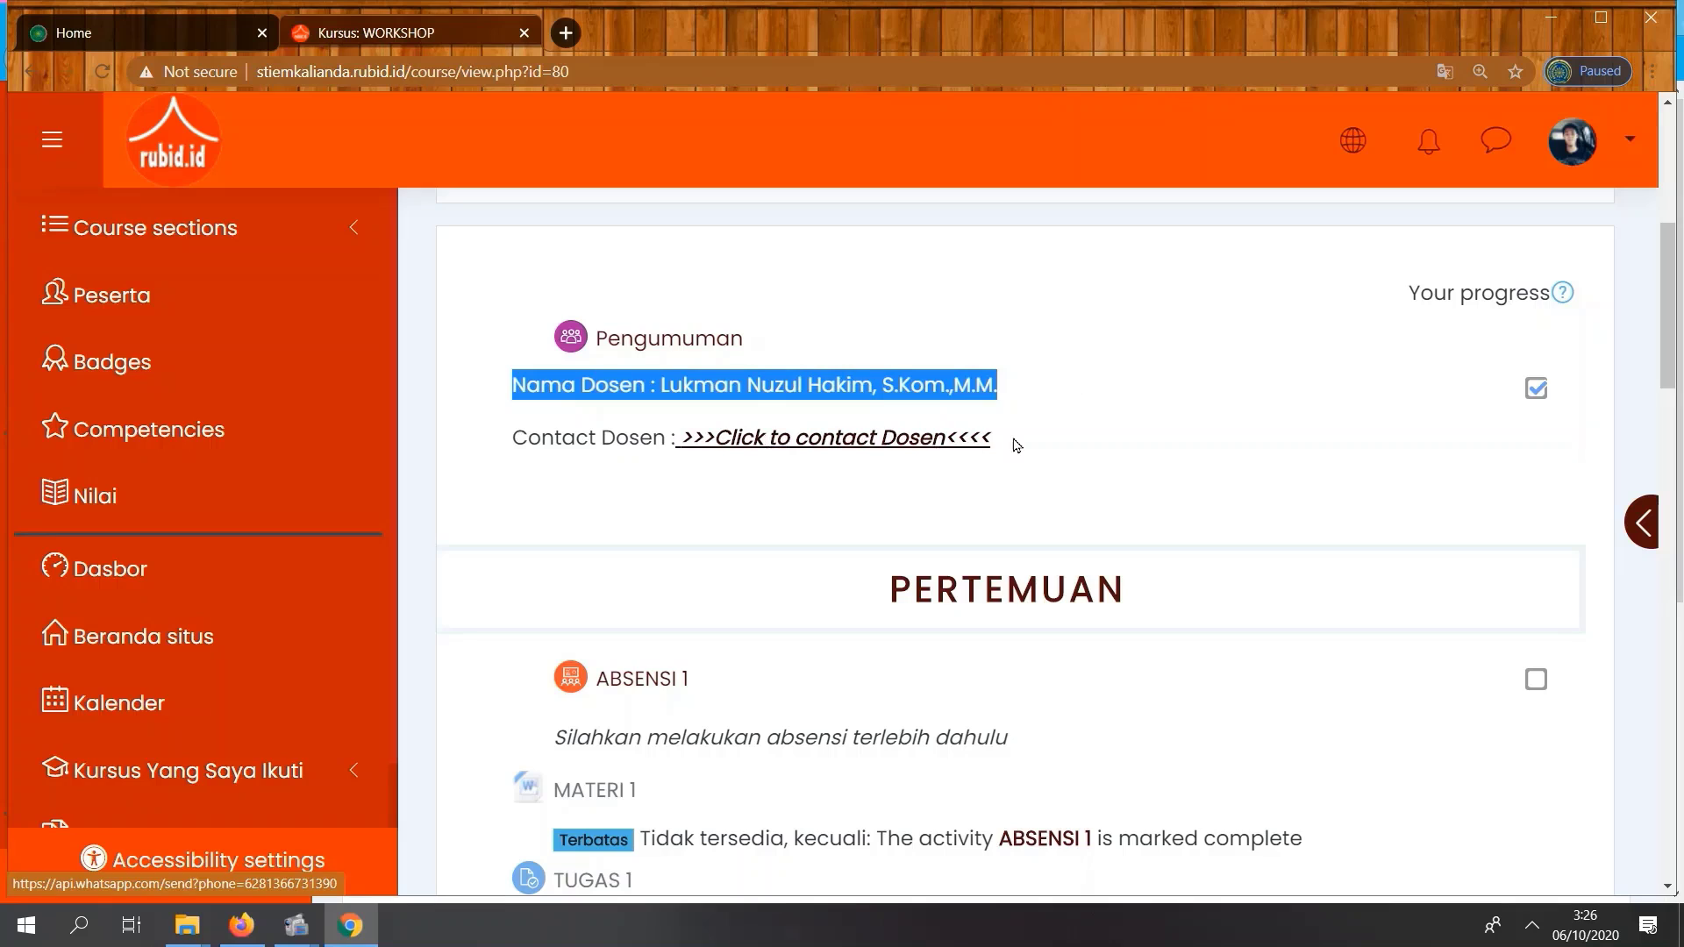
Examine the lecturer contact link and the access conditions of the activities in the PERTEMUAN section
{"action": "left_click_drag", "start_coordinate": [1015, 444], "coordinate": [681, 445]}
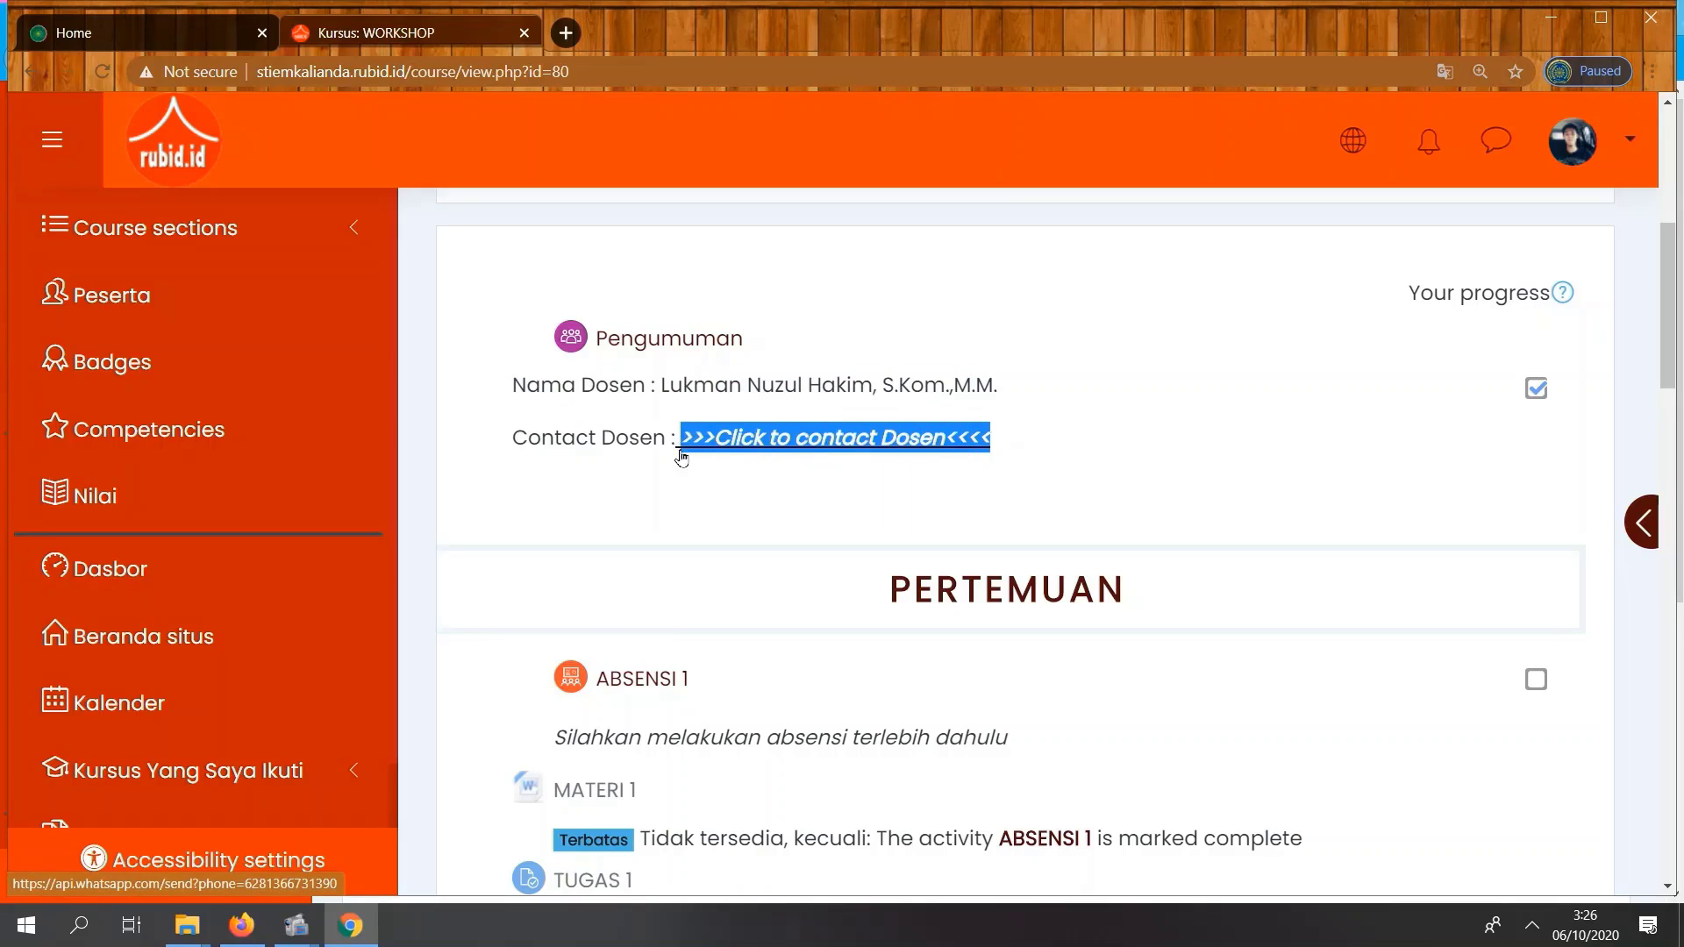
{"action": "left_click", "coordinate": [1070, 452]}
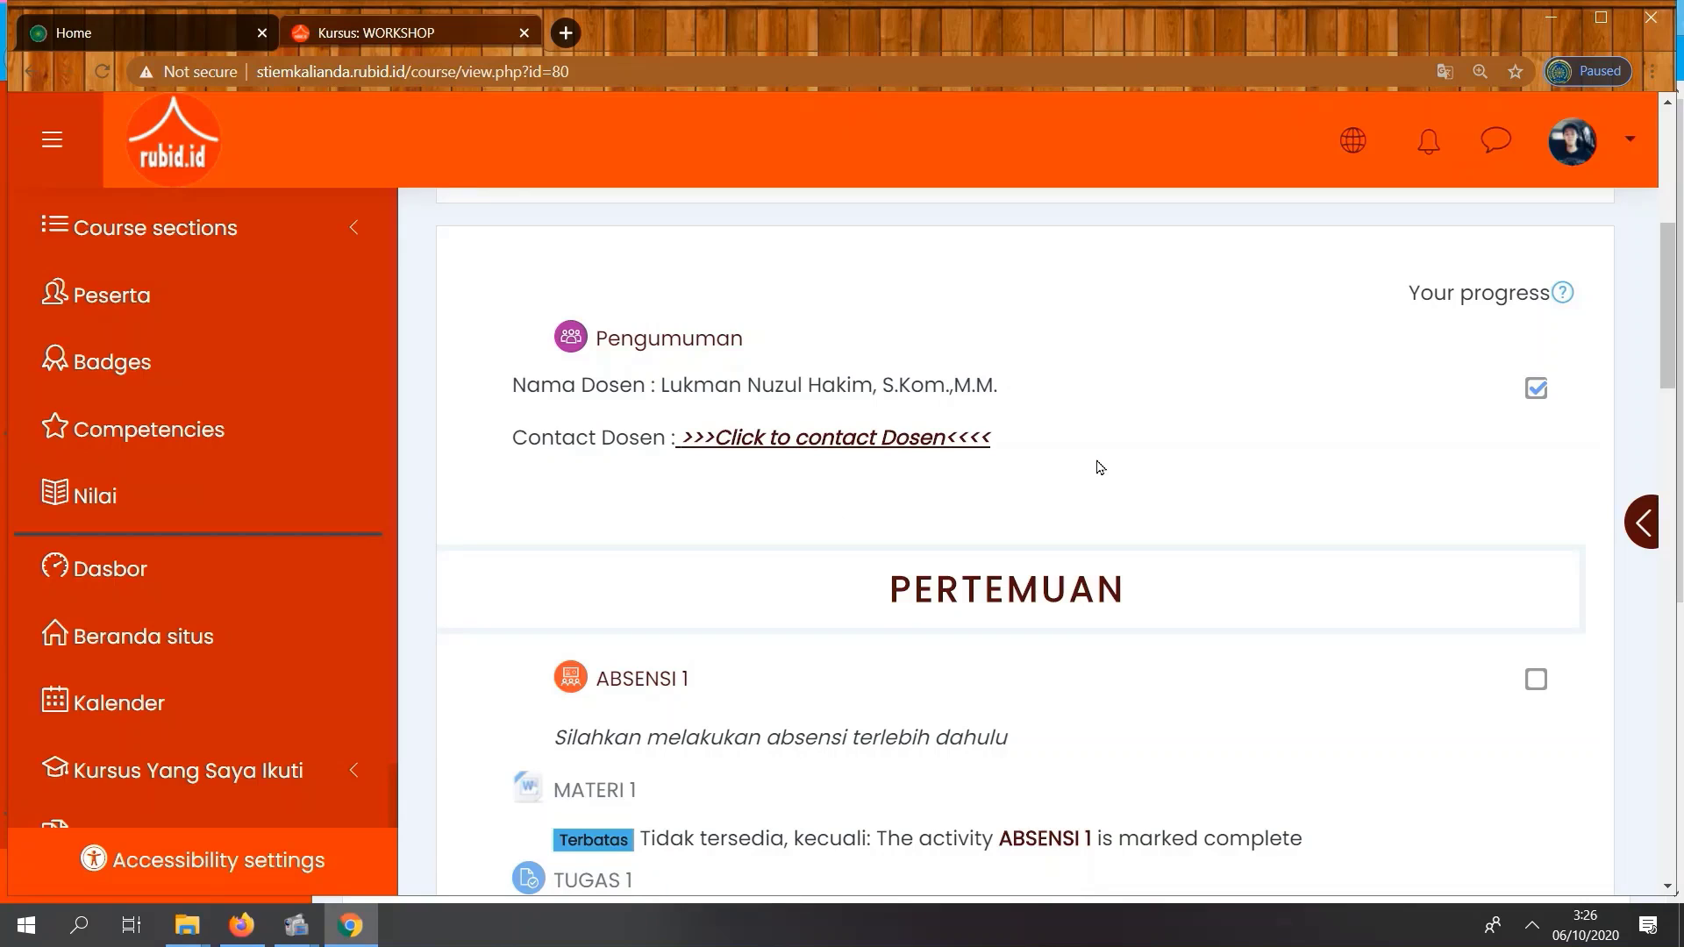
{"action": "scroll", "coordinate": [1099, 467], "scroll_direction": "down", "scroll_amount": 2}
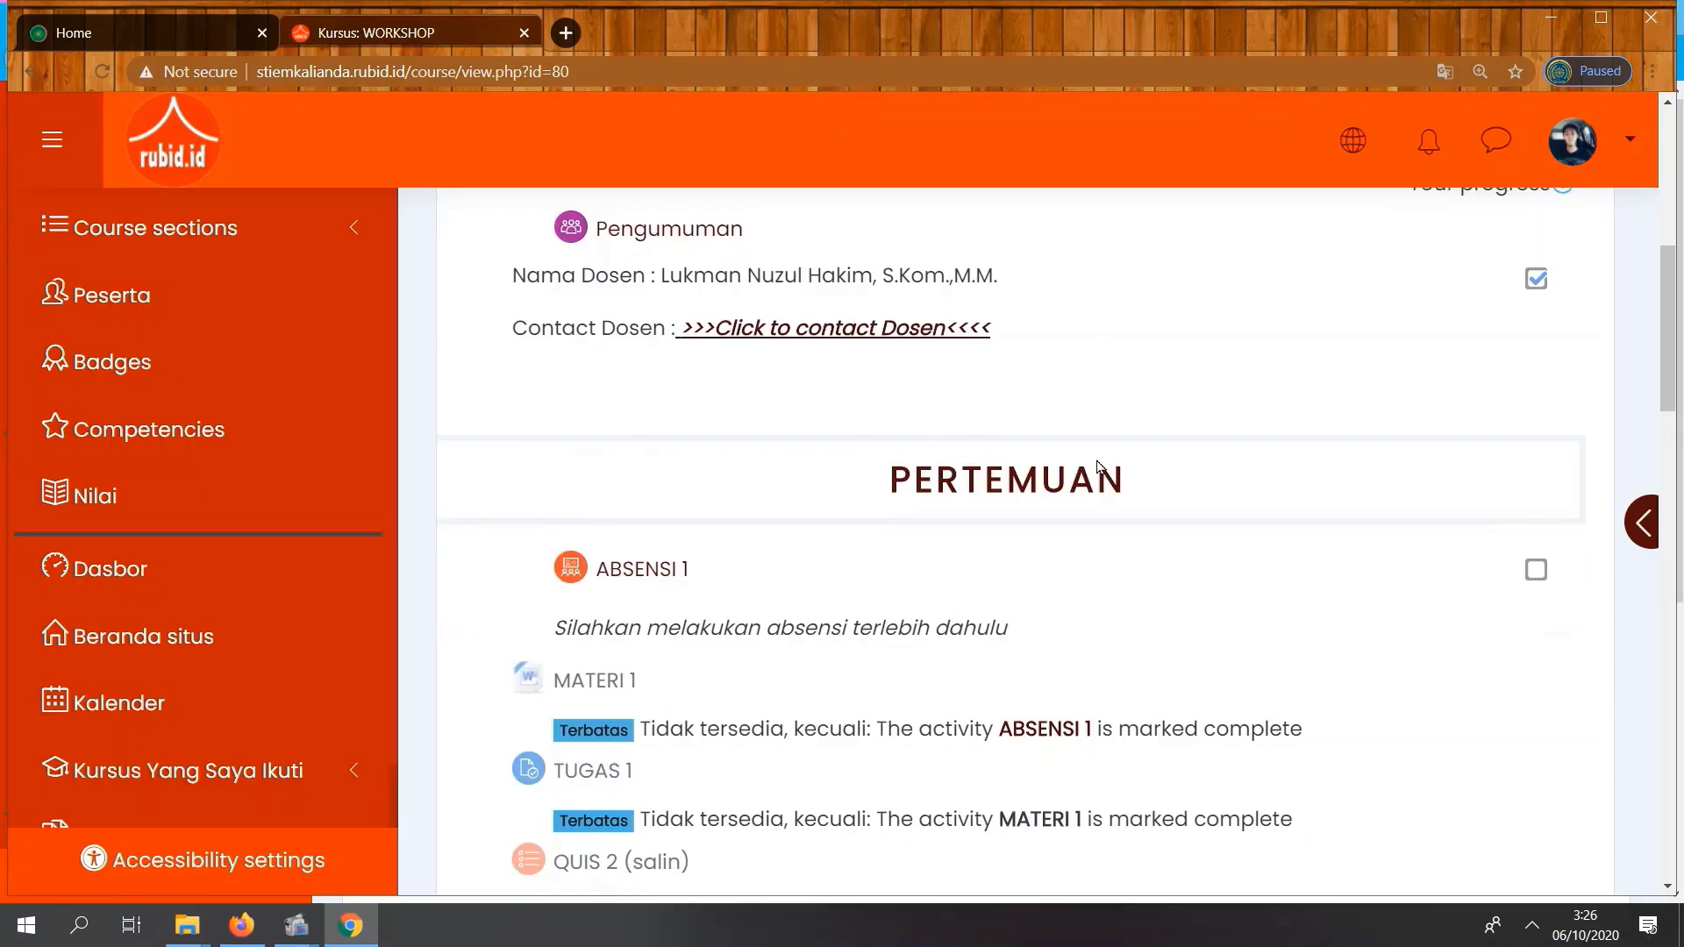
{"action": "scroll", "coordinate": [1310, 471], "scroll_direction": "up", "scroll_amount": 1}
{"action": "scroll", "coordinate": [1218, 563], "scroll_direction": "down", "scroll_amount": 1}
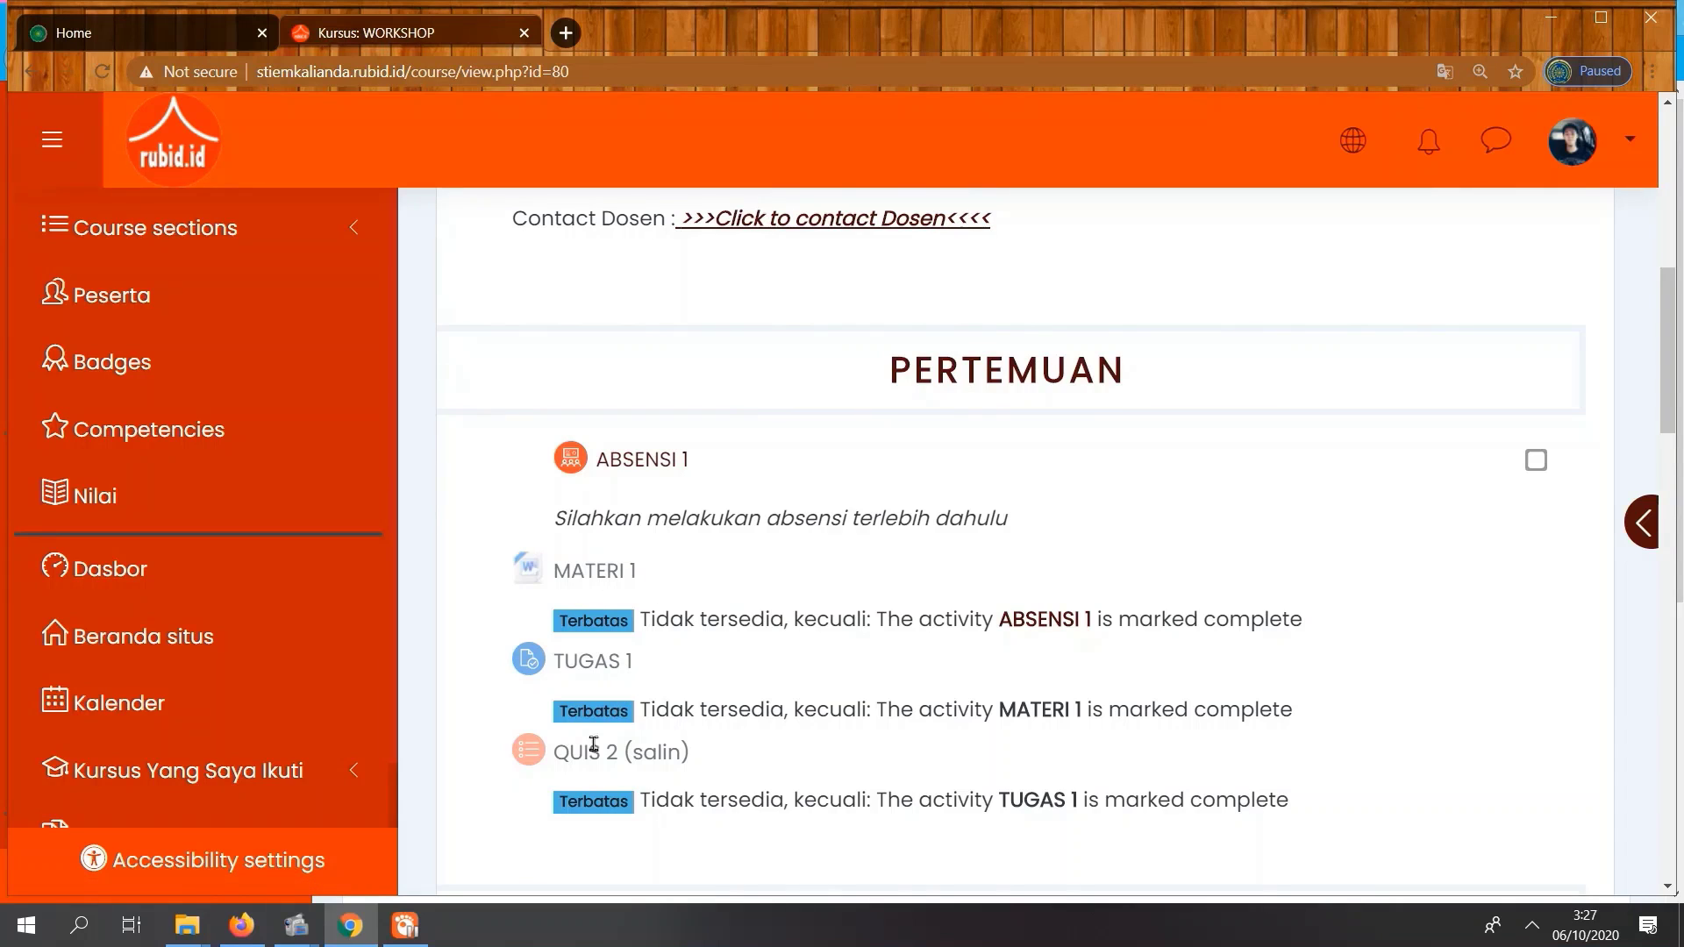
{"action": "scroll", "coordinate": [982, 413], "scroll_direction": "up", "scroll_amount": 1}
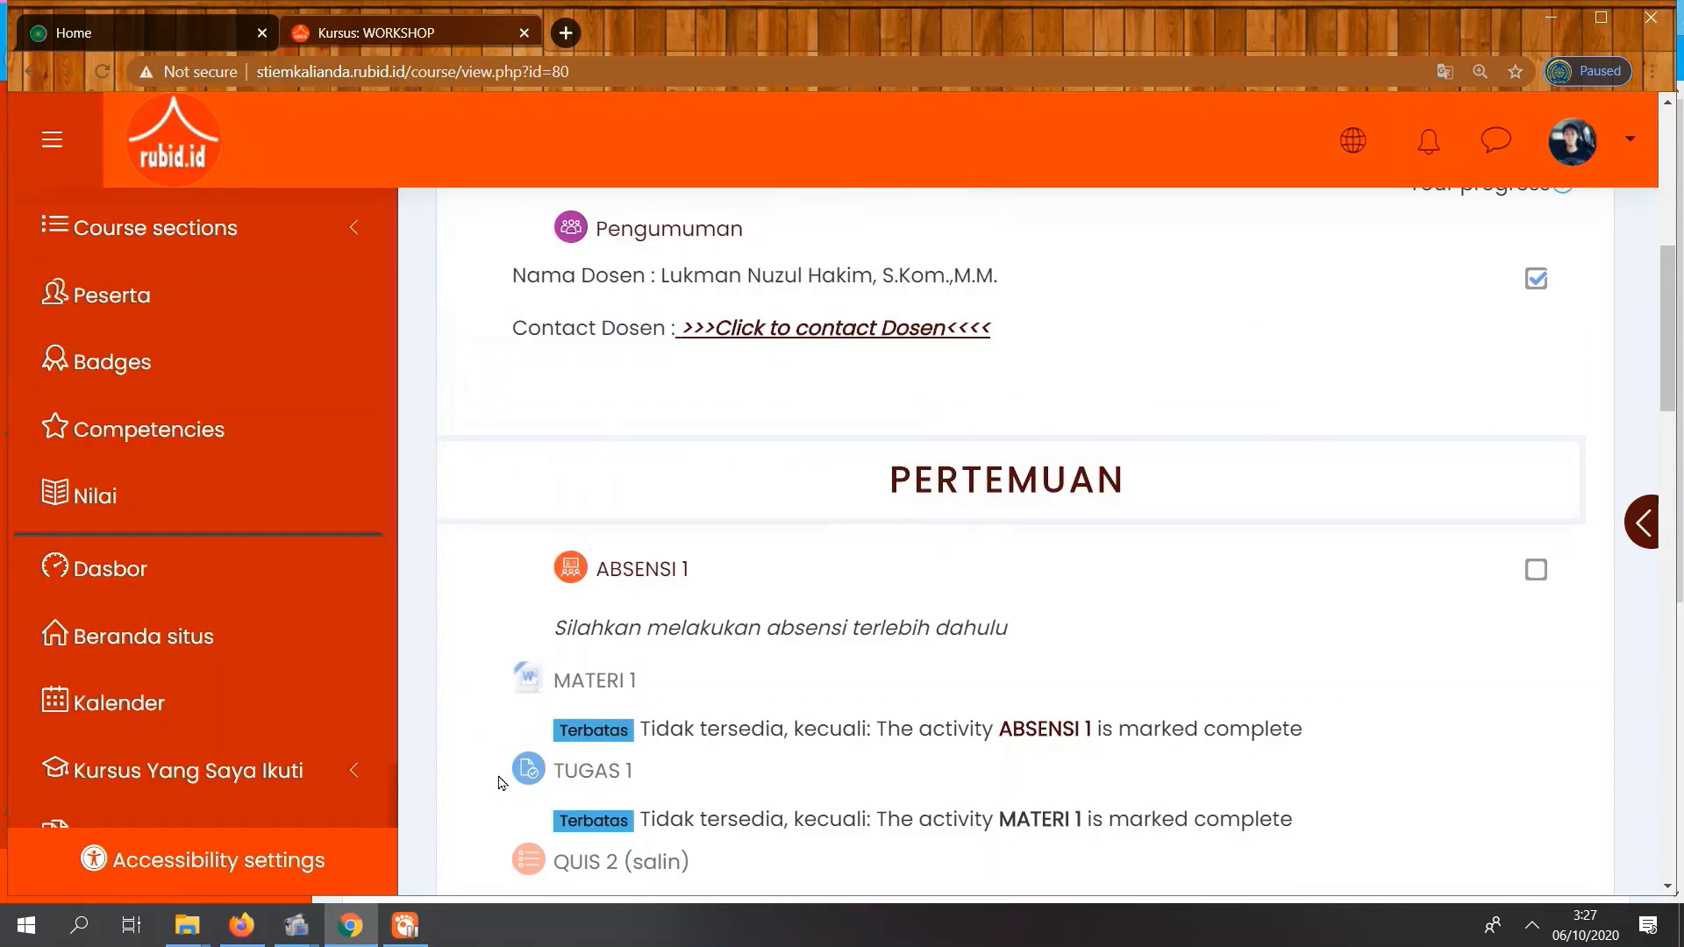
{"action": "scroll", "coordinate": [1092, 579], "scroll_direction": "down", "scroll_amount": 1}
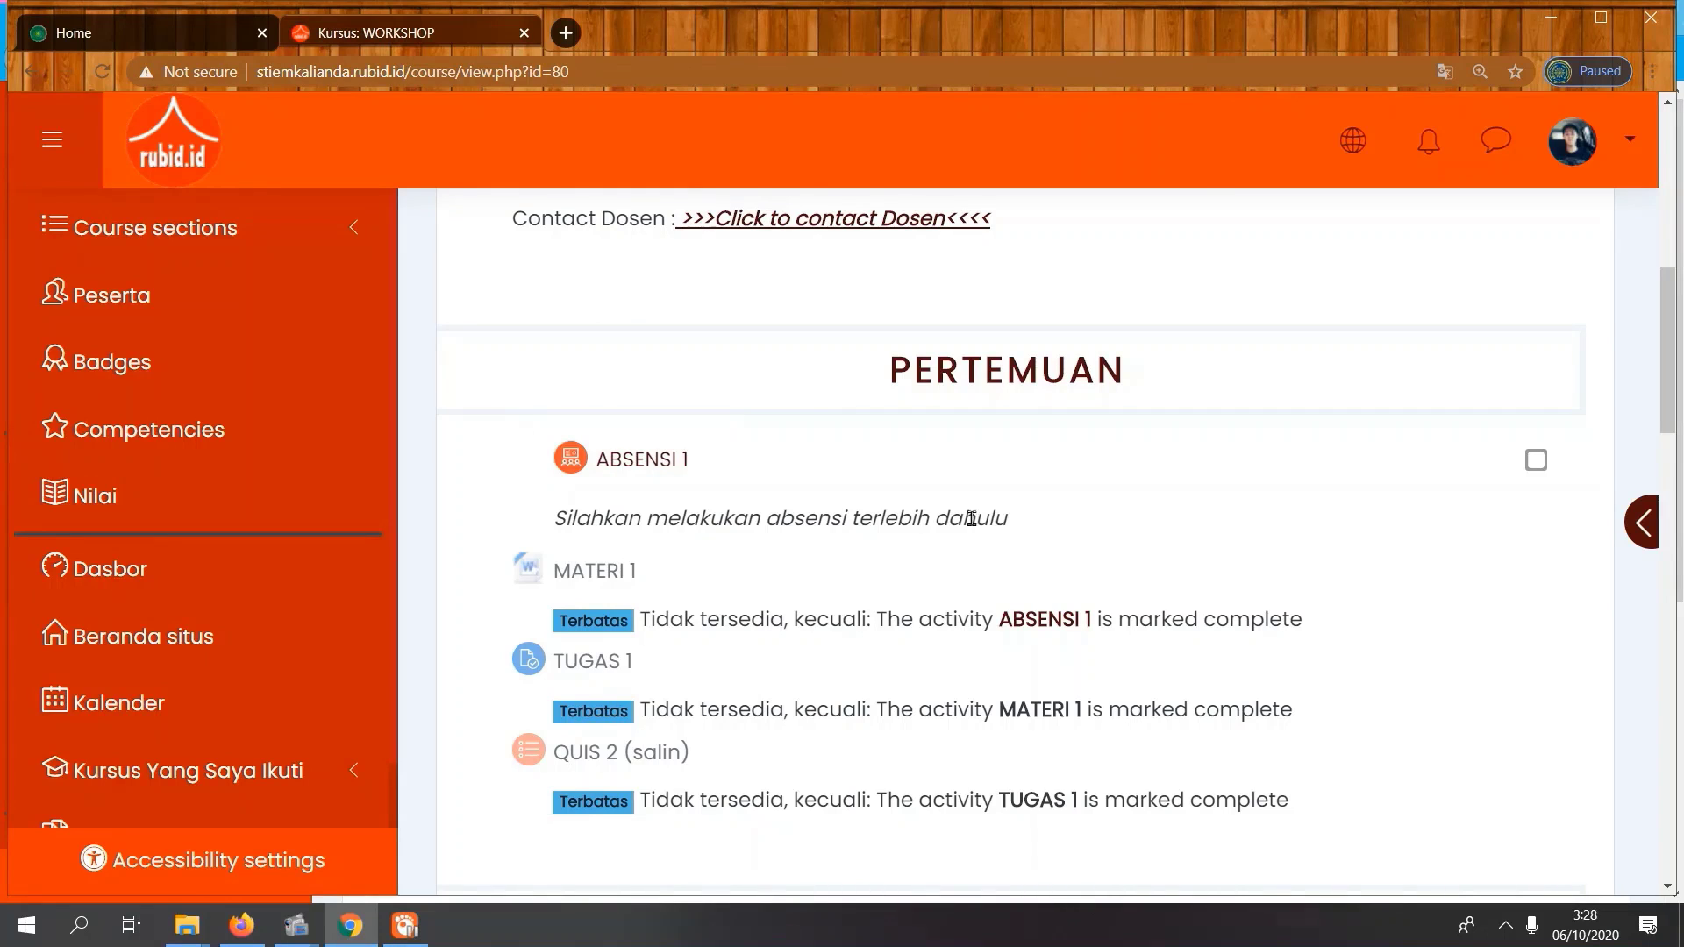
Open ABSENSI 1 and submit attendance for the 6 October 2020 session with the status HADIR
{"action": "left_click", "coordinate": [630, 460]}
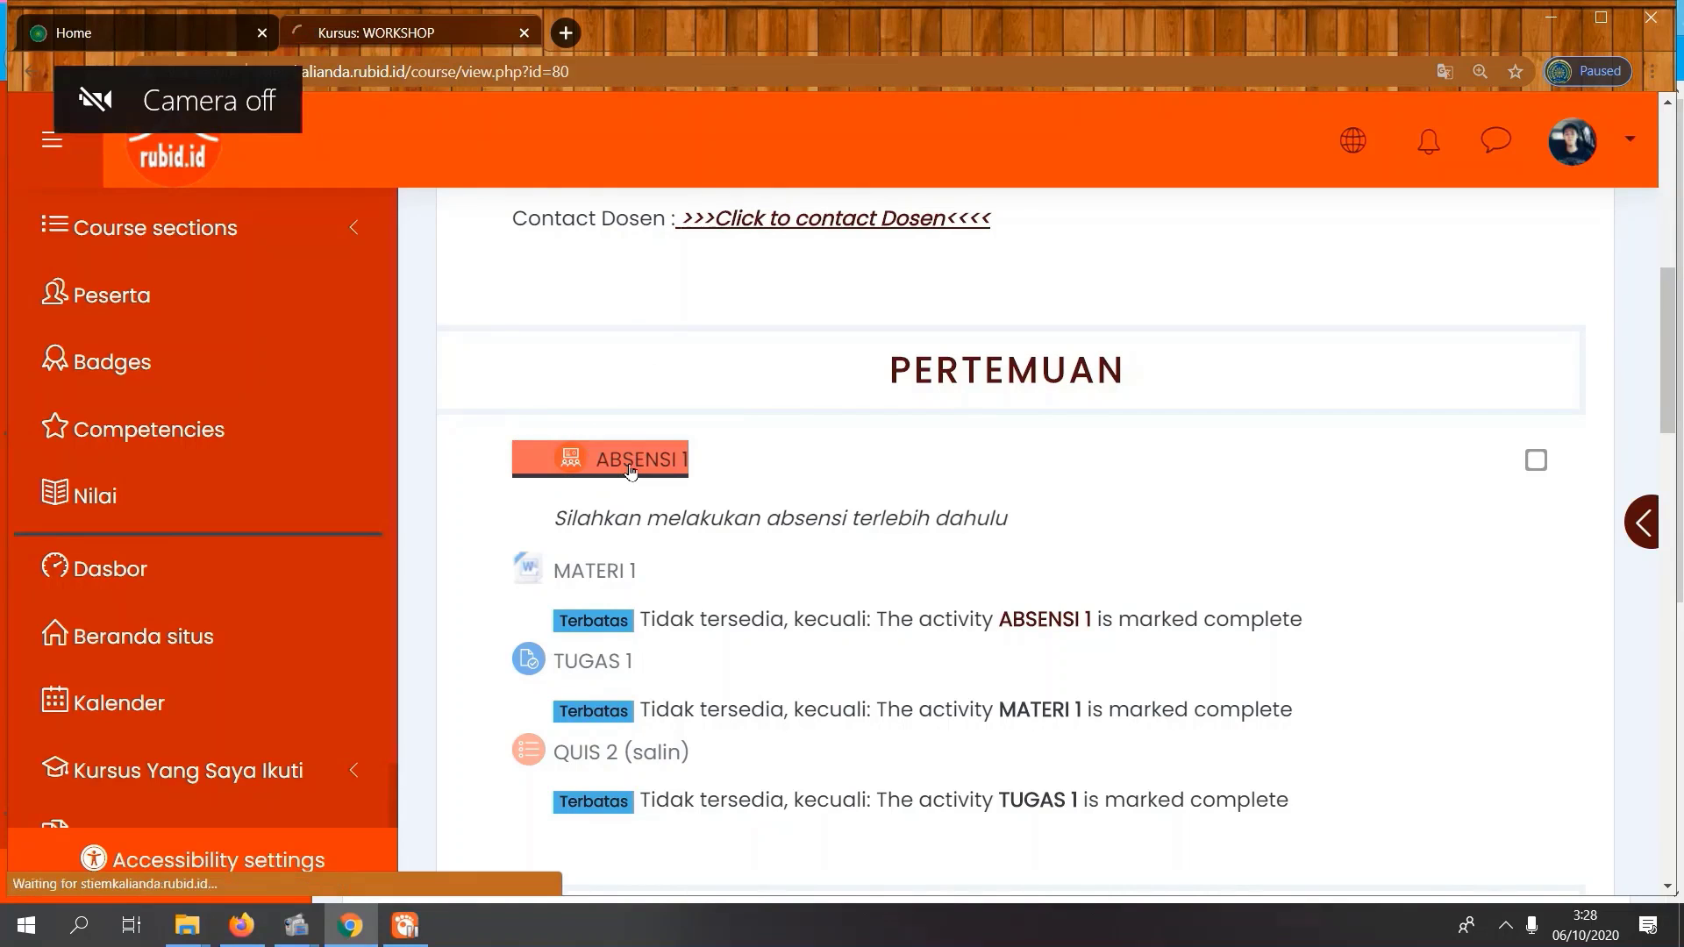
{"action": "scroll", "coordinate": [776, 537], "scroll_direction": "down", "scroll_amount": 2}
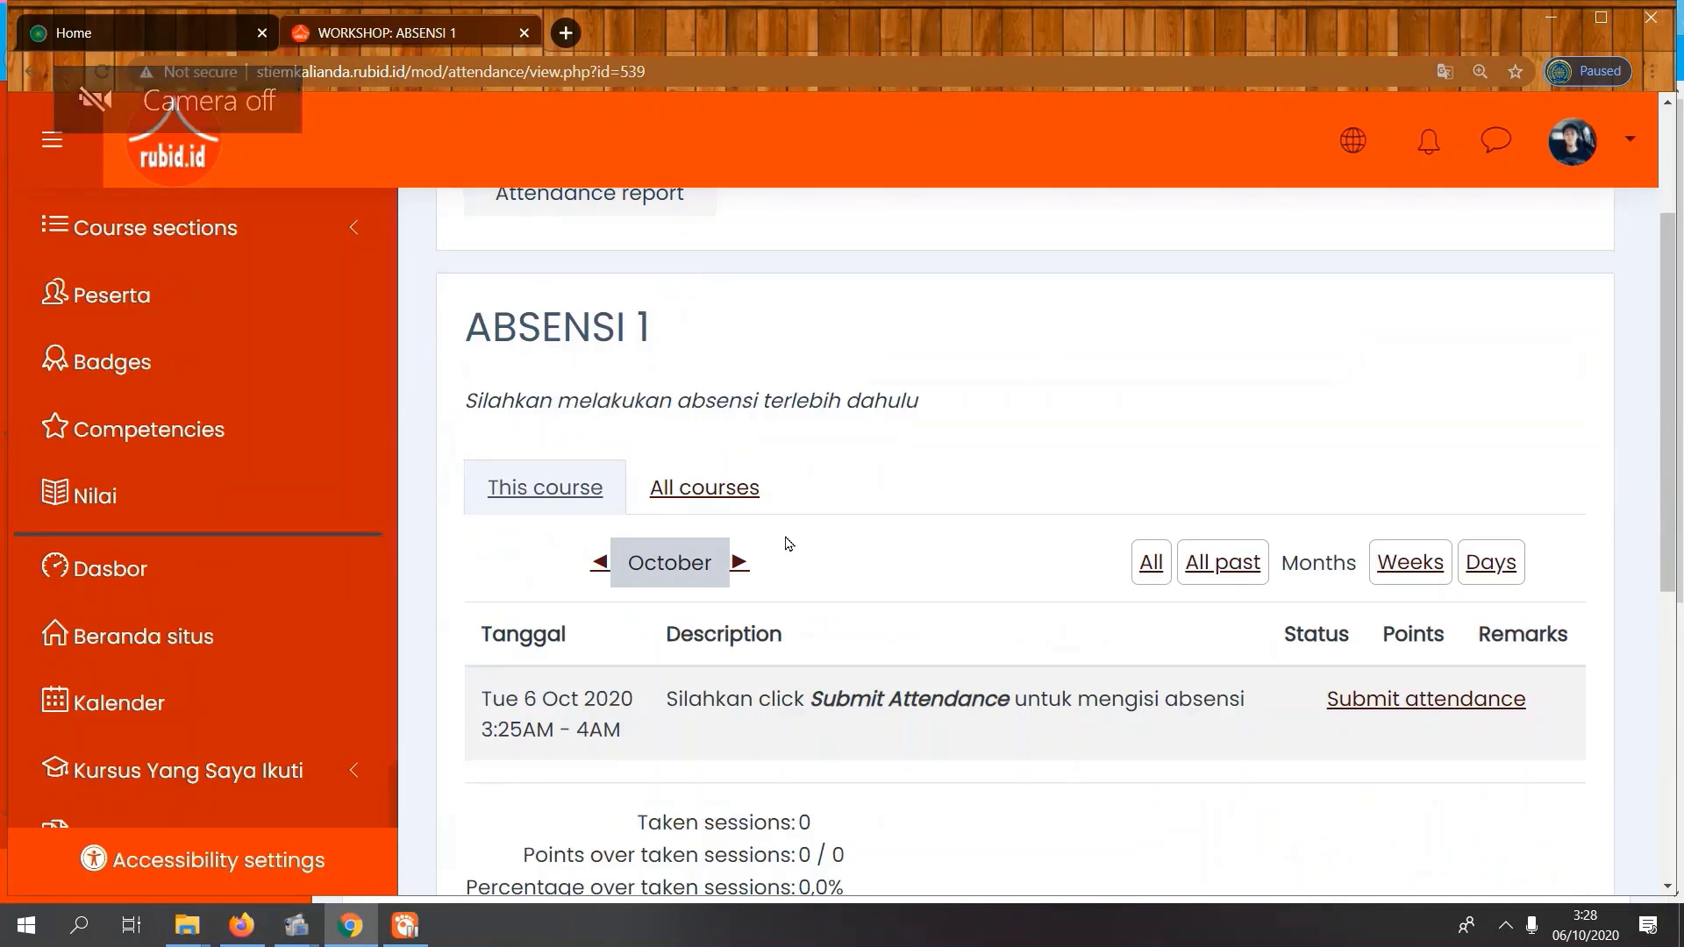
{"action": "scroll", "coordinate": [952, 552], "scroll_direction": "down", "scroll_amount": 1}
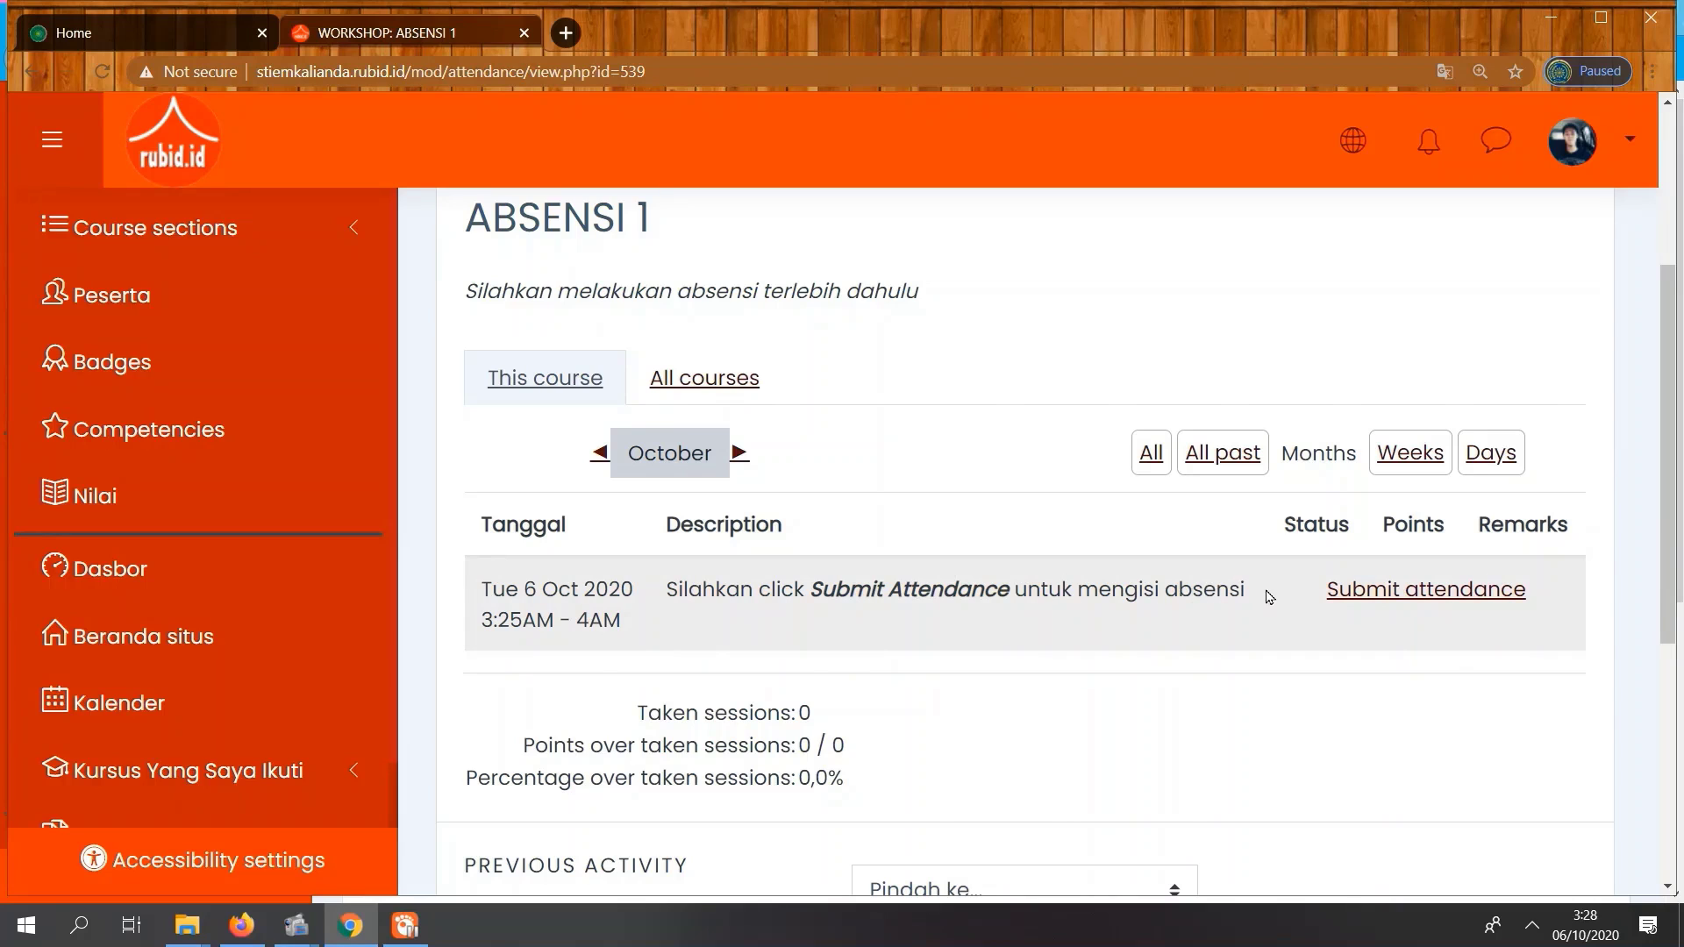
{"action": "left_click", "coordinate": [1441, 601]}
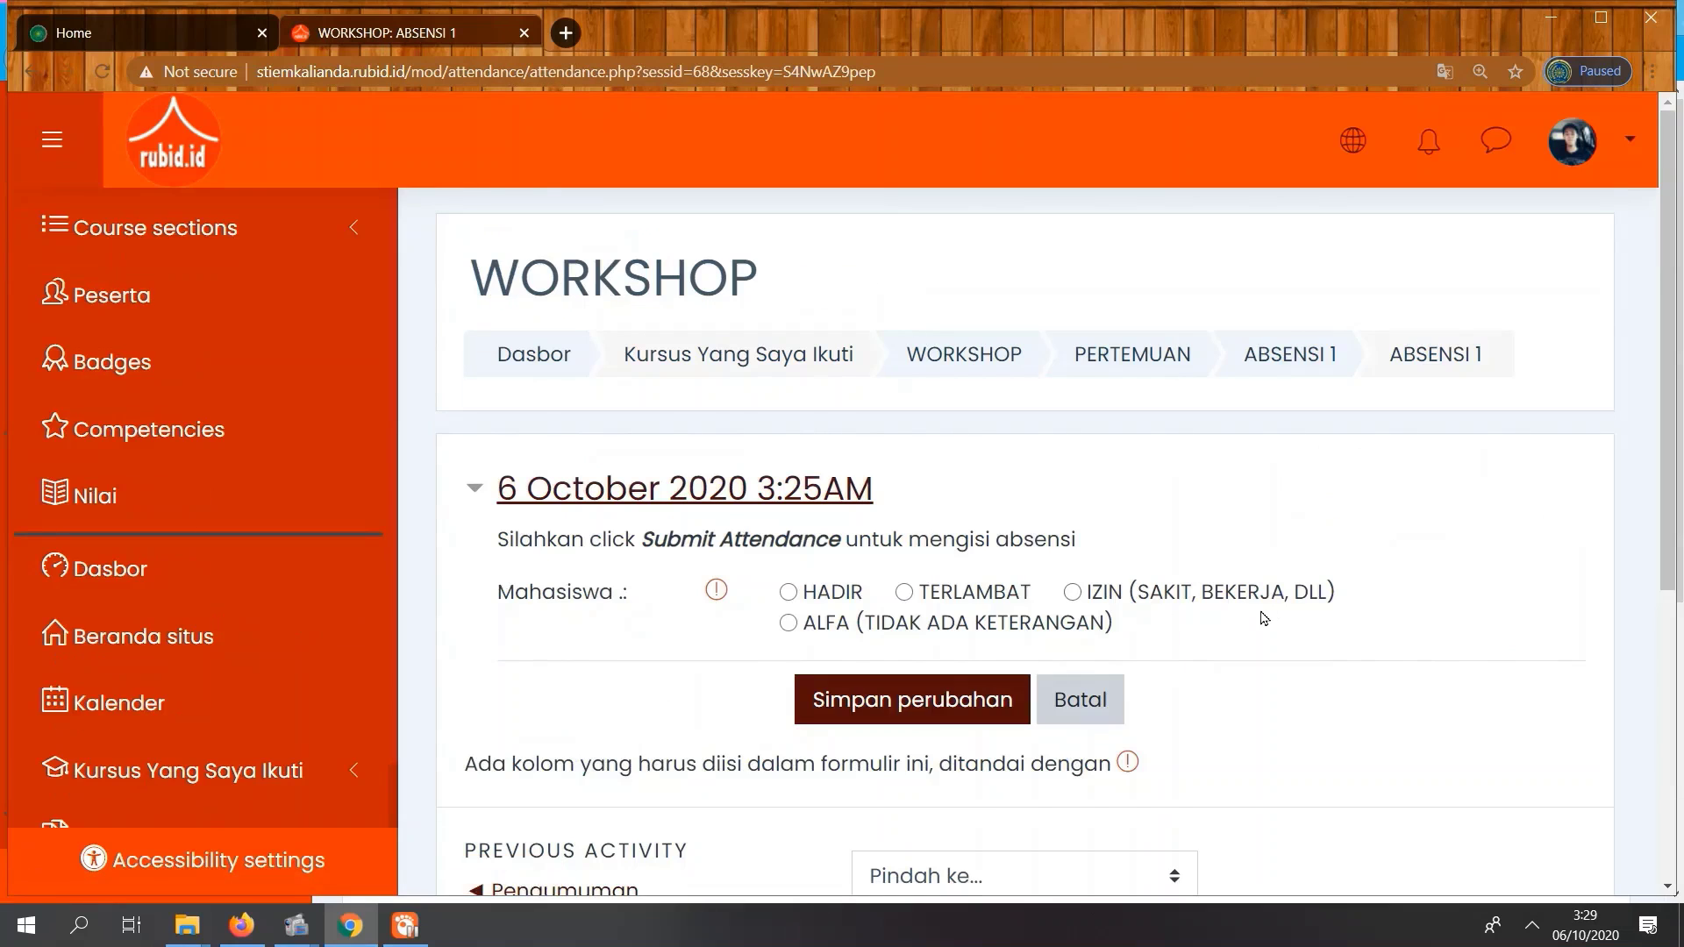
{"action": "scroll", "coordinate": [1263, 619], "scroll_direction": "down", "scroll_amount": 1}
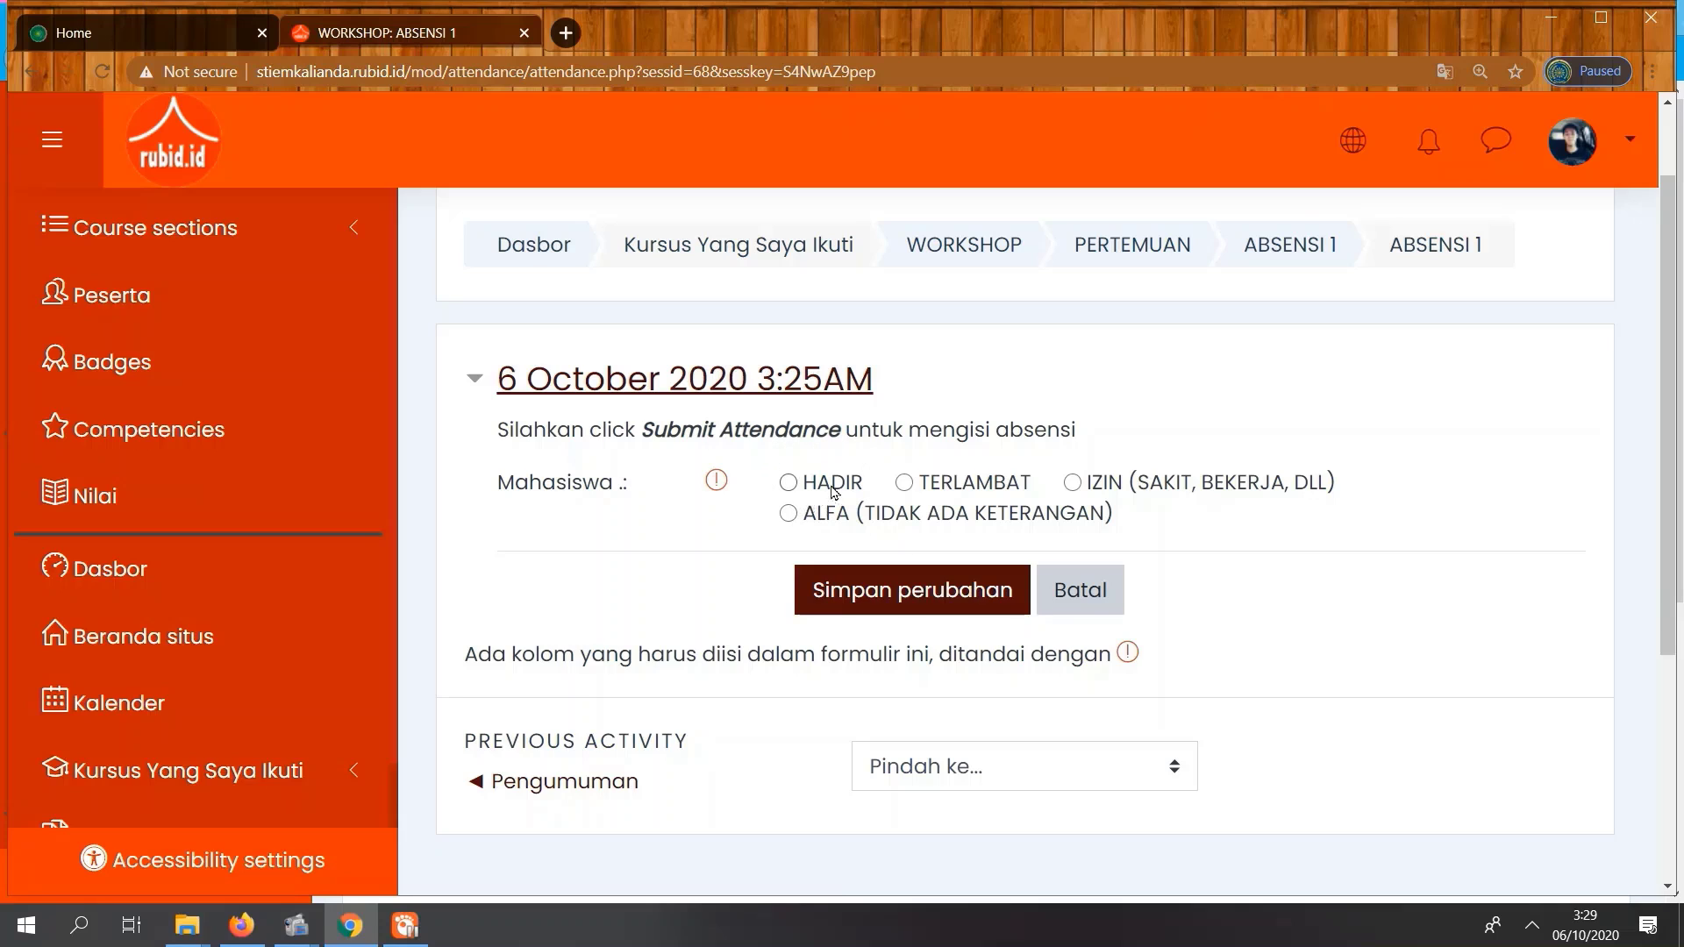
{"action": "left_click", "coordinate": [787, 483]}
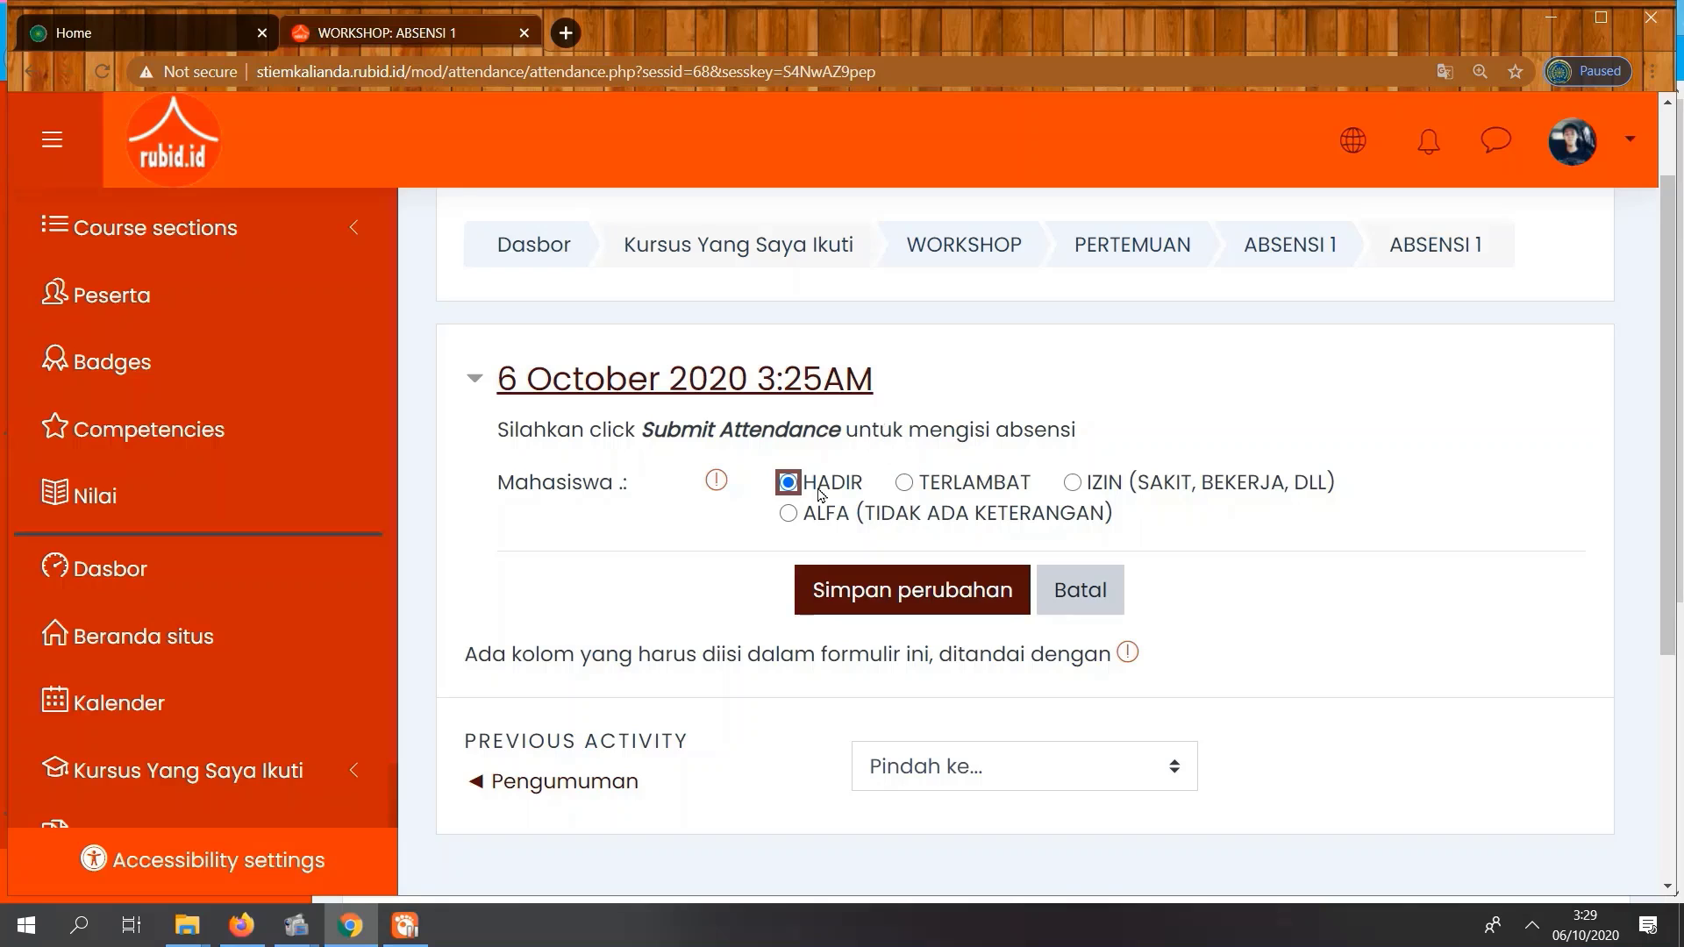
{"action": "left_click", "coordinate": [893, 606]}
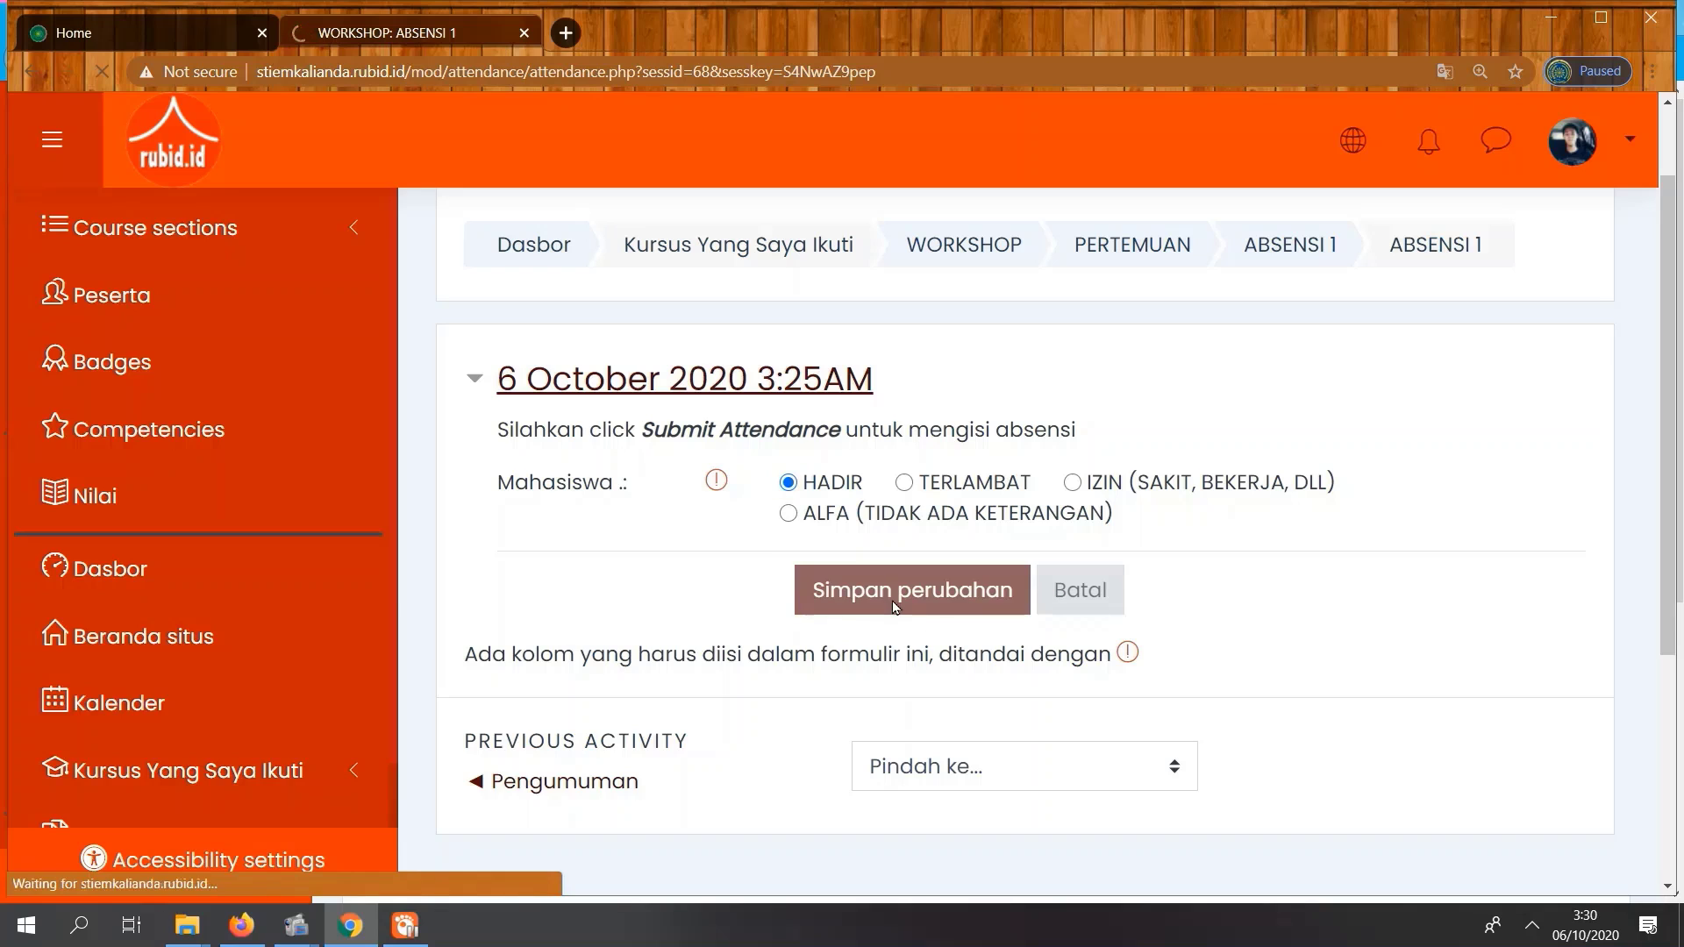
Review the attendance record of ABSENSI 1 and return to the WORKSHOP course page to check its completion mark
{"action": "scroll", "coordinate": [893, 606], "scroll_direction": "down", "scroll_amount": 4}
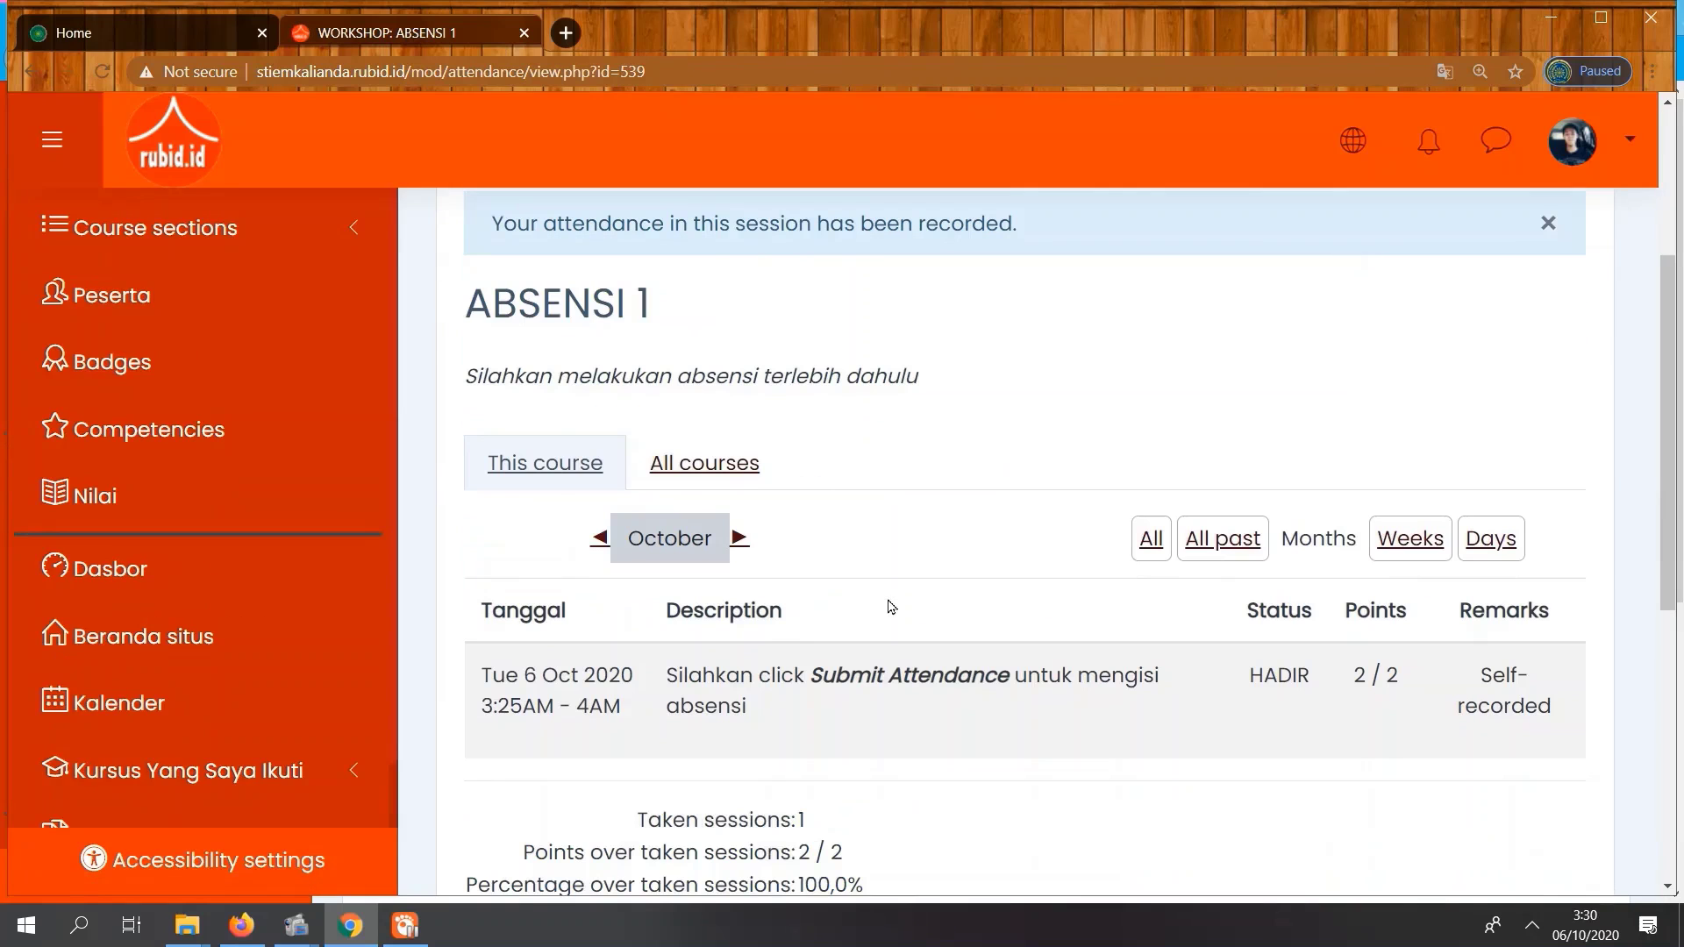
{"action": "scroll", "coordinate": [893, 606], "scroll_direction": "down", "scroll_amount": 1}
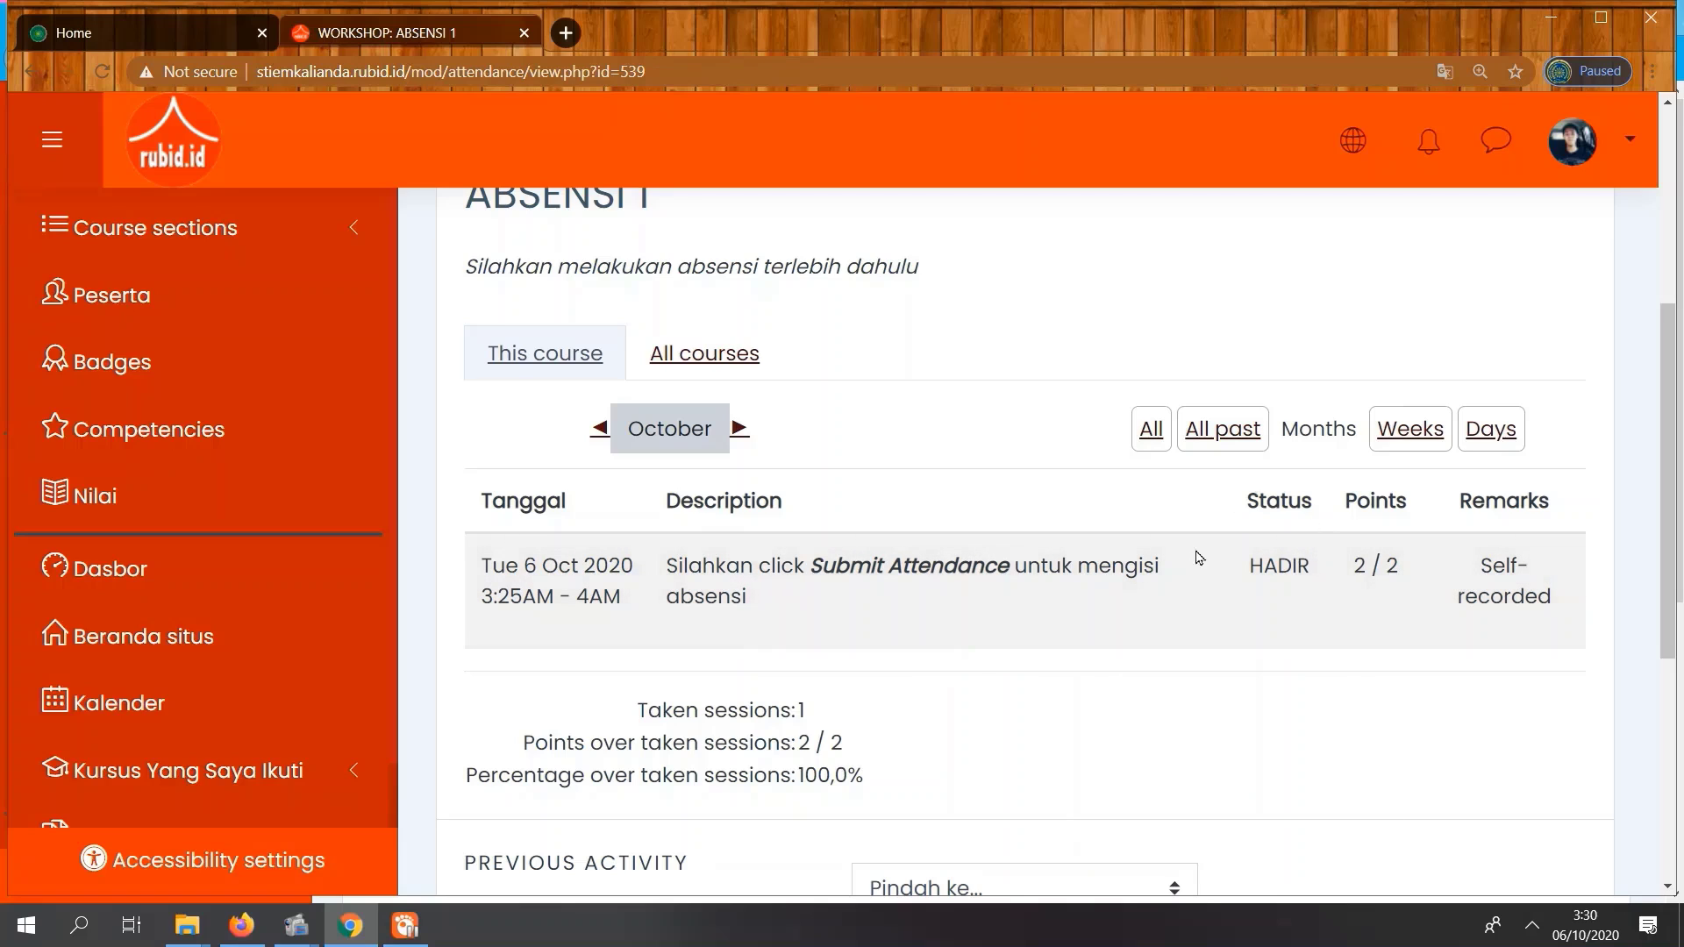
{"action": "scroll", "coordinate": [1017, 573], "scroll_direction": "up", "scroll_amount": 3}
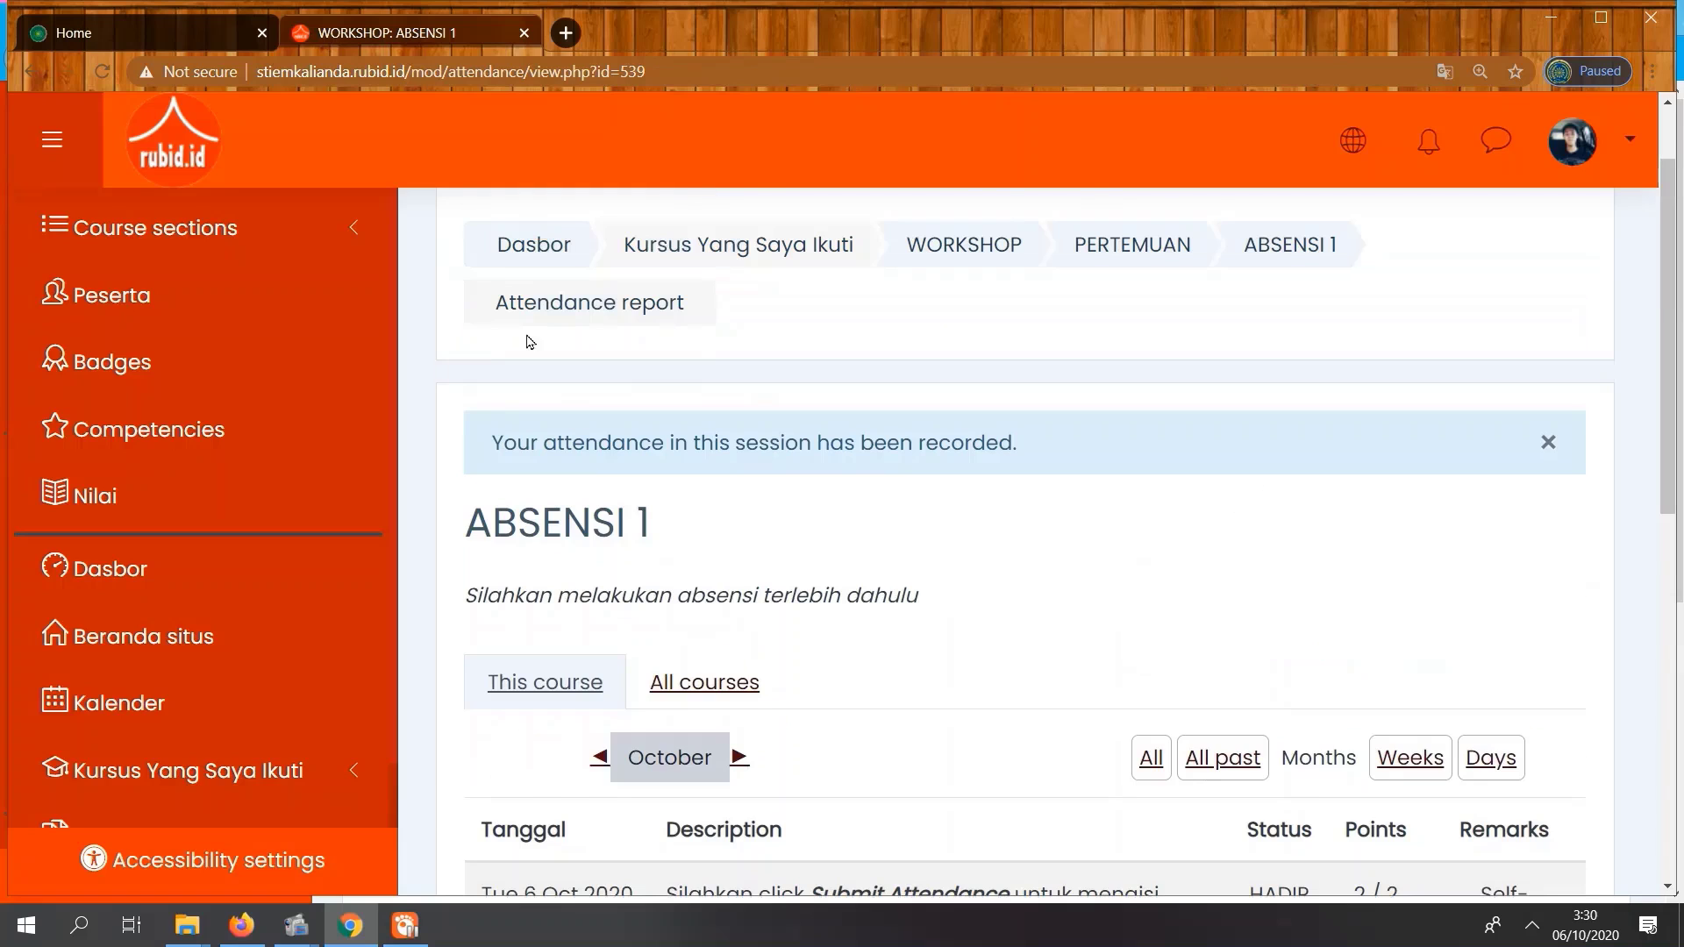
{"action": "left_click", "coordinate": [323, 241]}
{"action": "left_click", "coordinate": [173, 361]}
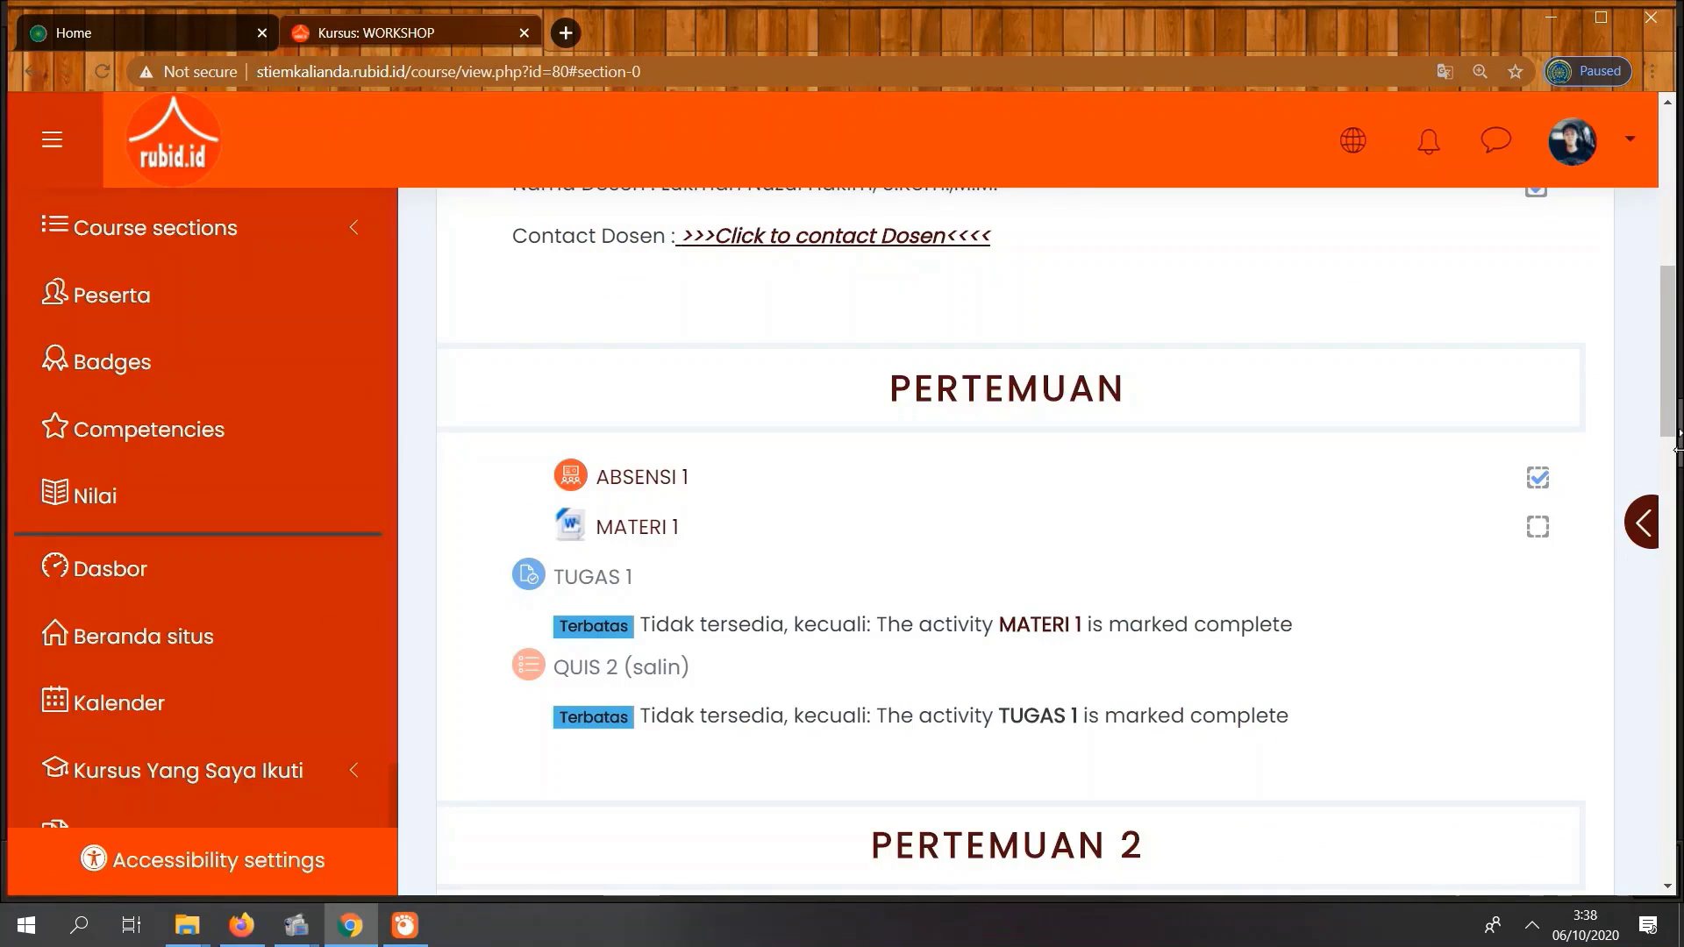
{"action": "left_click", "coordinate": [1537, 476]}
{"action": "left_click", "coordinate": [1533, 478]}
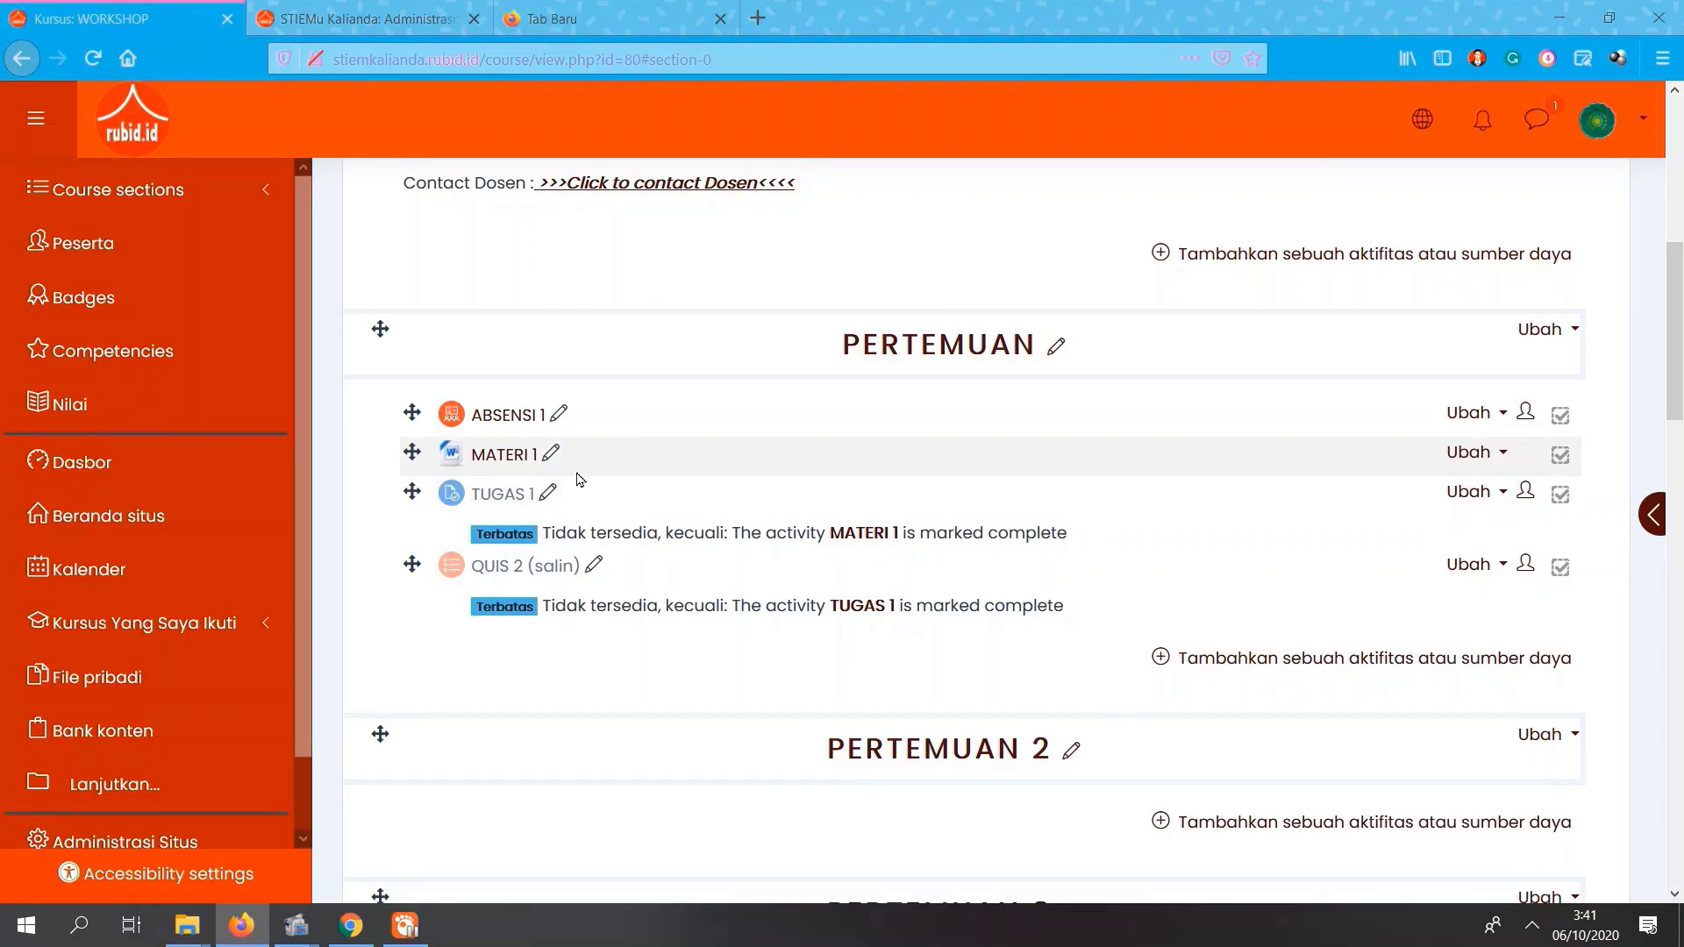
Download the MATERI 1 document MENGOPERASIKAN MS EXCEL.docx through Firefox, and view the downloaded copy in Word before closing it
{"action": "left_click", "coordinate": [515, 458]}
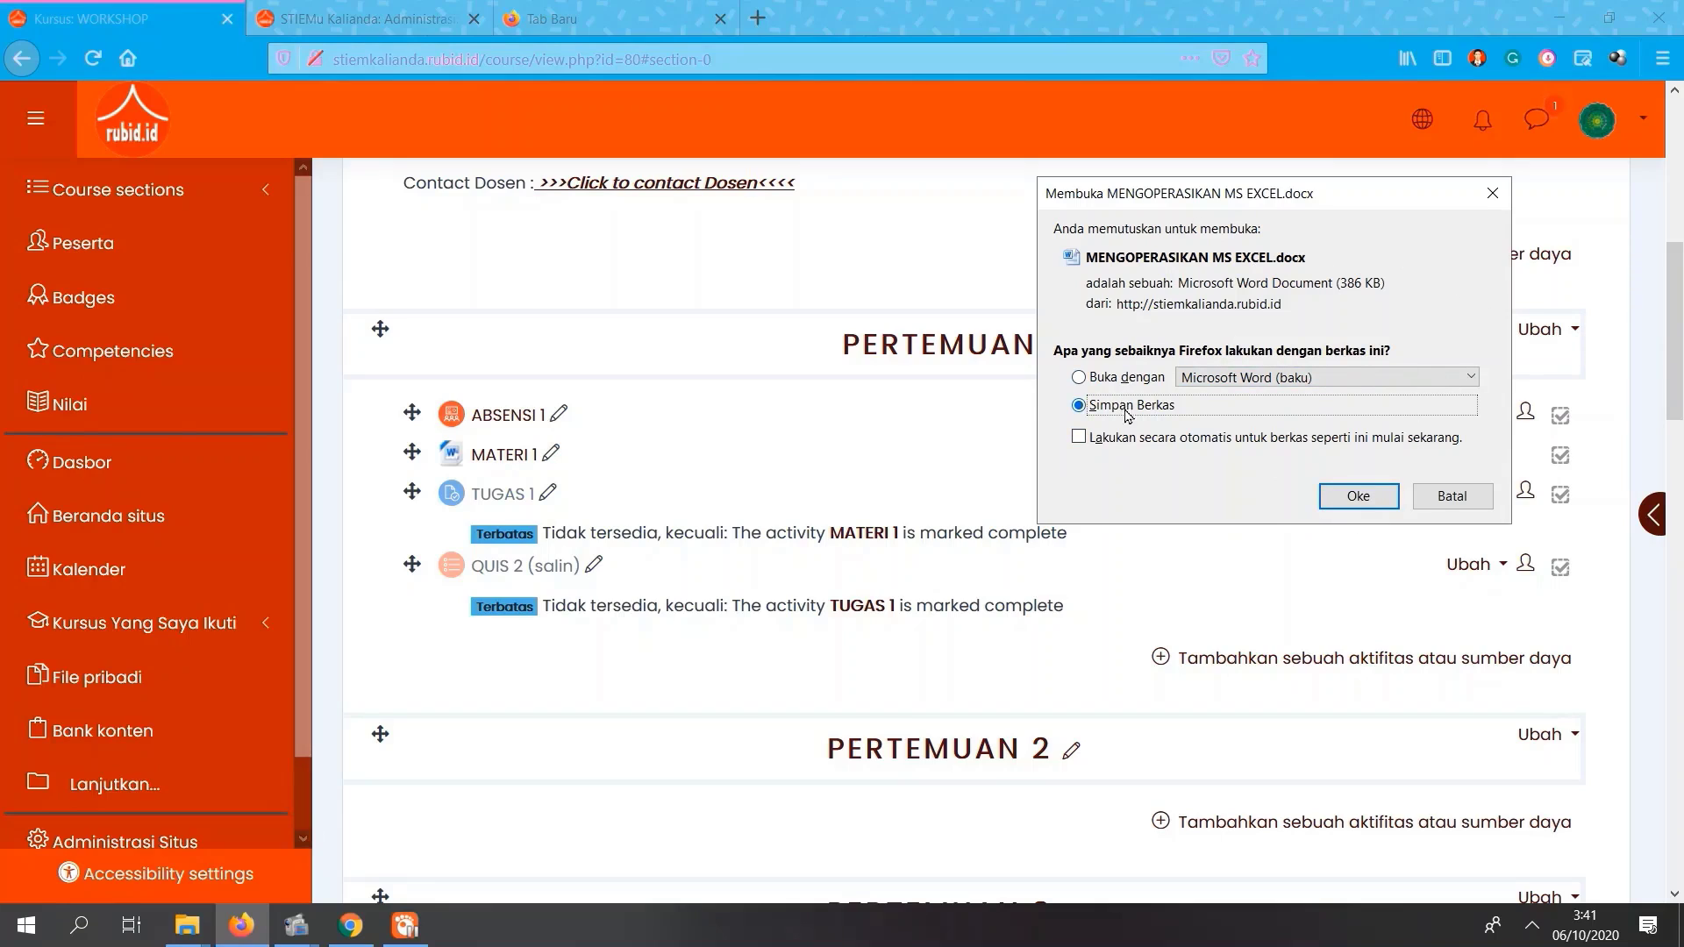
{"action": "left_click", "coordinate": [1357, 498]}
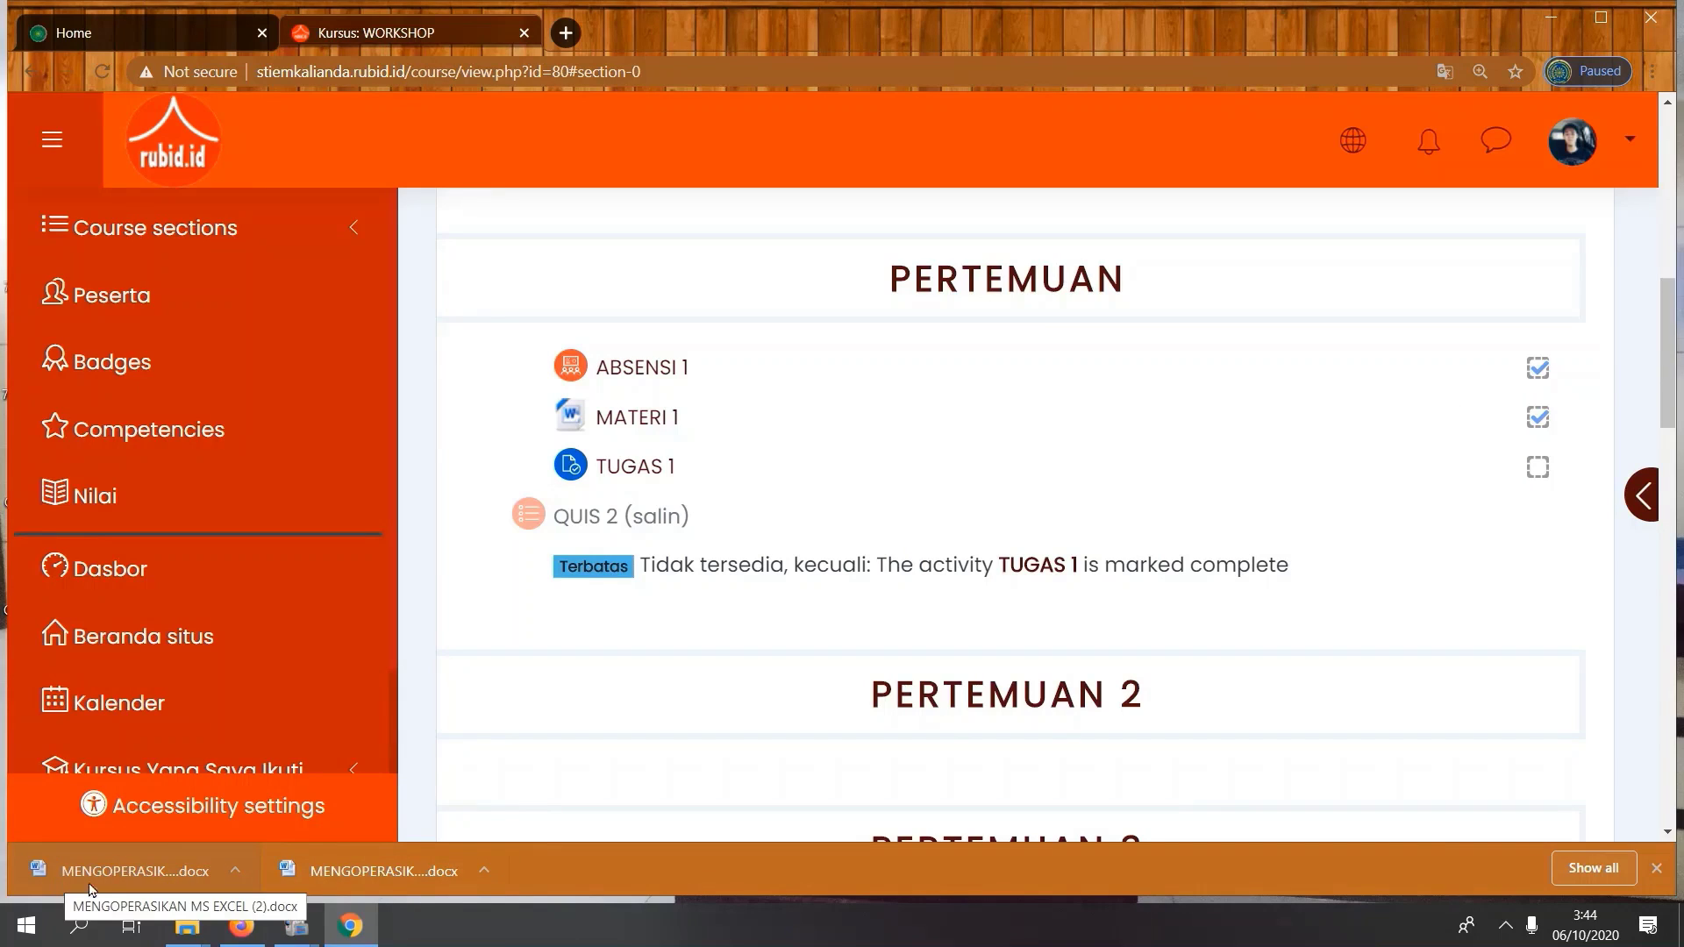
{"action": "left_click", "coordinate": [145, 872]}
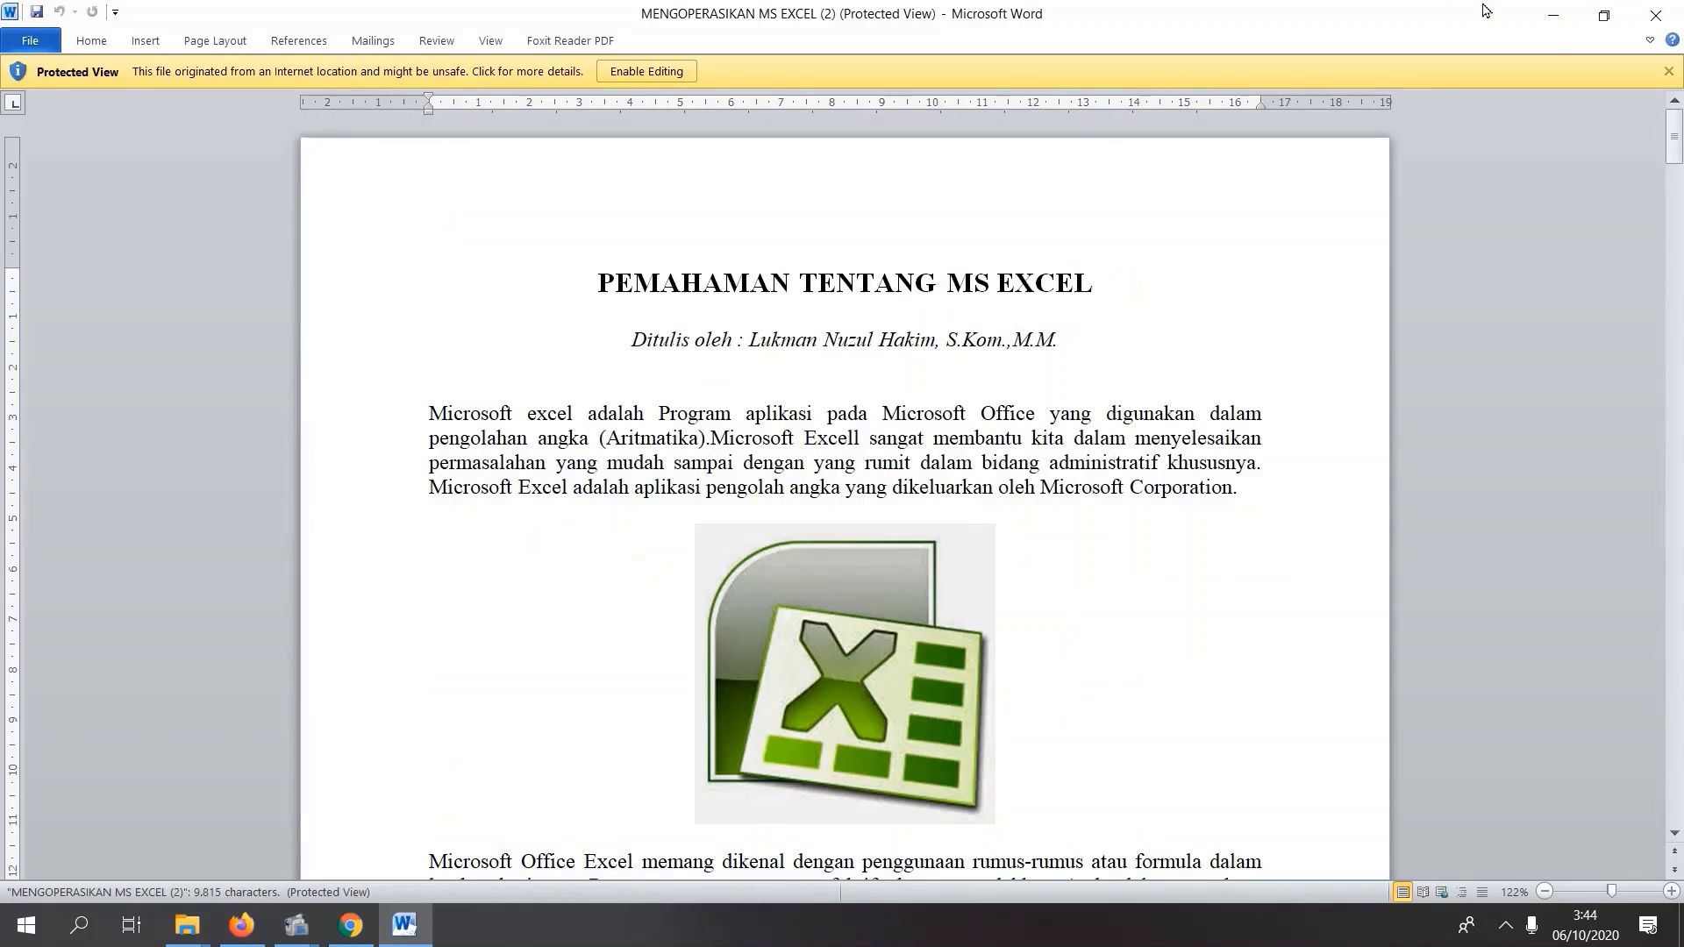
{"action": "left_click", "coordinate": [647, 71]}
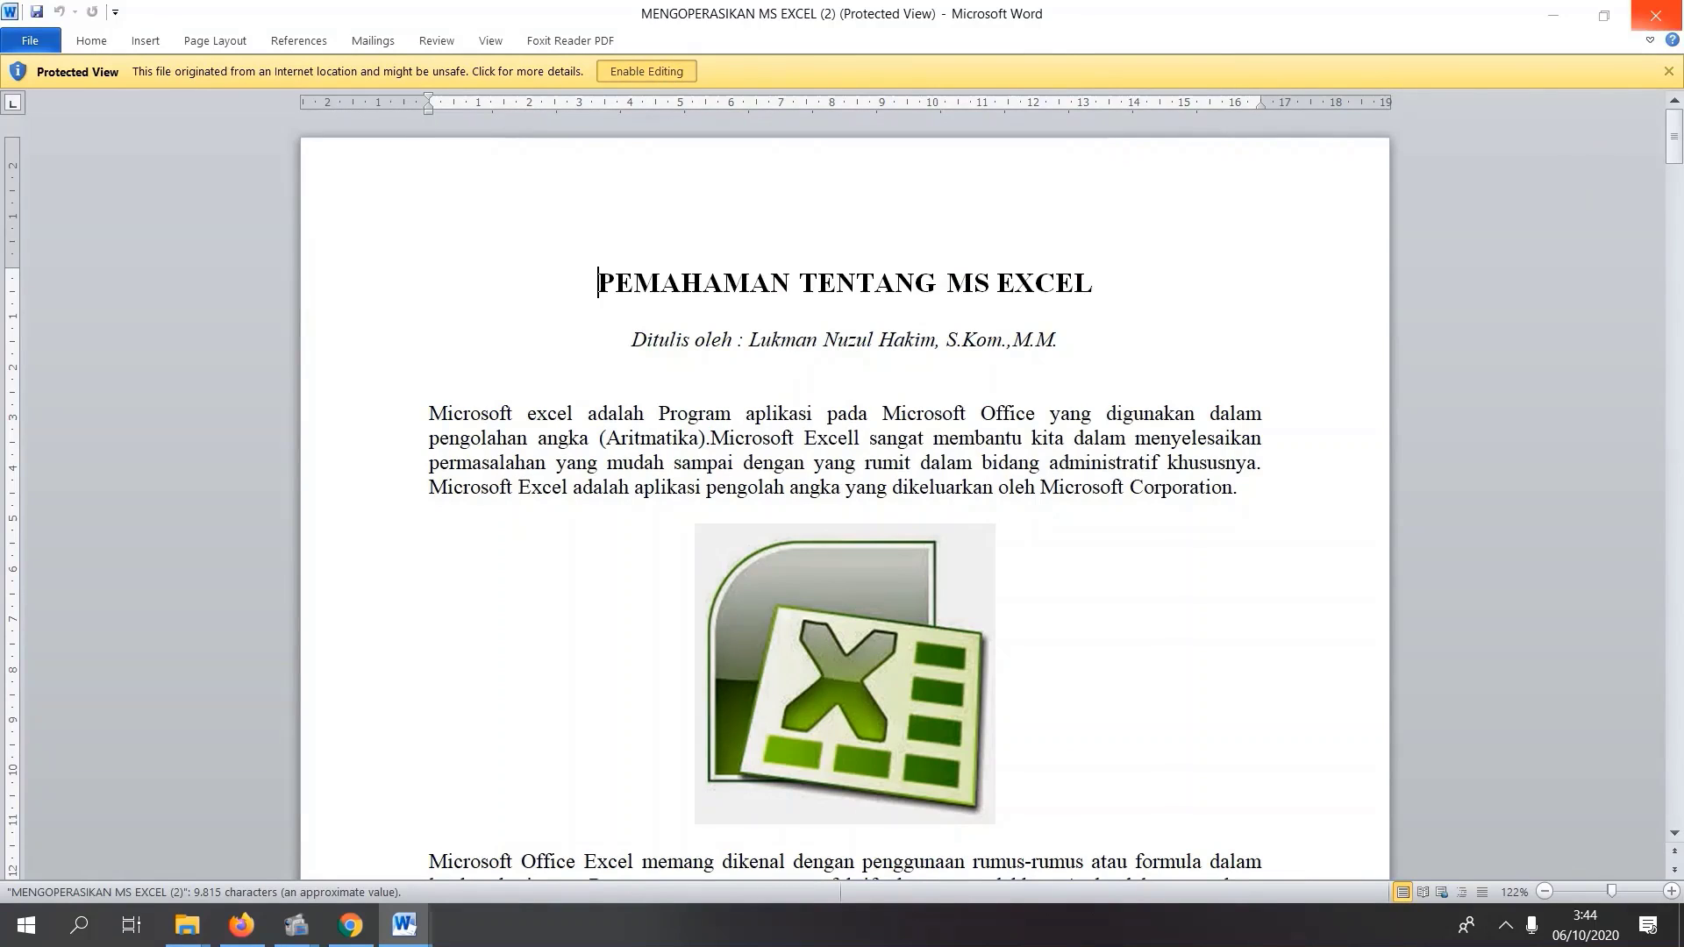
{"action": "left_click", "coordinate": [1655, 15]}
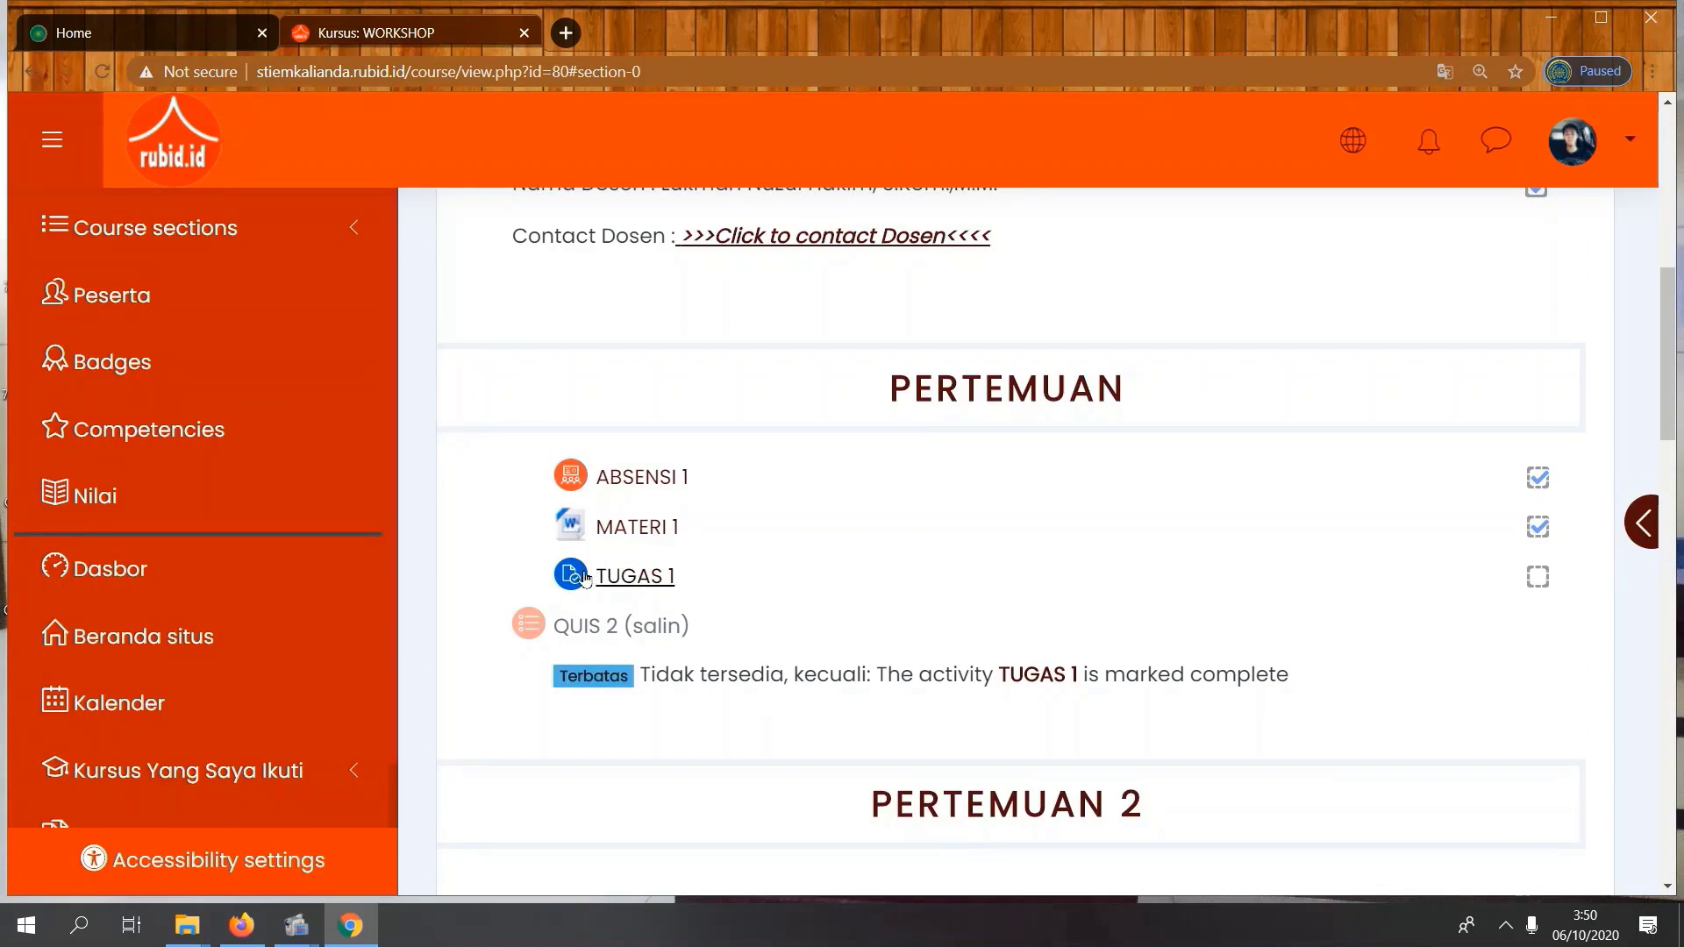
Open TUGAS 1 and read its question, time limit and submission status
{"action": "left_click", "coordinate": [605, 575]}
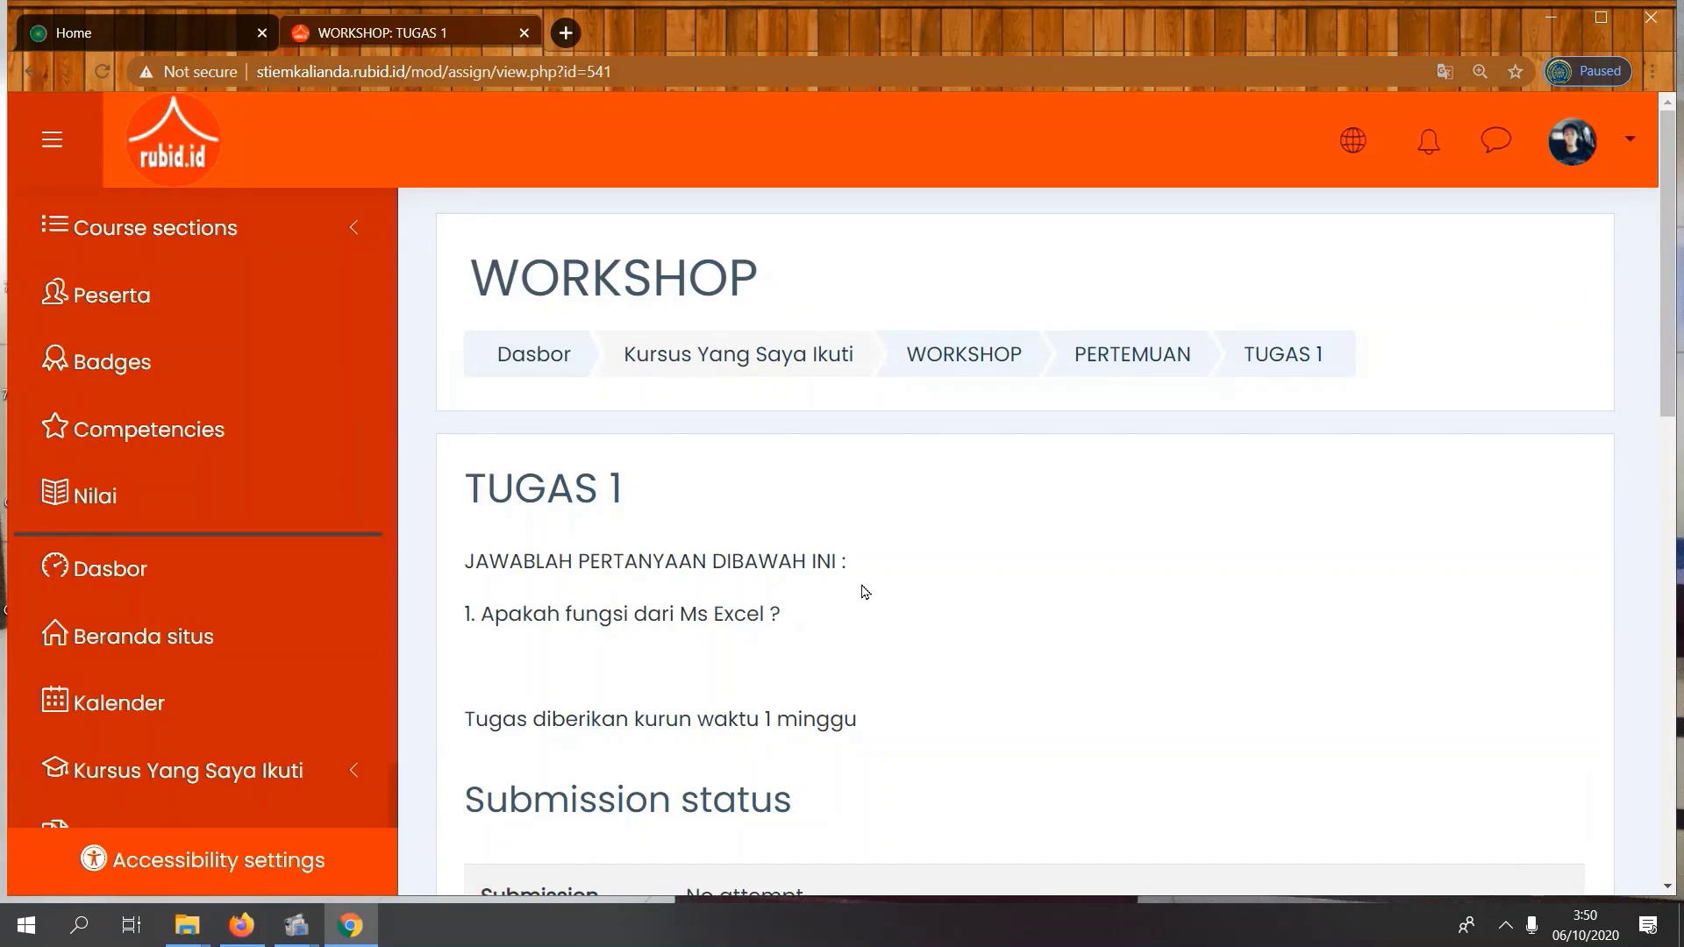
{"action": "scroll", "coordinate": [865, 592], "scroll_direction": "down", "scroll_amount": 1}
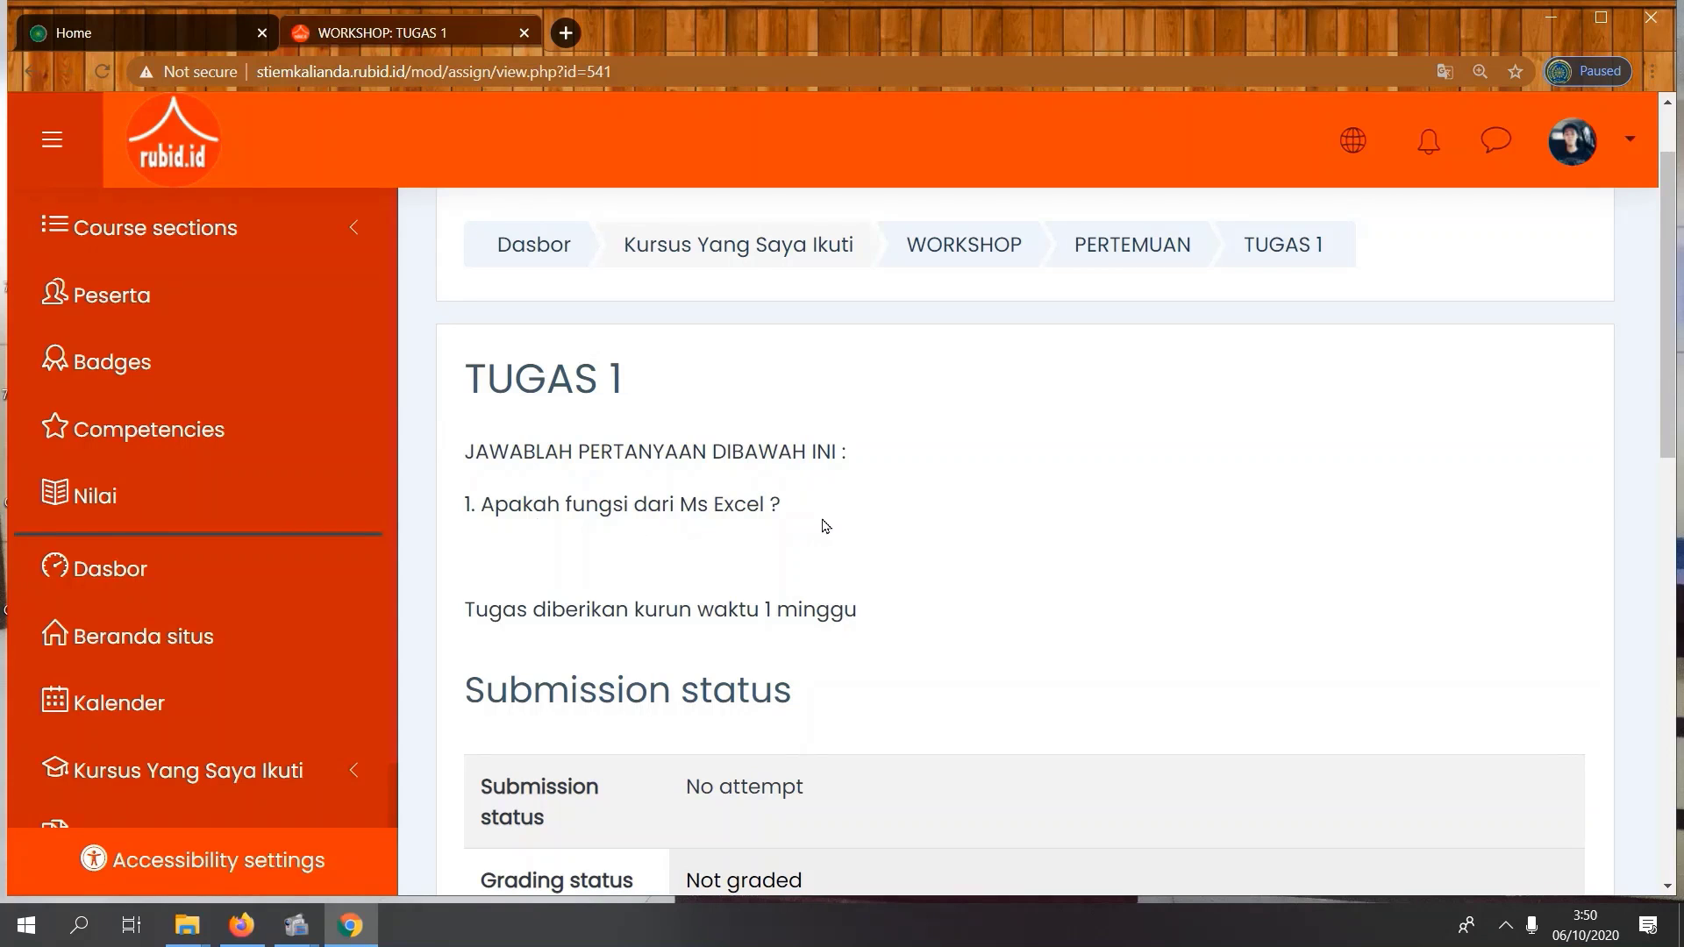
{"action": "scroll", "coordinate": [825, 526], "scroll_direction": "down", "scroll_amount": 2}
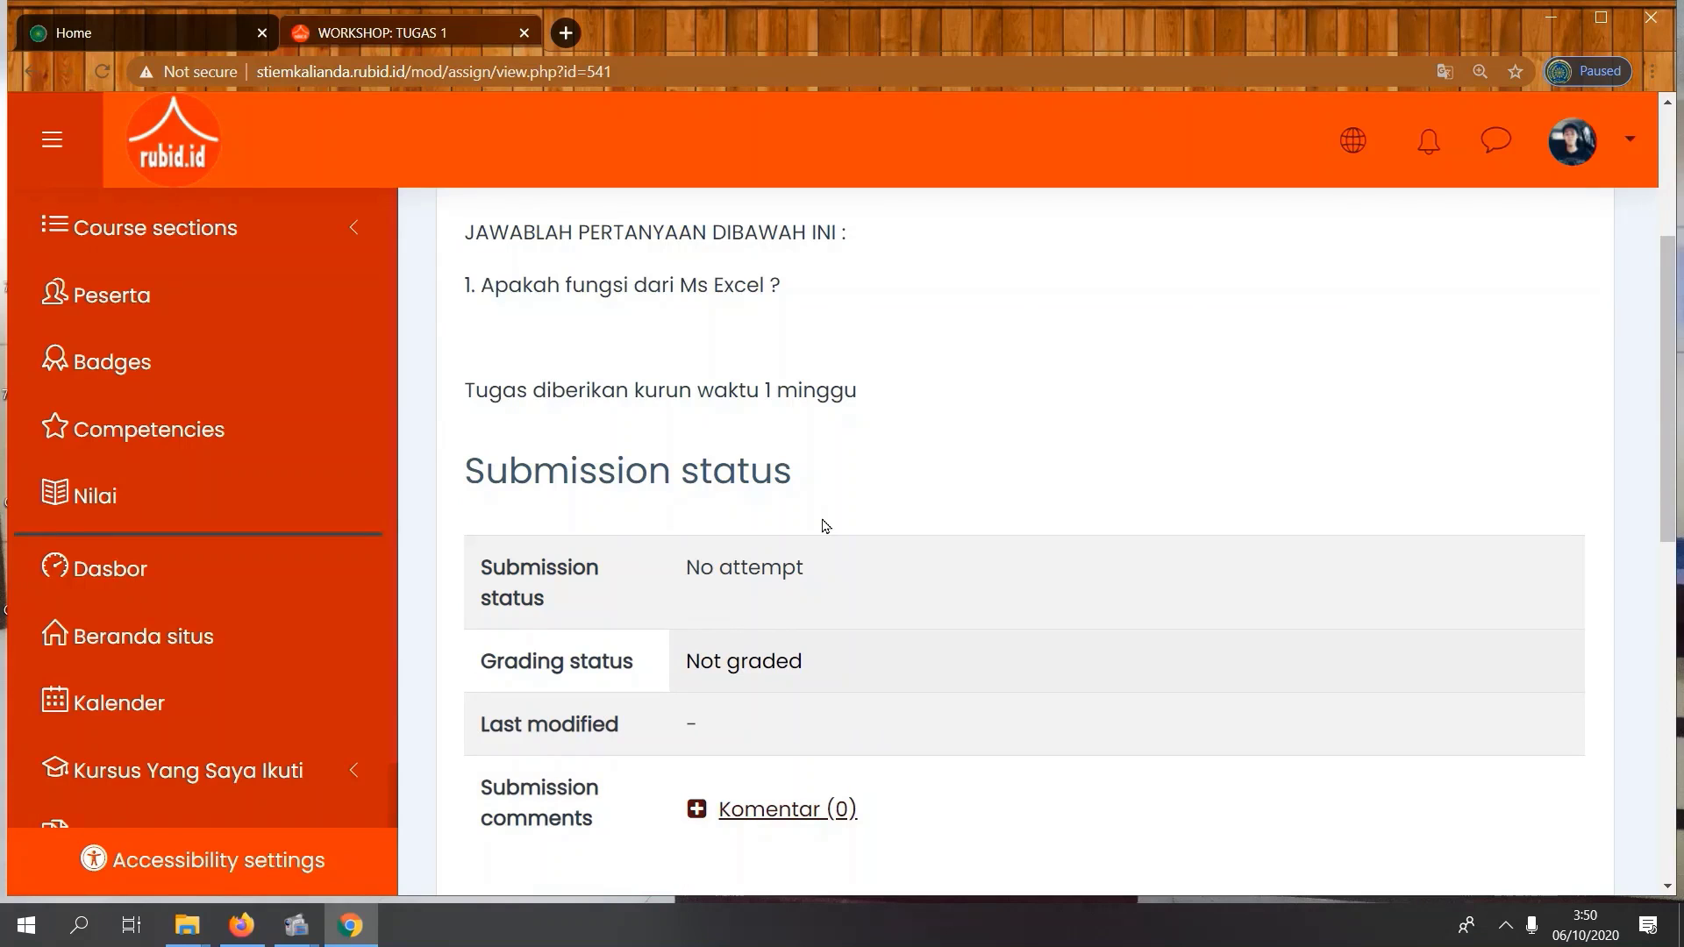
{"action": "scroll", "coordinate": [825, 526], "scroll_direction": "down", "scroll_amount": 5}
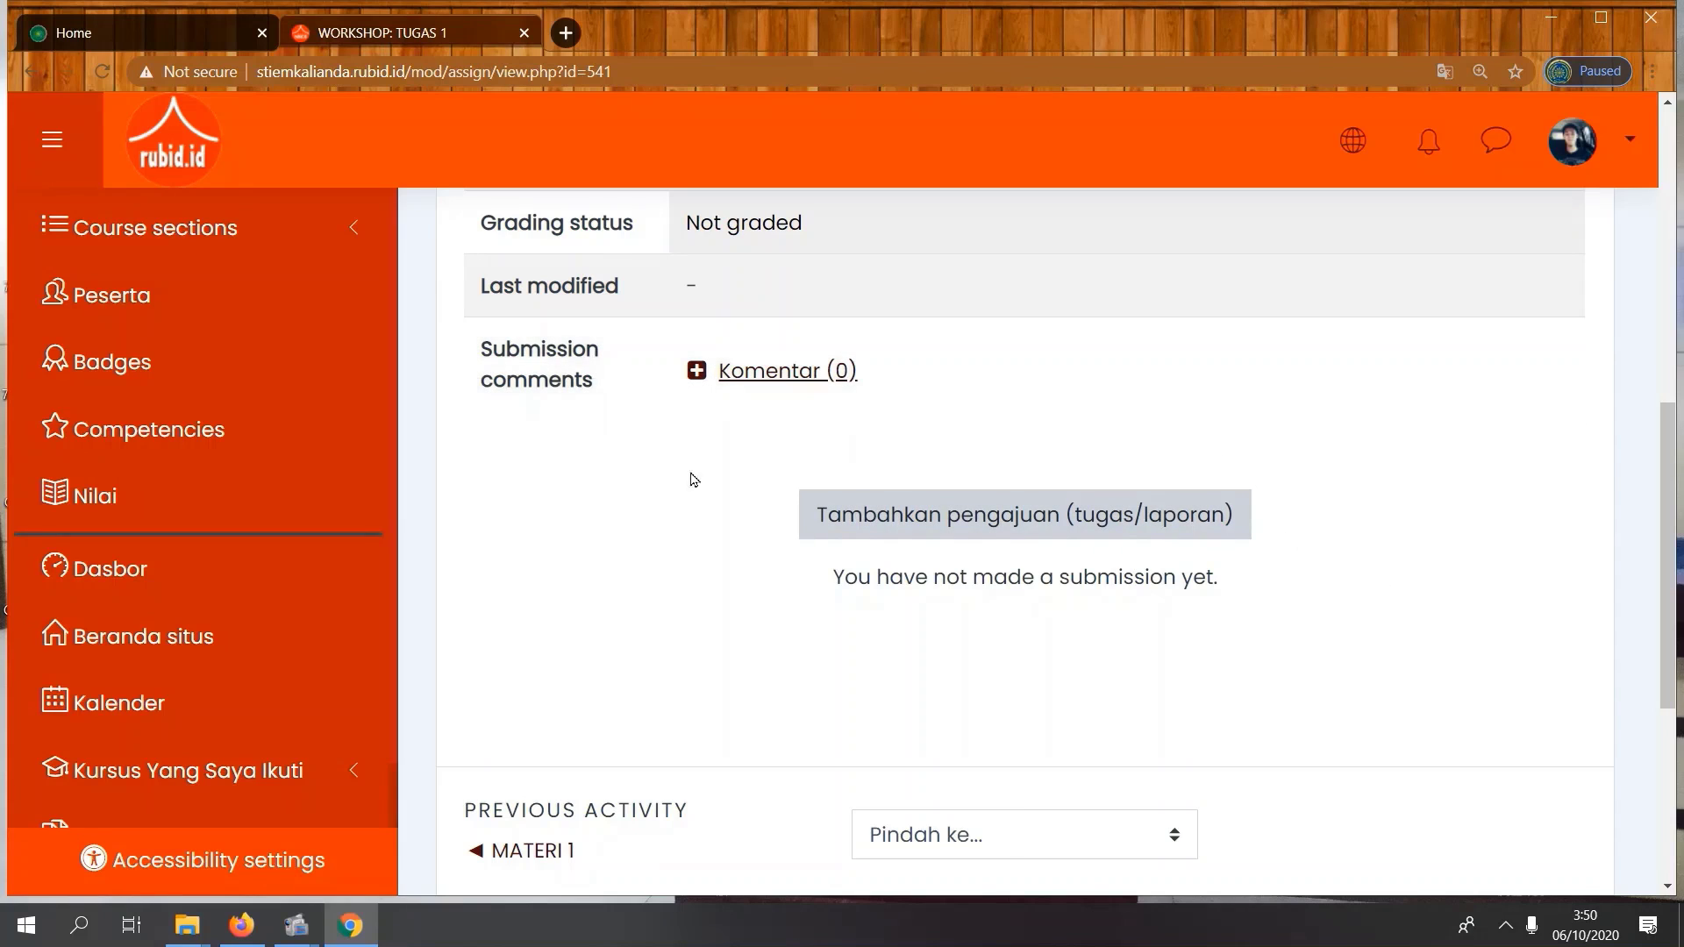
Add a TUGAS 1 submission reading "MS EXCEL ADALAH BAGIAN DARI MS OFFICE YANG BERFUNGSI SEBAGAI APLIKASI PENGOLAHAN ANGKA, TABEL, GRAFIK, DLL"
{"action": "left_click", "coordinate": [1020, 531]}
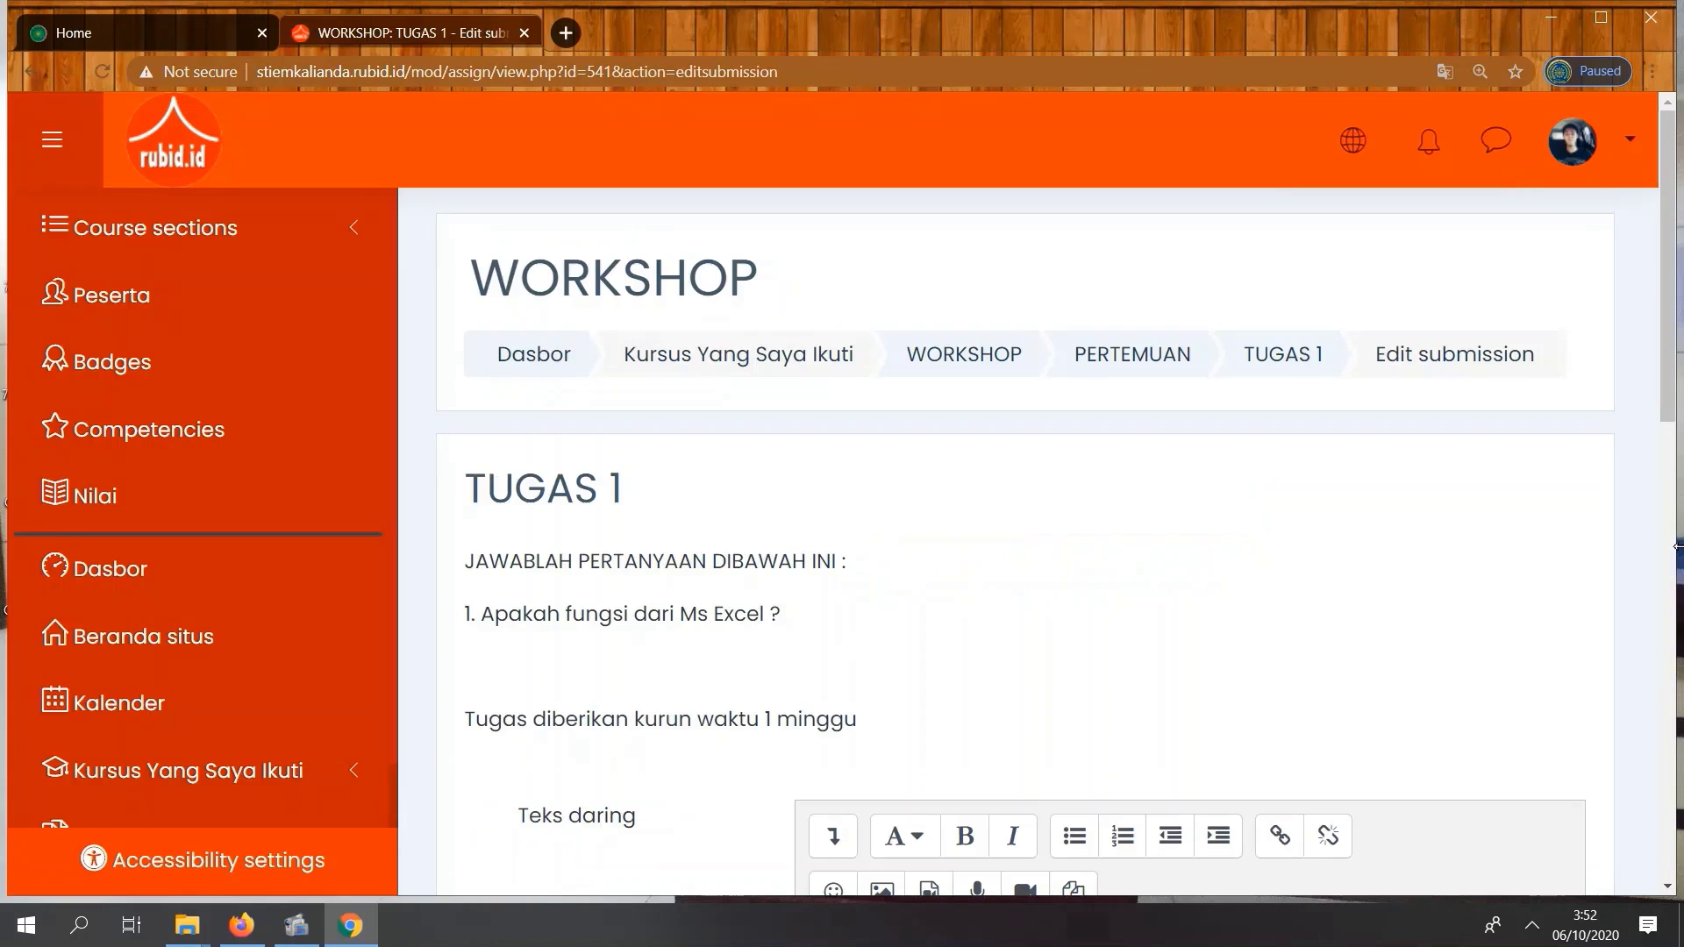
{"action": "scroll", "coordinate": [1566, 589], "scroll_direction": "down", "scroll_amount": 6}
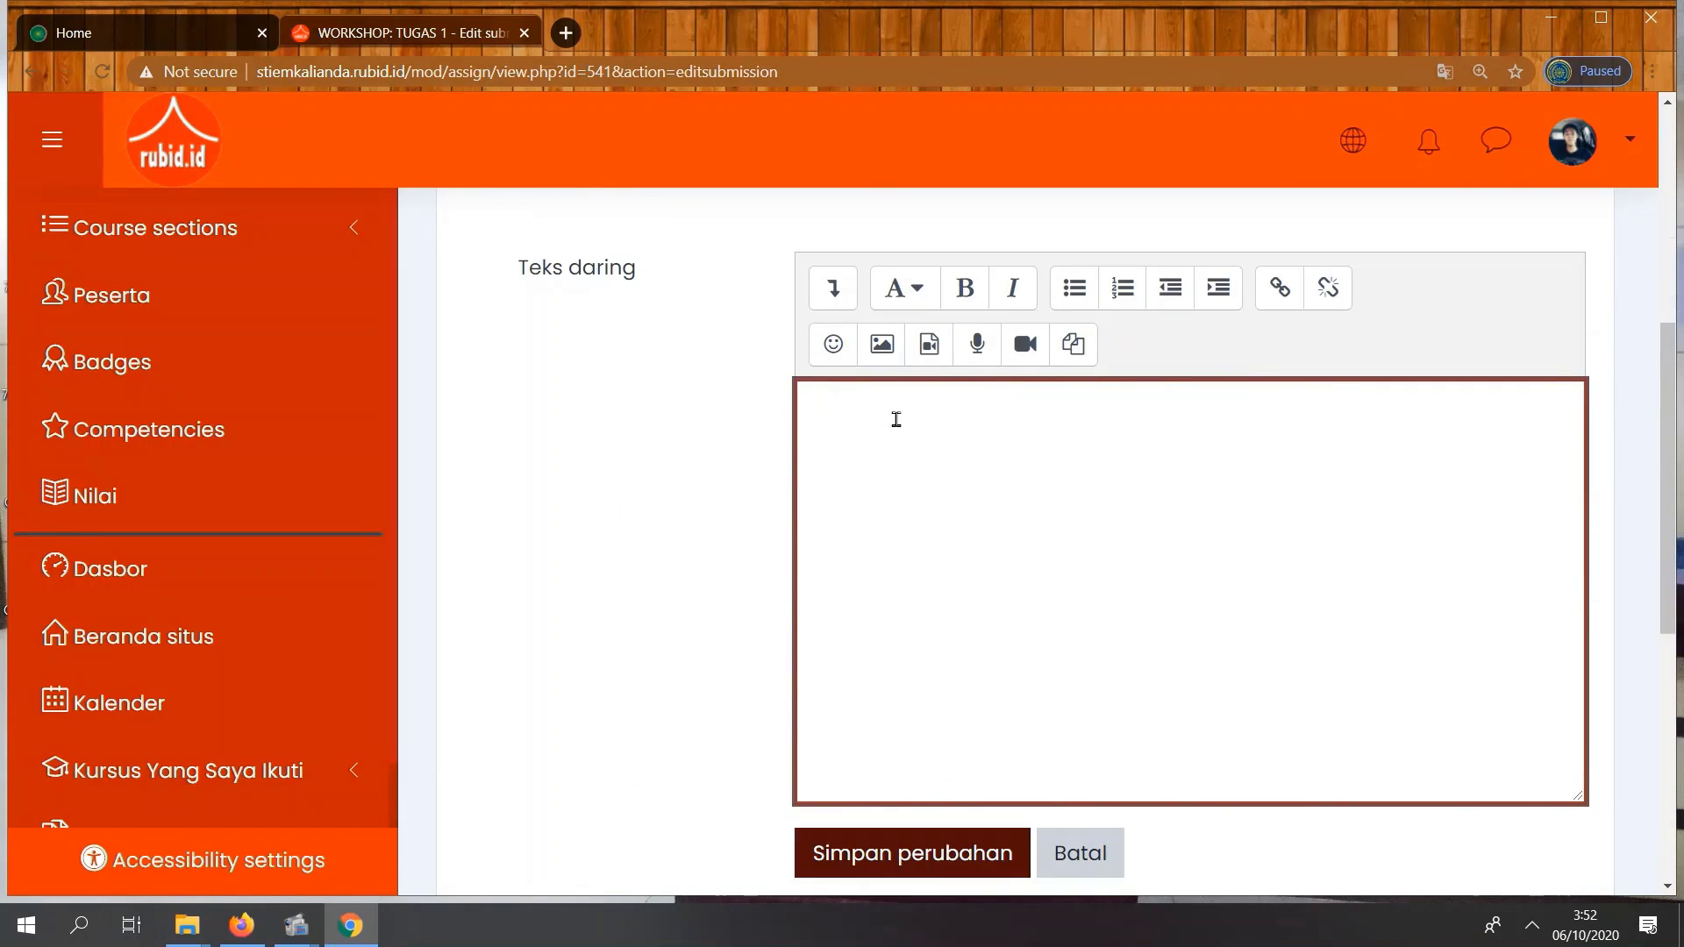
{"action": "scroll", "coordinate": [890, 421], "scroll_direction": "up", "scroll_amount": 5}
{"action": "scroll", "coordinate": [842, 561], "scroll_direction": "down", "scroll_amount": 3}
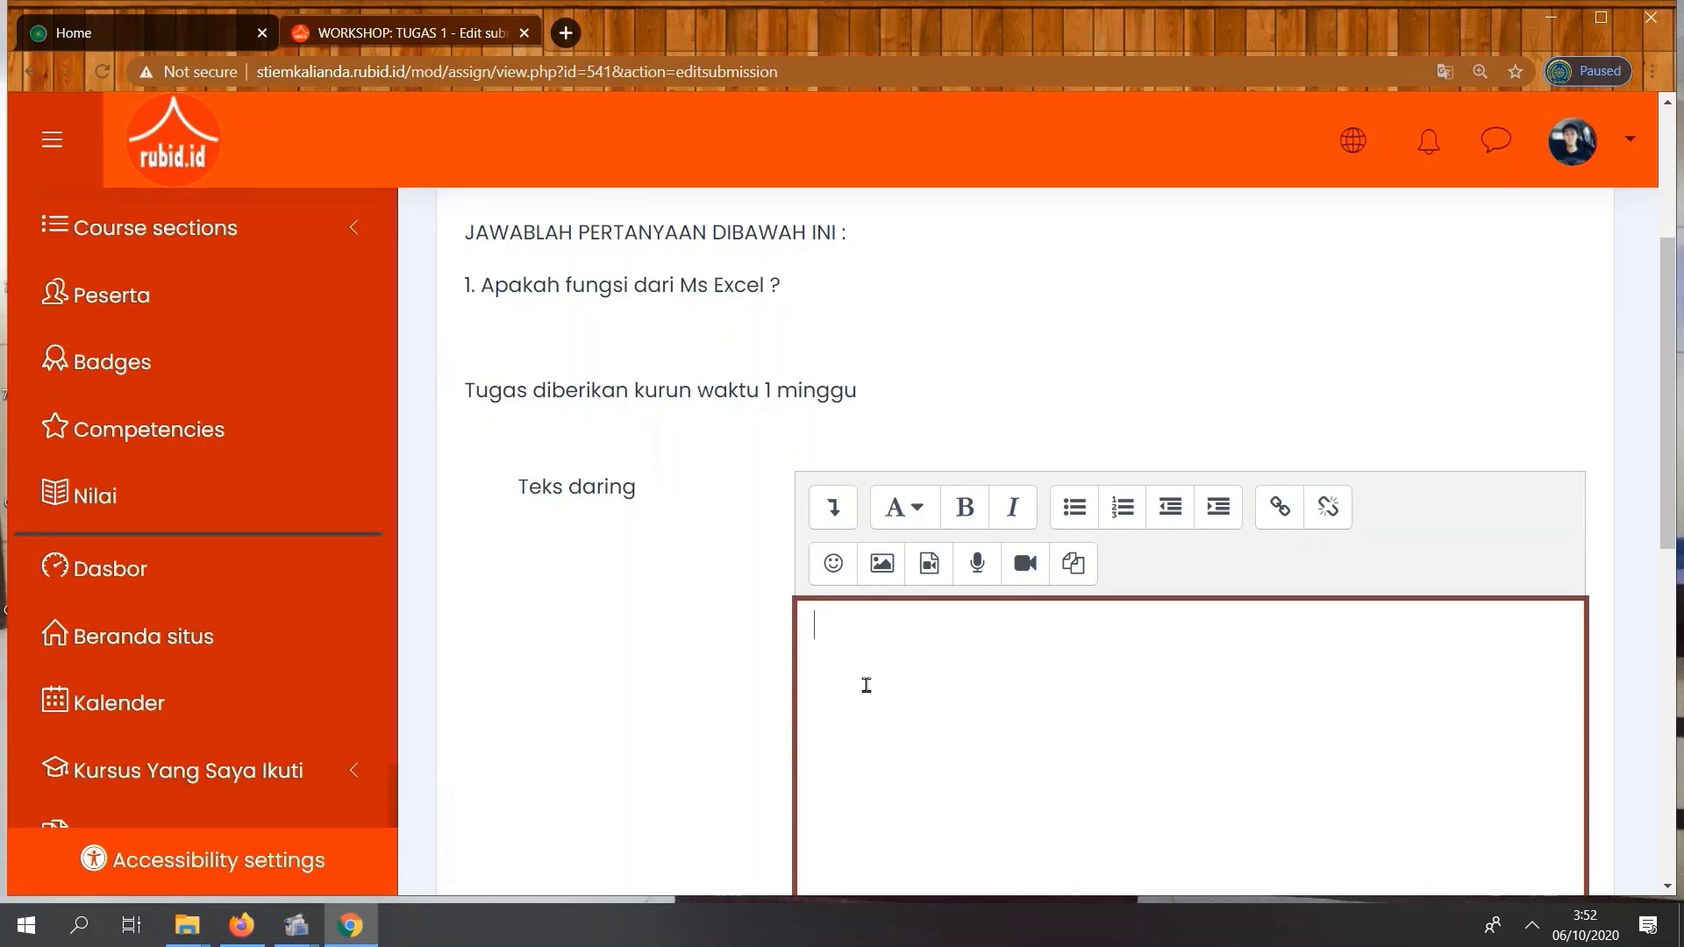
{"action": "type", "text": "MS EXCEL ADALAH BA"}
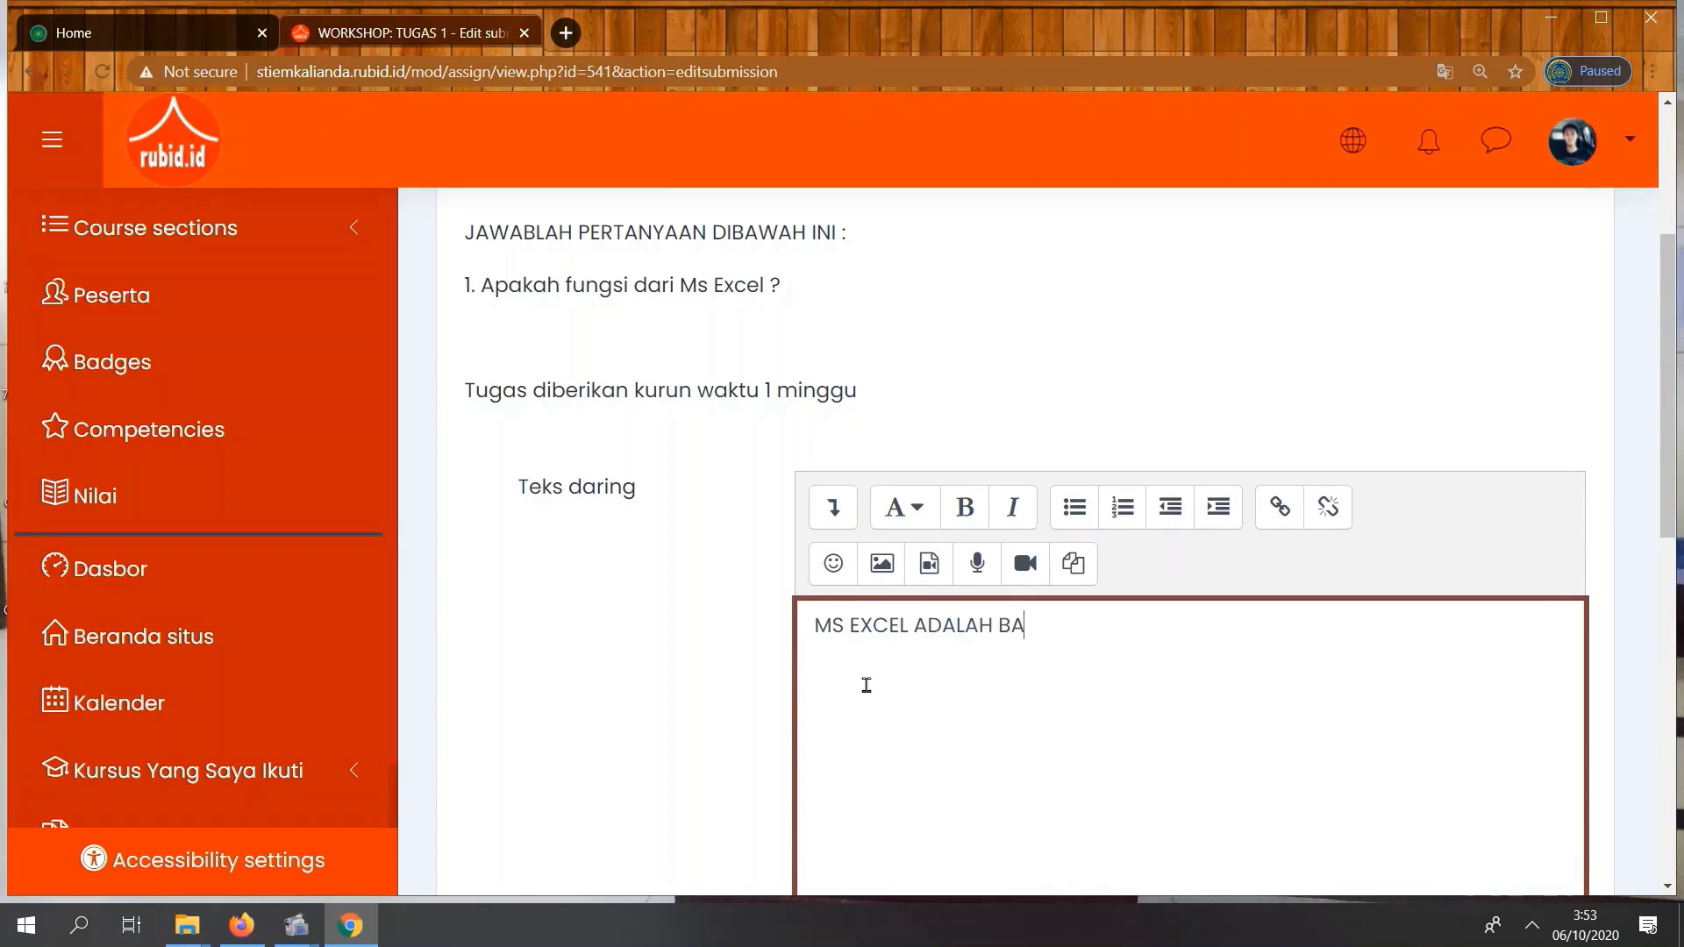
{"action": "type", "text": "GIAN DARI MS OFFICE YANG BERFUNGSI SEBAGAI APLIKASI PENGOLAHAN ANGKA"}
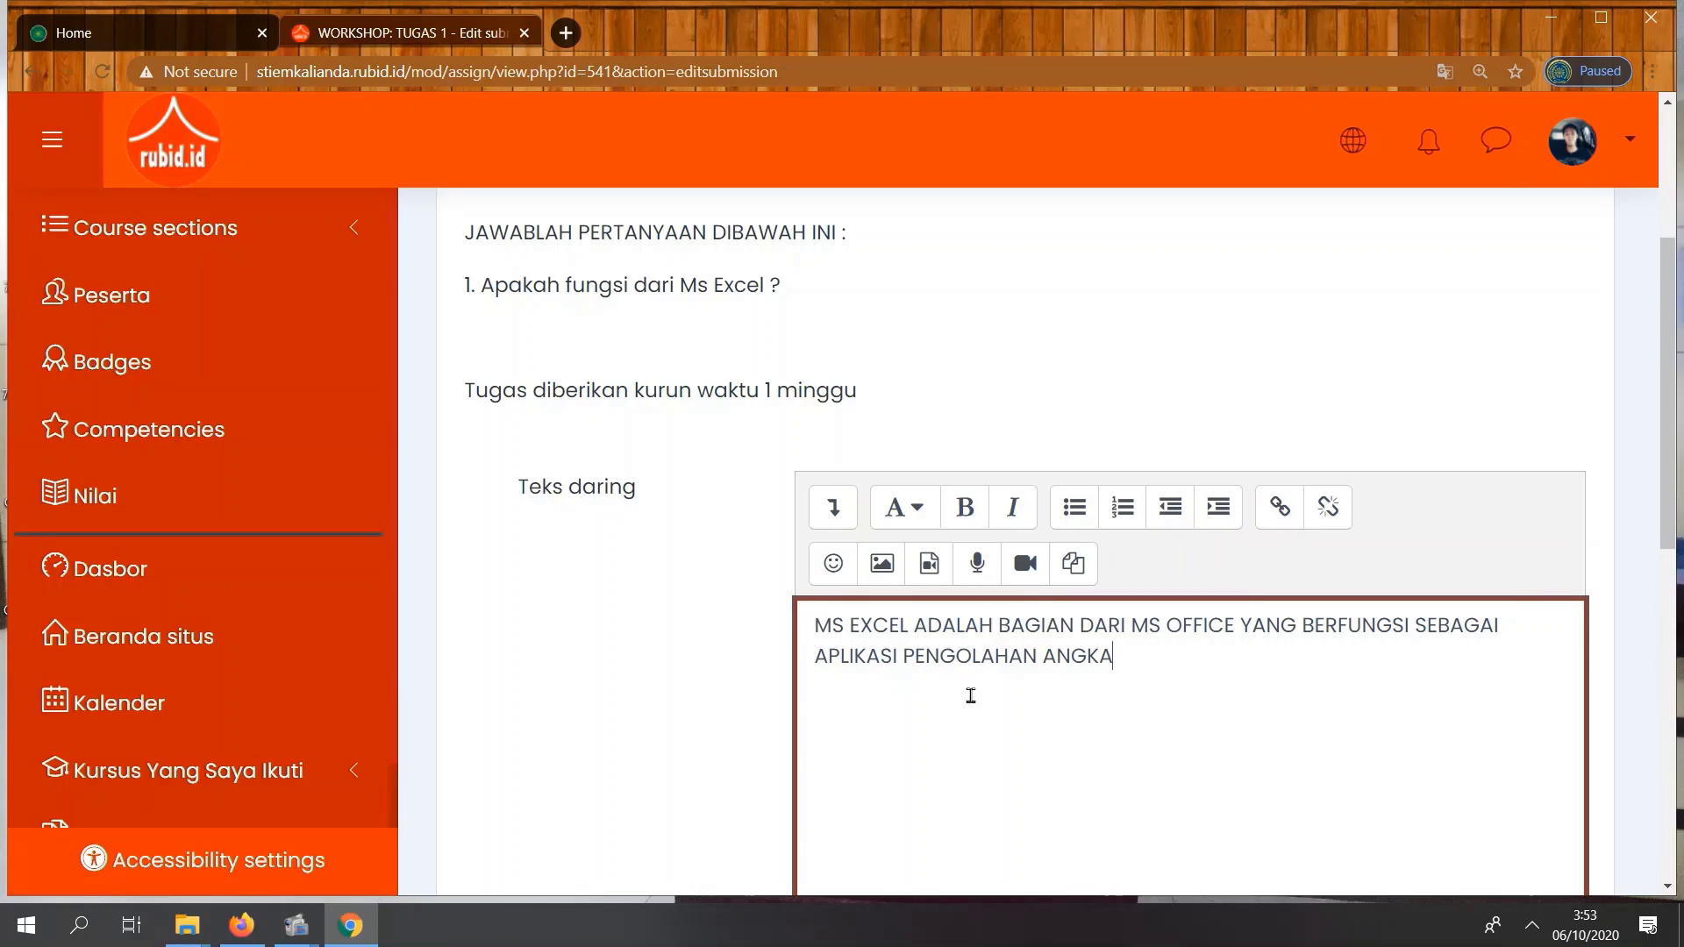
{"action": "type", "text": ", TABEL, GRAFIK, DLL"}
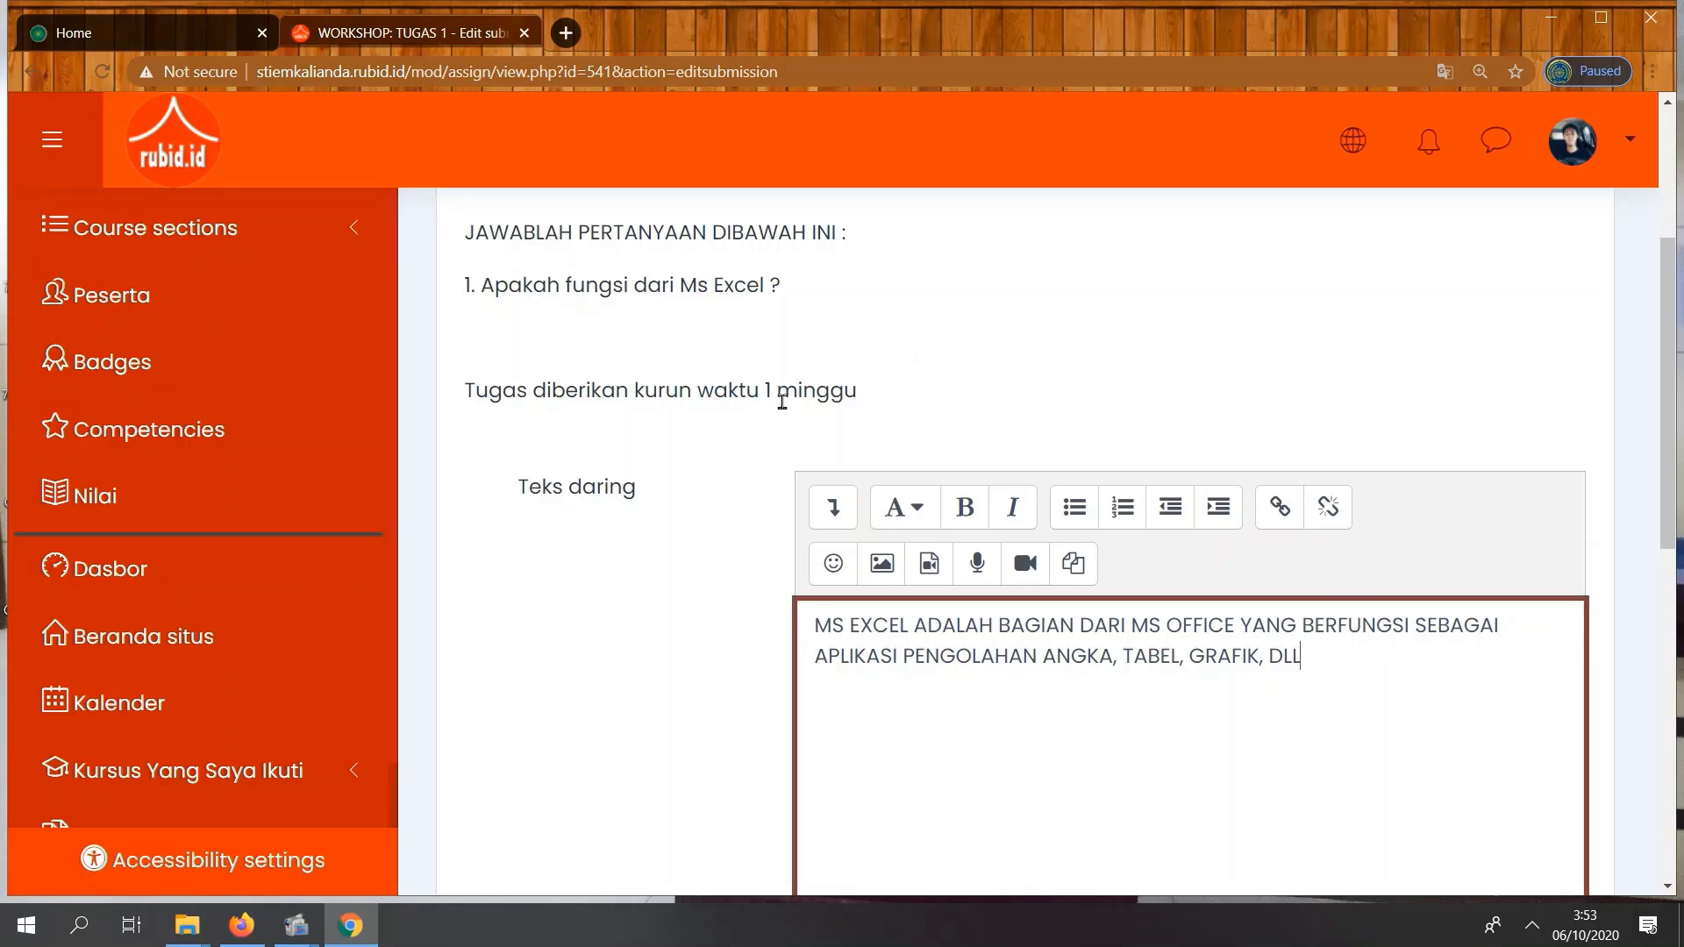
Check the written answer in the online text field and save it as the TUGAS 1 draft
{"action": "scroll", "coordinate": [778, 404], "scroll_direction": "down", "scroll_amount": 3}
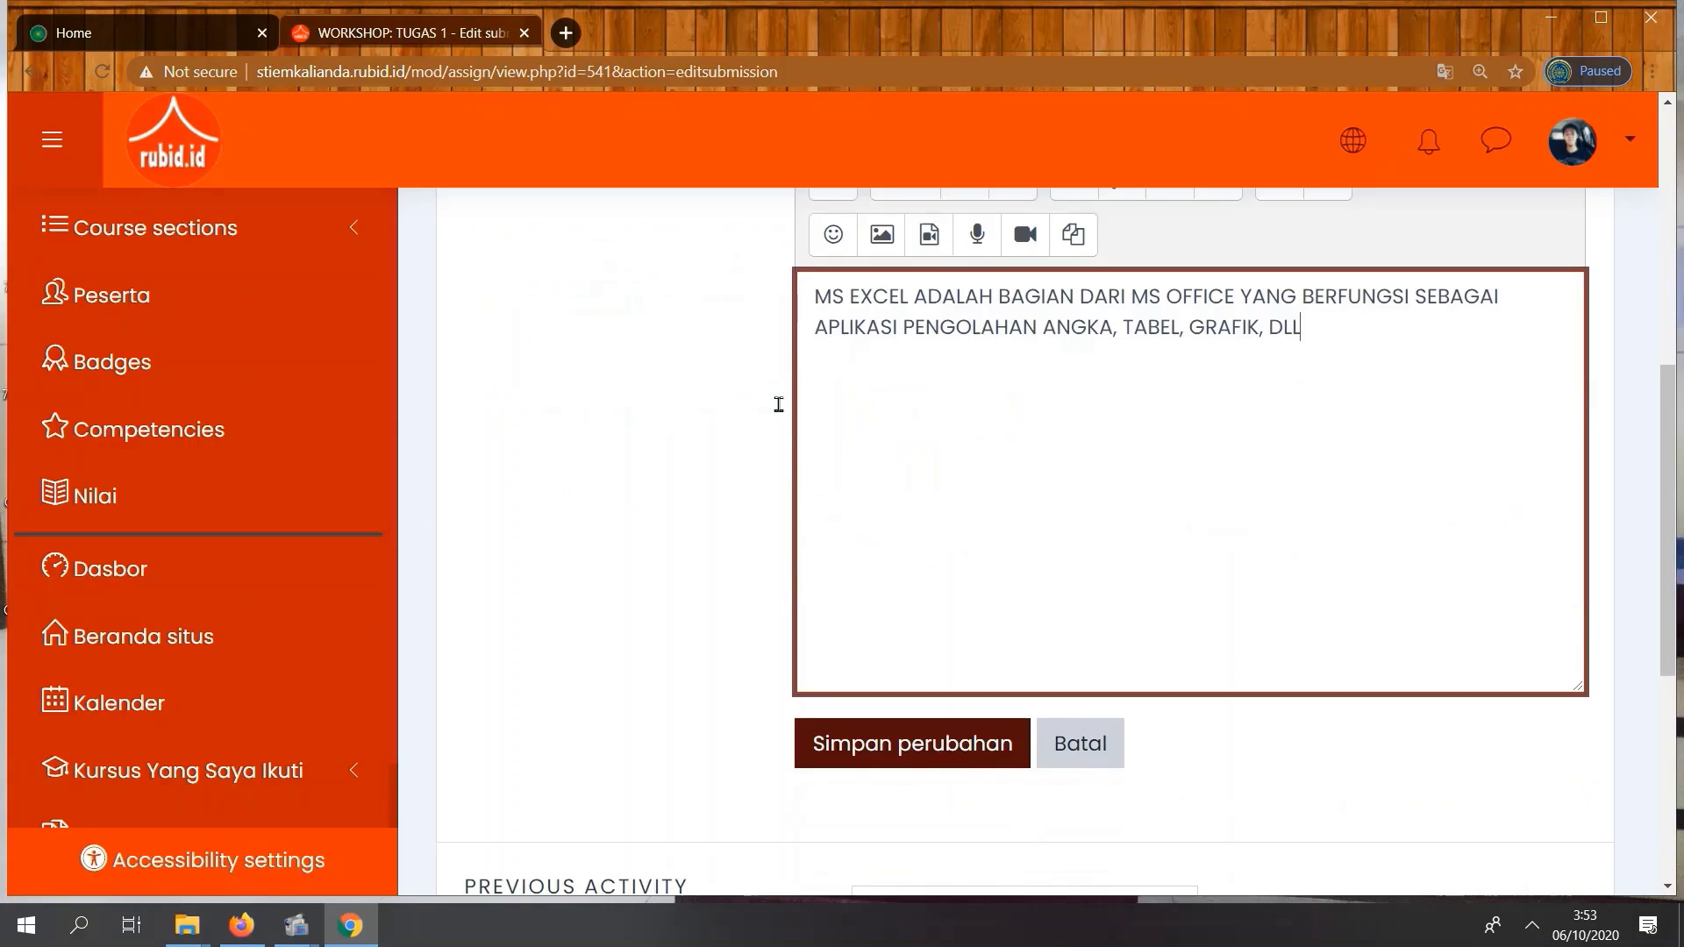
{"action": "scroll", "coordinate": [1079, 575], "scroll_direction": "down", "scroll_amount": 1}
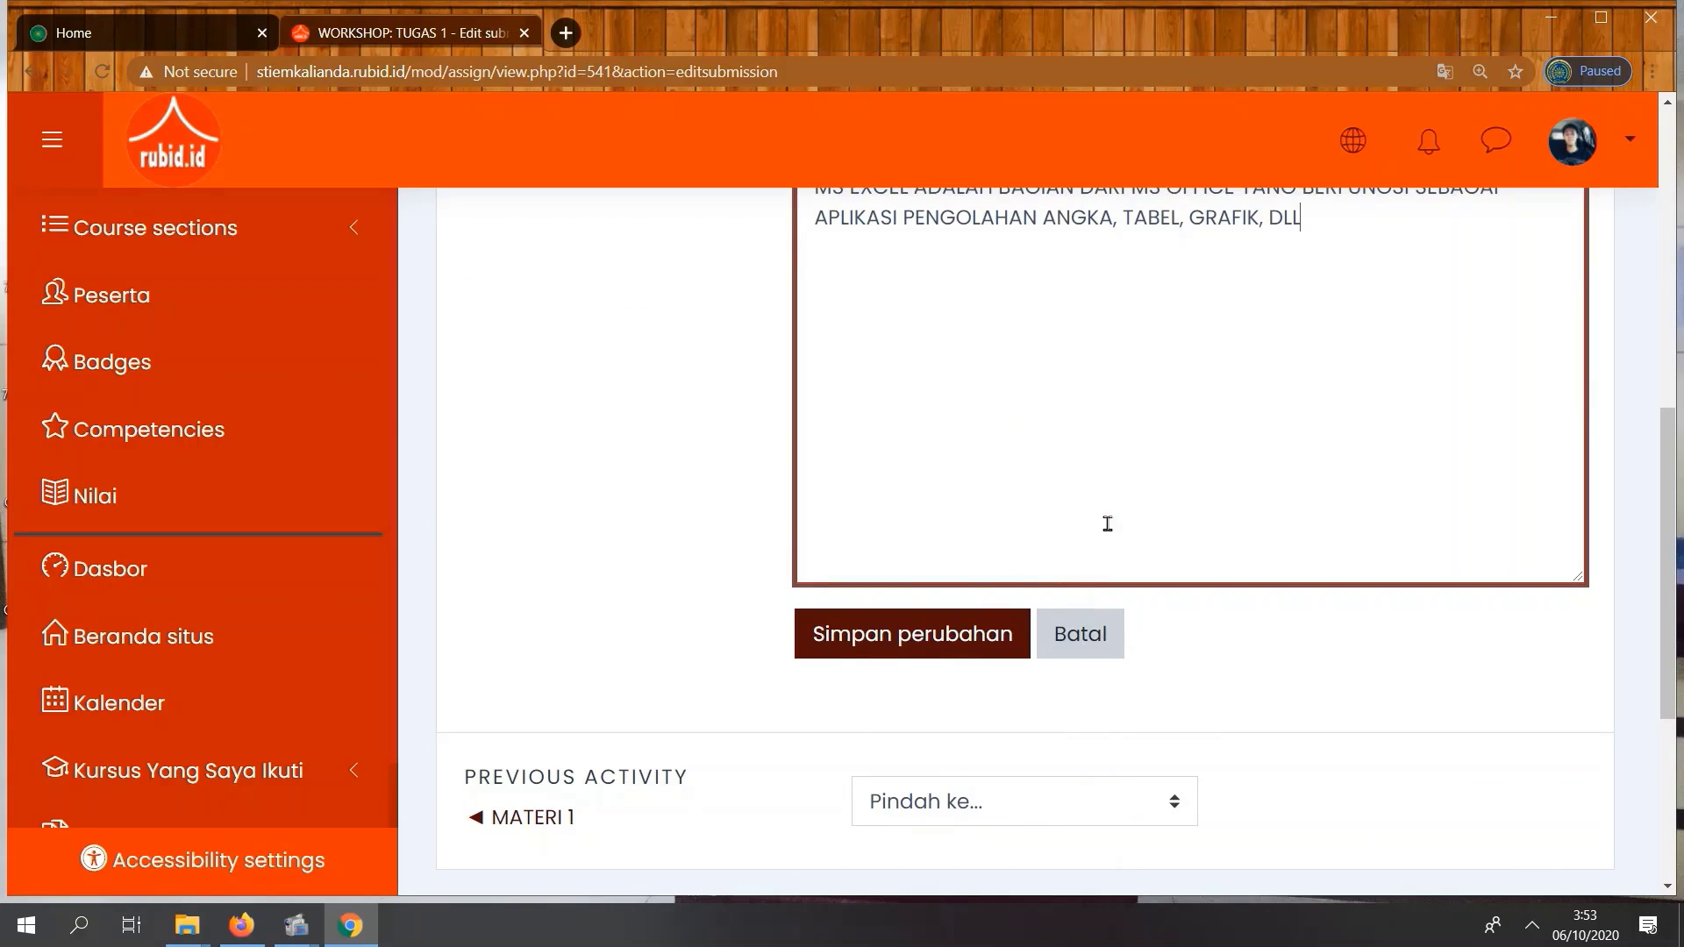
{"action": "scroll", "coordinate": [1108, 524], "scroll_direction": "up", "scroll_amount": 2}
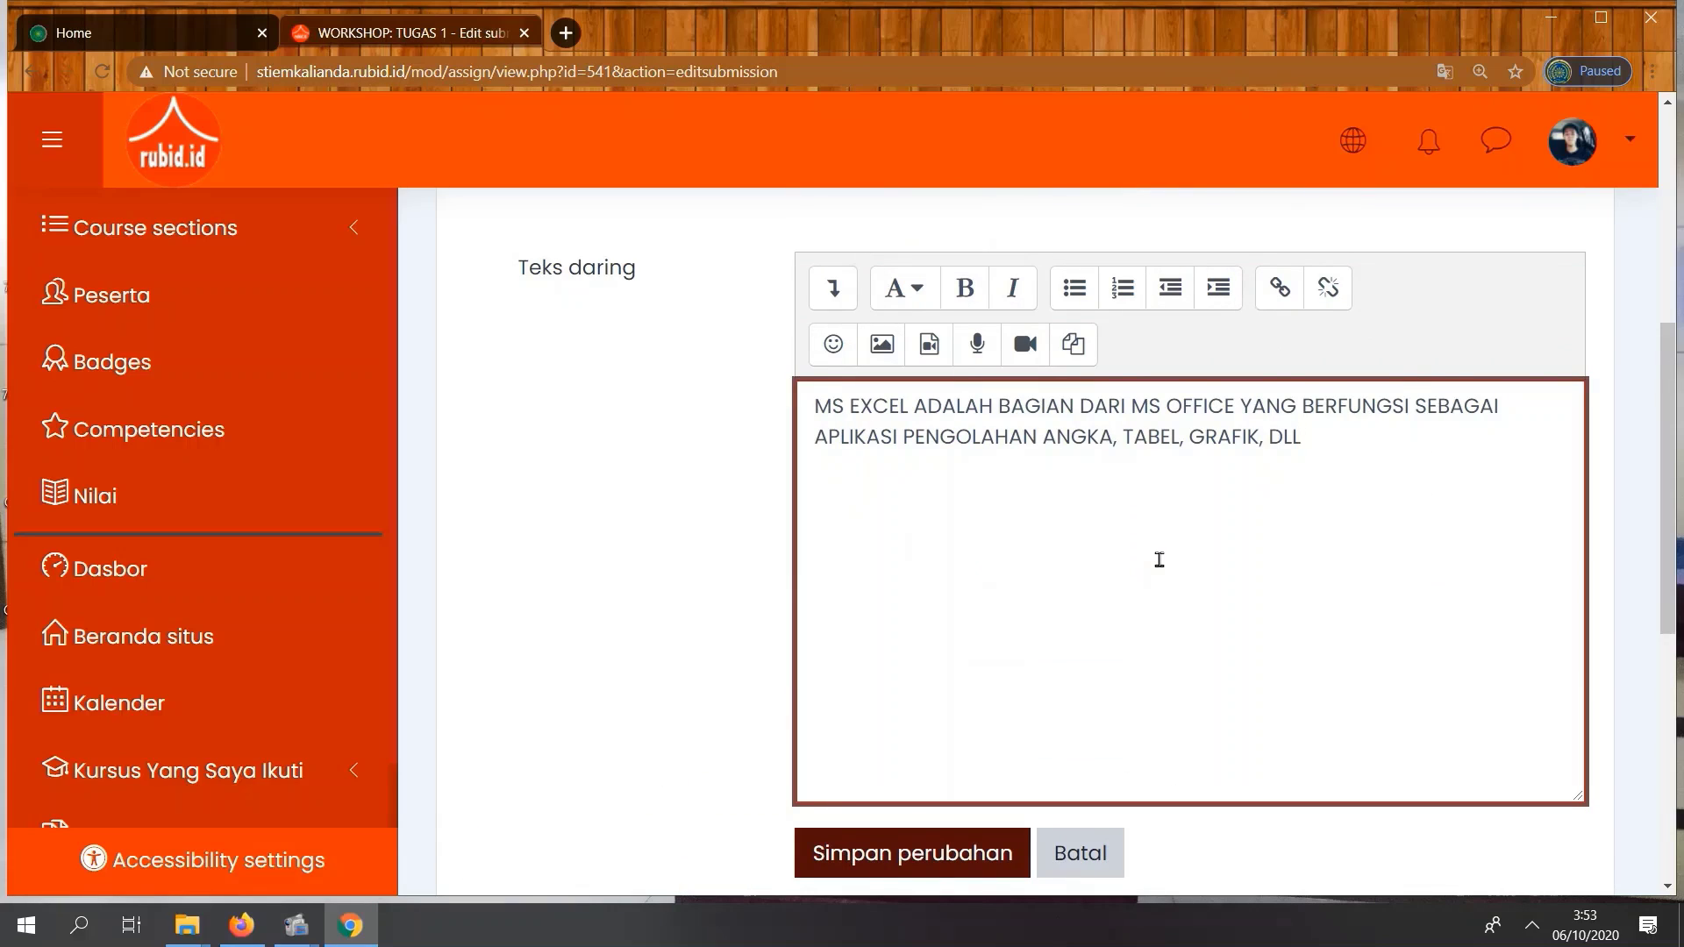
{"action": "scroll", "coordinate": [1159, 560], "scroll_direction": "down", "scroll_amount": 1}
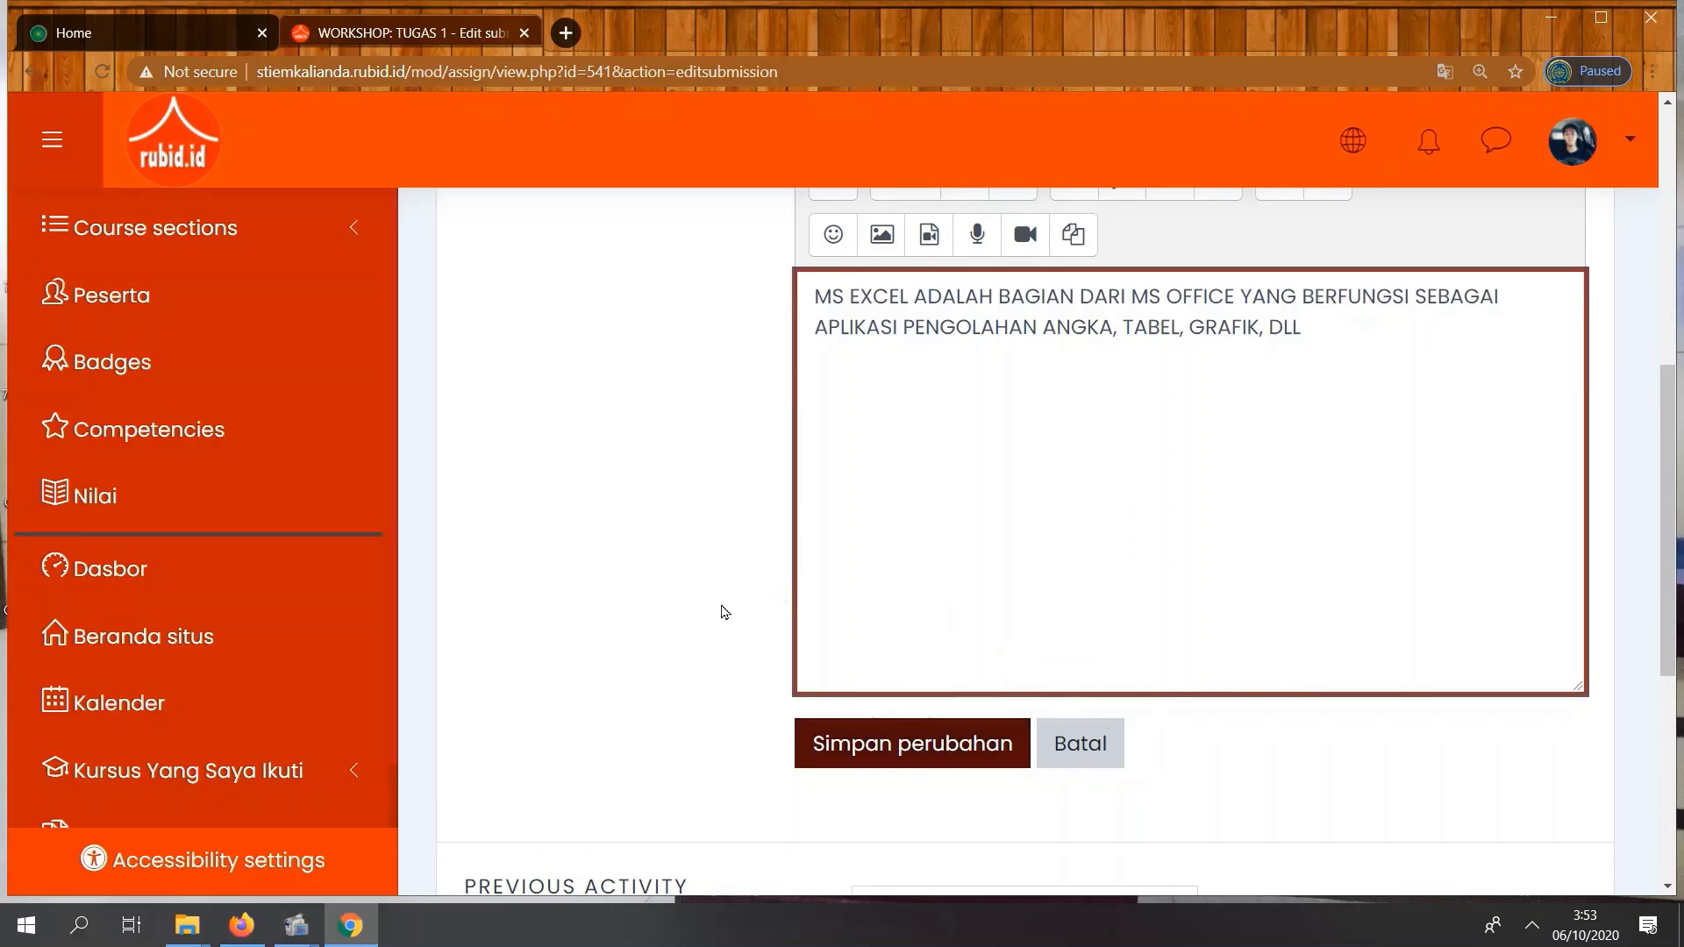
{"action": "left_click", "coordinate": [876, 751]}
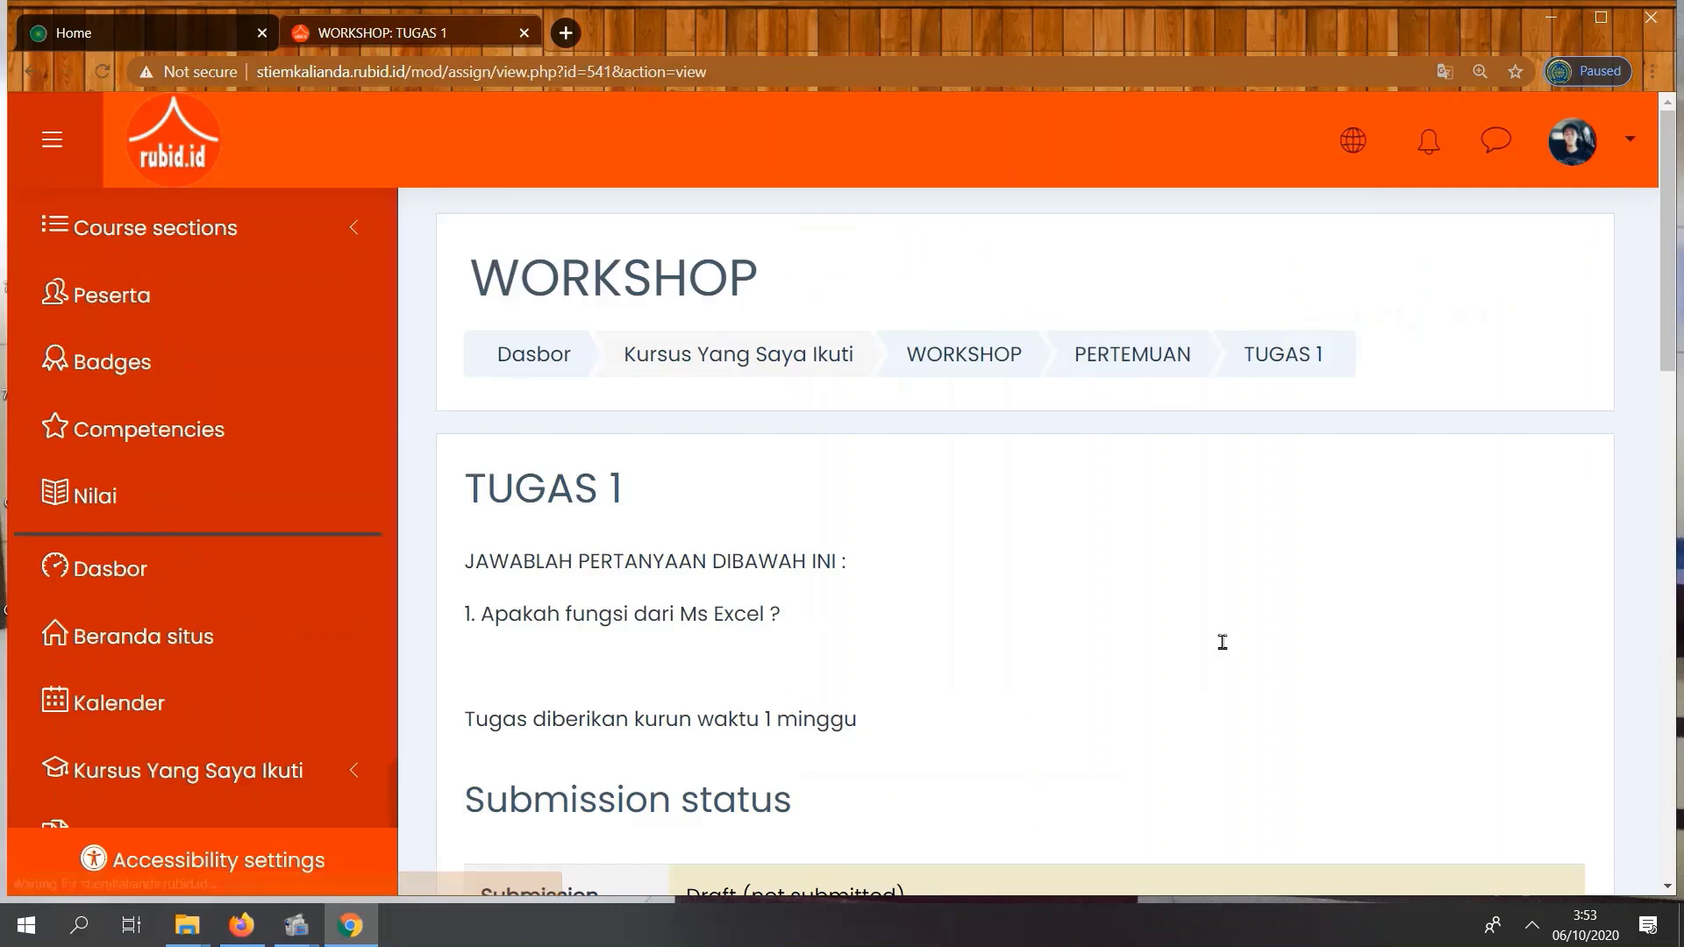
Review the saved draft's submission status, answer text and the options for editing, removing or submitting it
{"action": "scroll", "coordinate": [1223, 642], "scroll_direction": "down", "scroll_amount": 4}
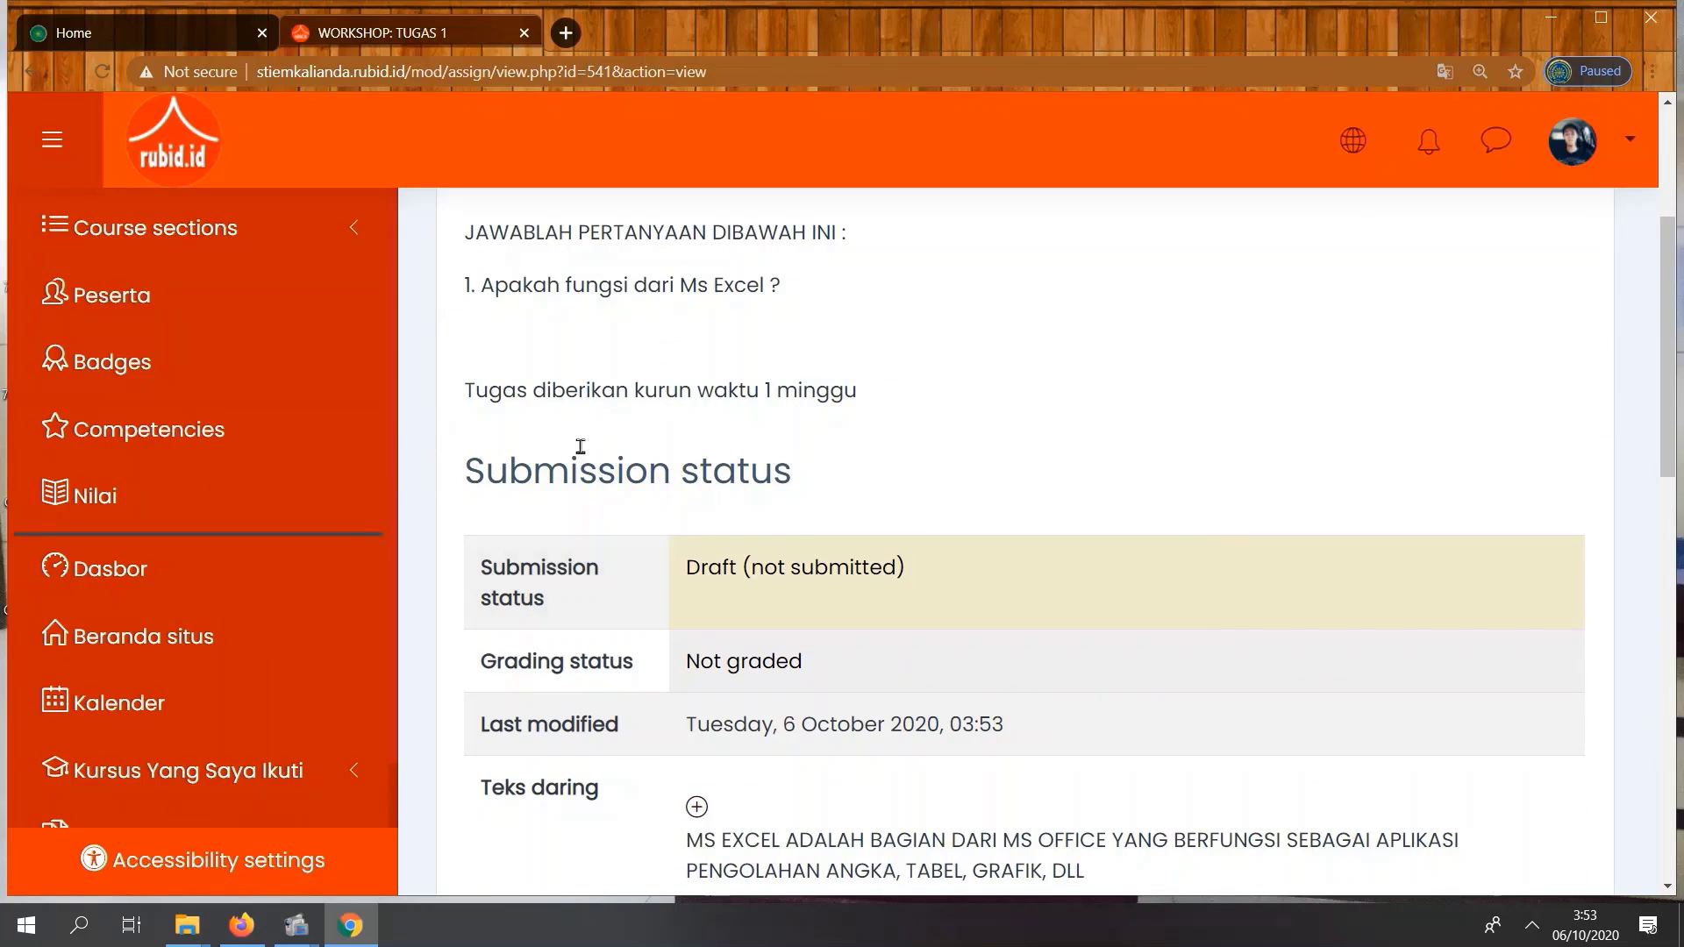
{"action": "scroll", "coordinate": [801, 543], "scroll_direction": "down", "scroll_amount": 4}
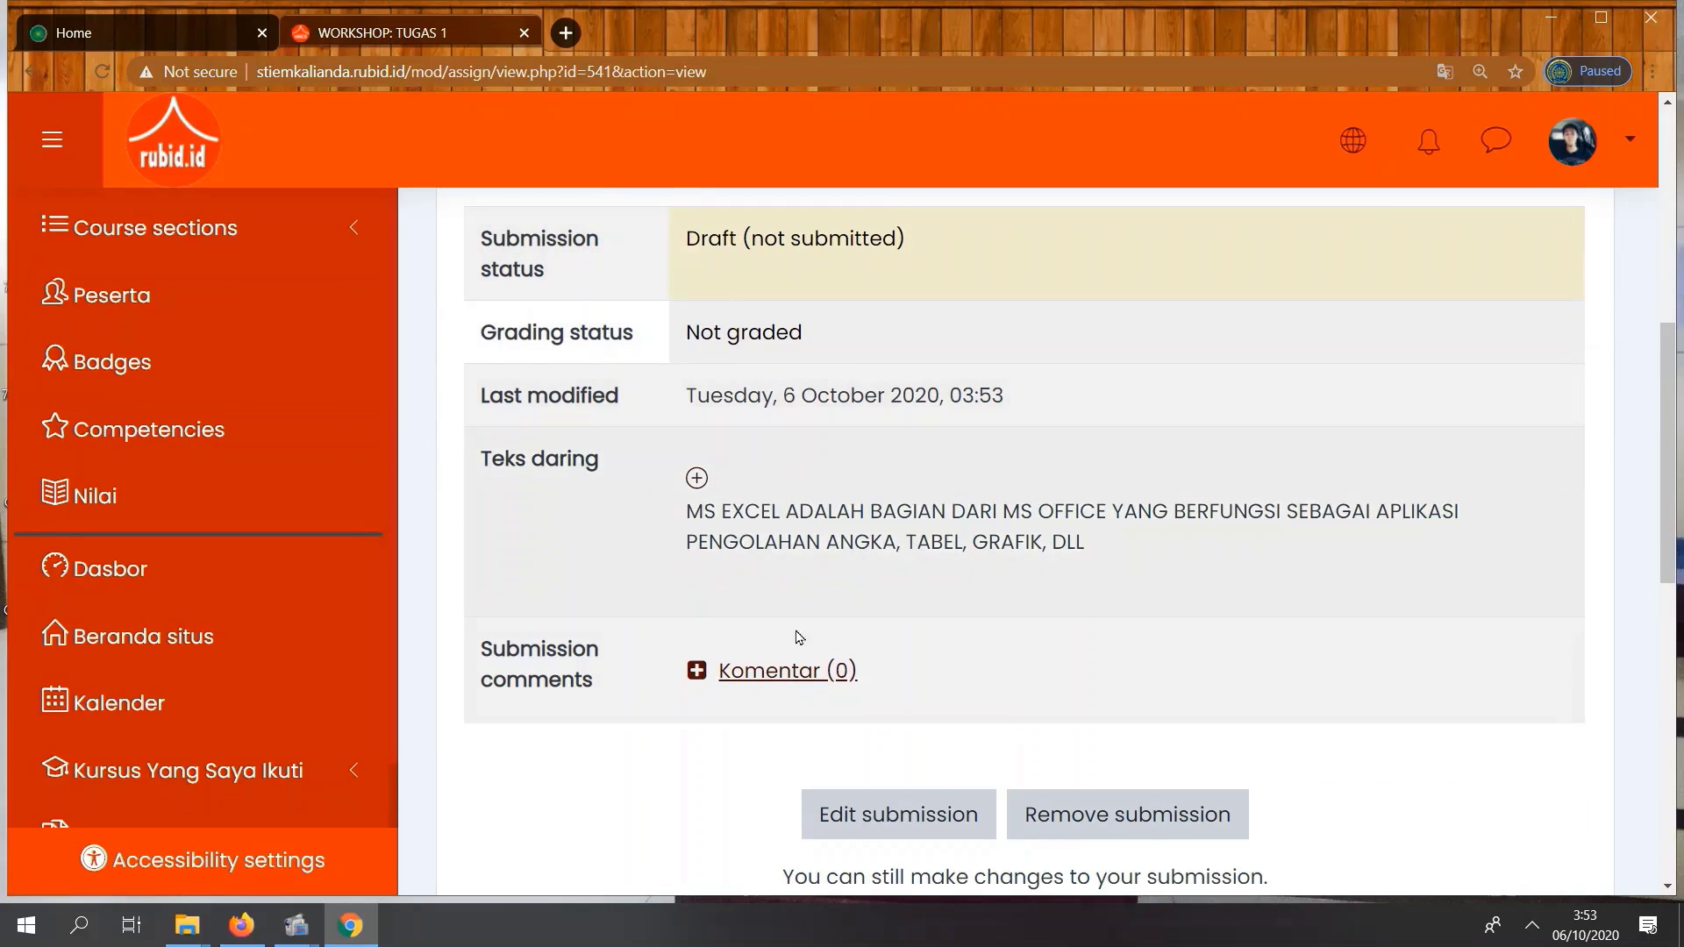
{"action": "scroll", "coordinate": [1159, 501], "scroll_direction": "down", "scroll_amount": 2}
{"action": "scroll", "coordinate": [1158, 508], "scroll_direction": "up", "scroll_amount": 4}
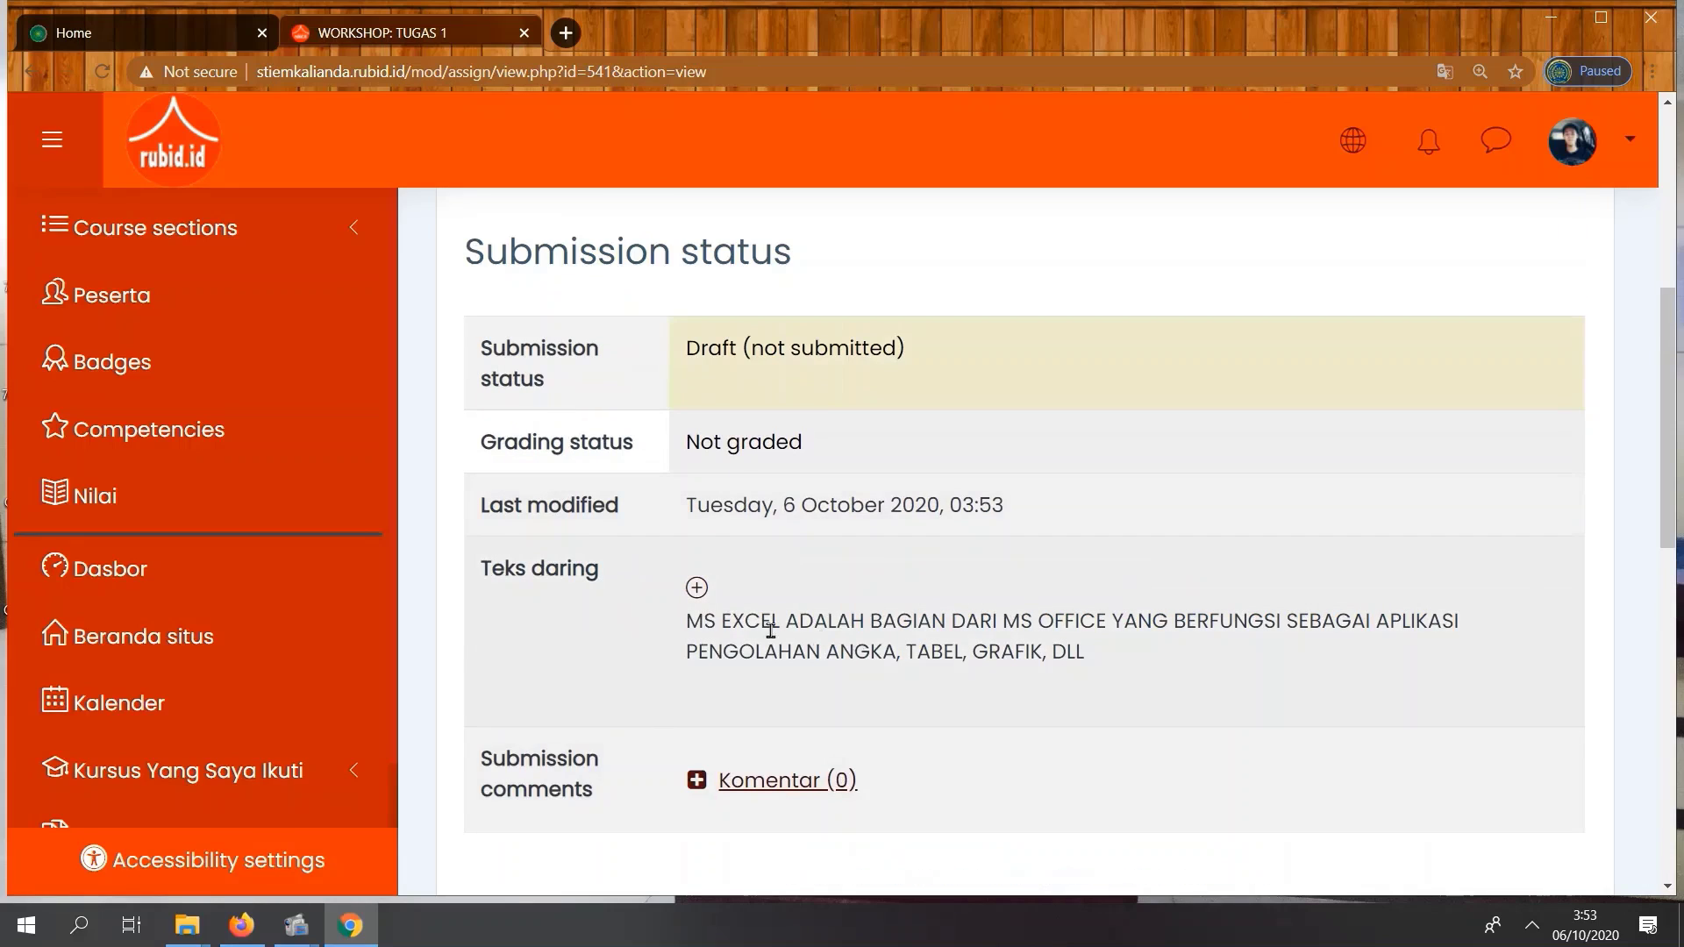
{"action": "left_click_drag", "start_coordinate": [687, 623], "coordinate": [1107, 685]}
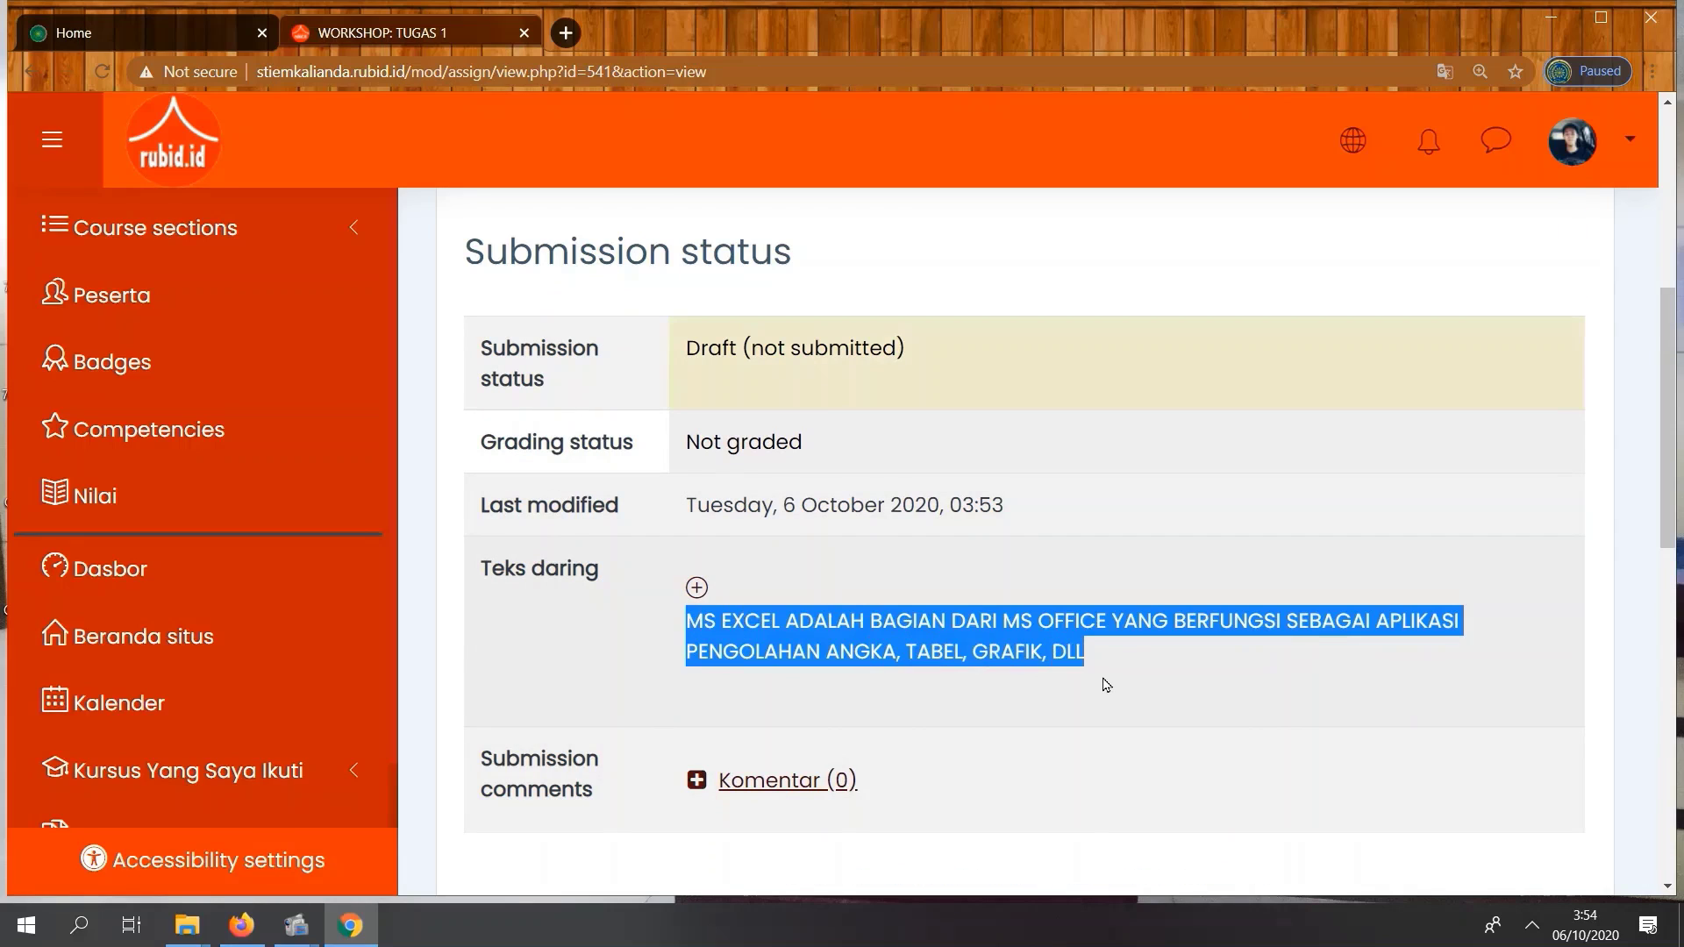
{"action": "scroll", "coordinate": [1106, 684], "scroll_direction": "down", "scroll_amount": 2}
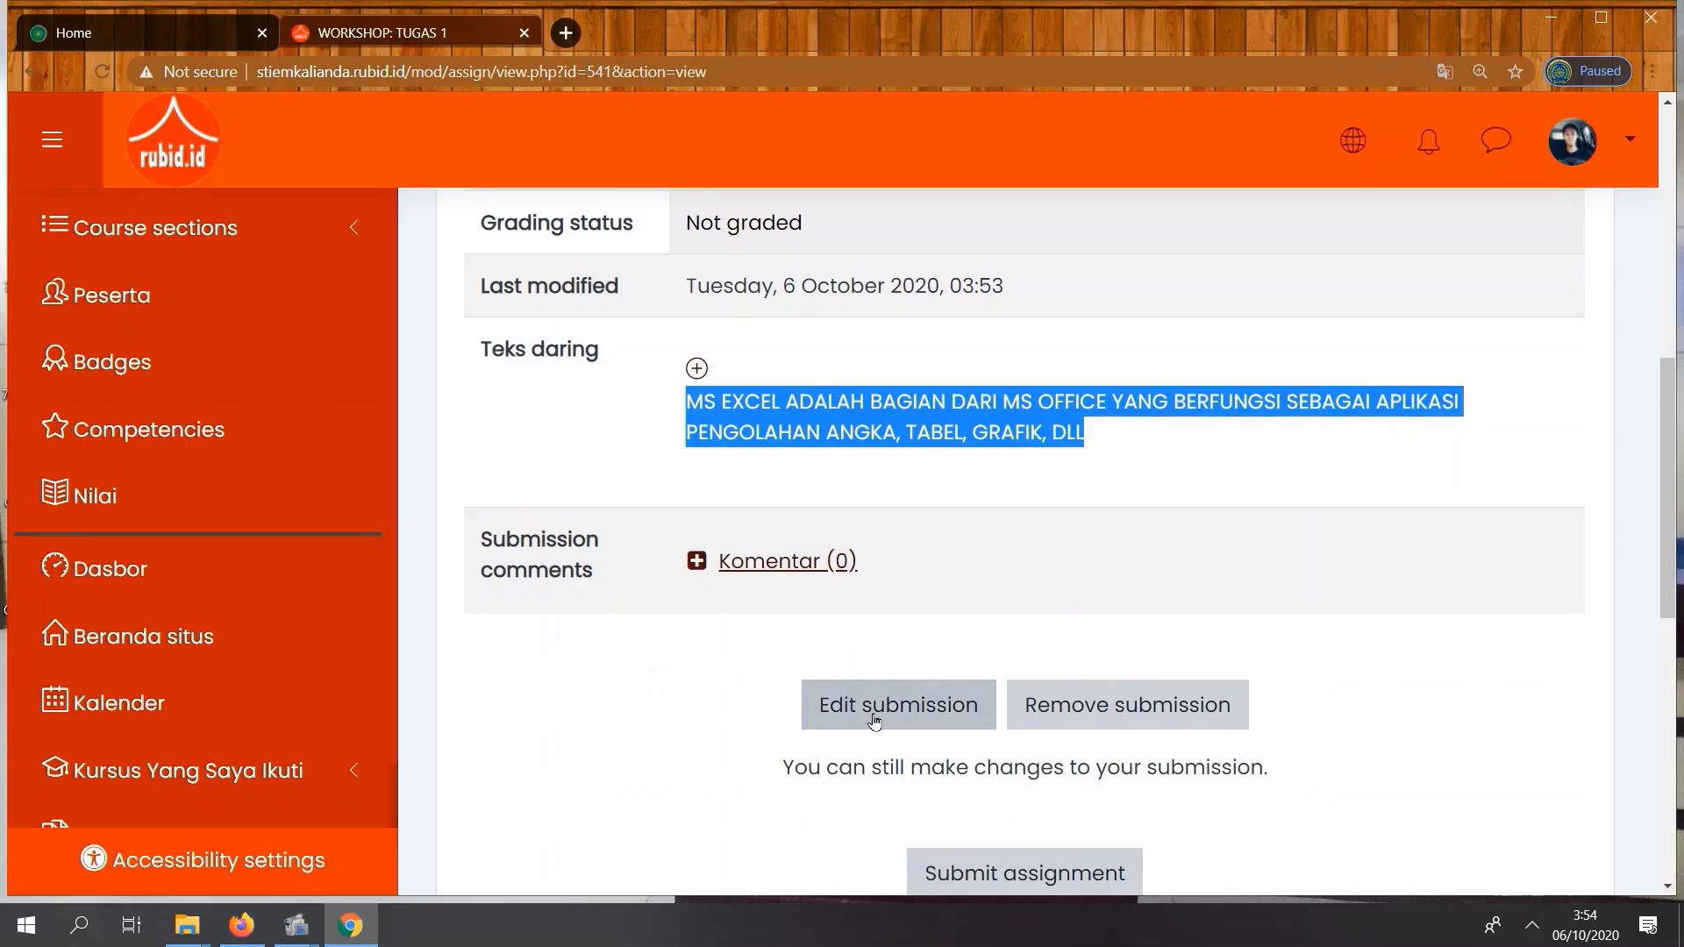
{"action": "left_click", "coordinate": [1229, 681]}
{"action": "scroll", "coordinate": [1228, 680], "scroll_direction": "down", "scroll_amount": 1}
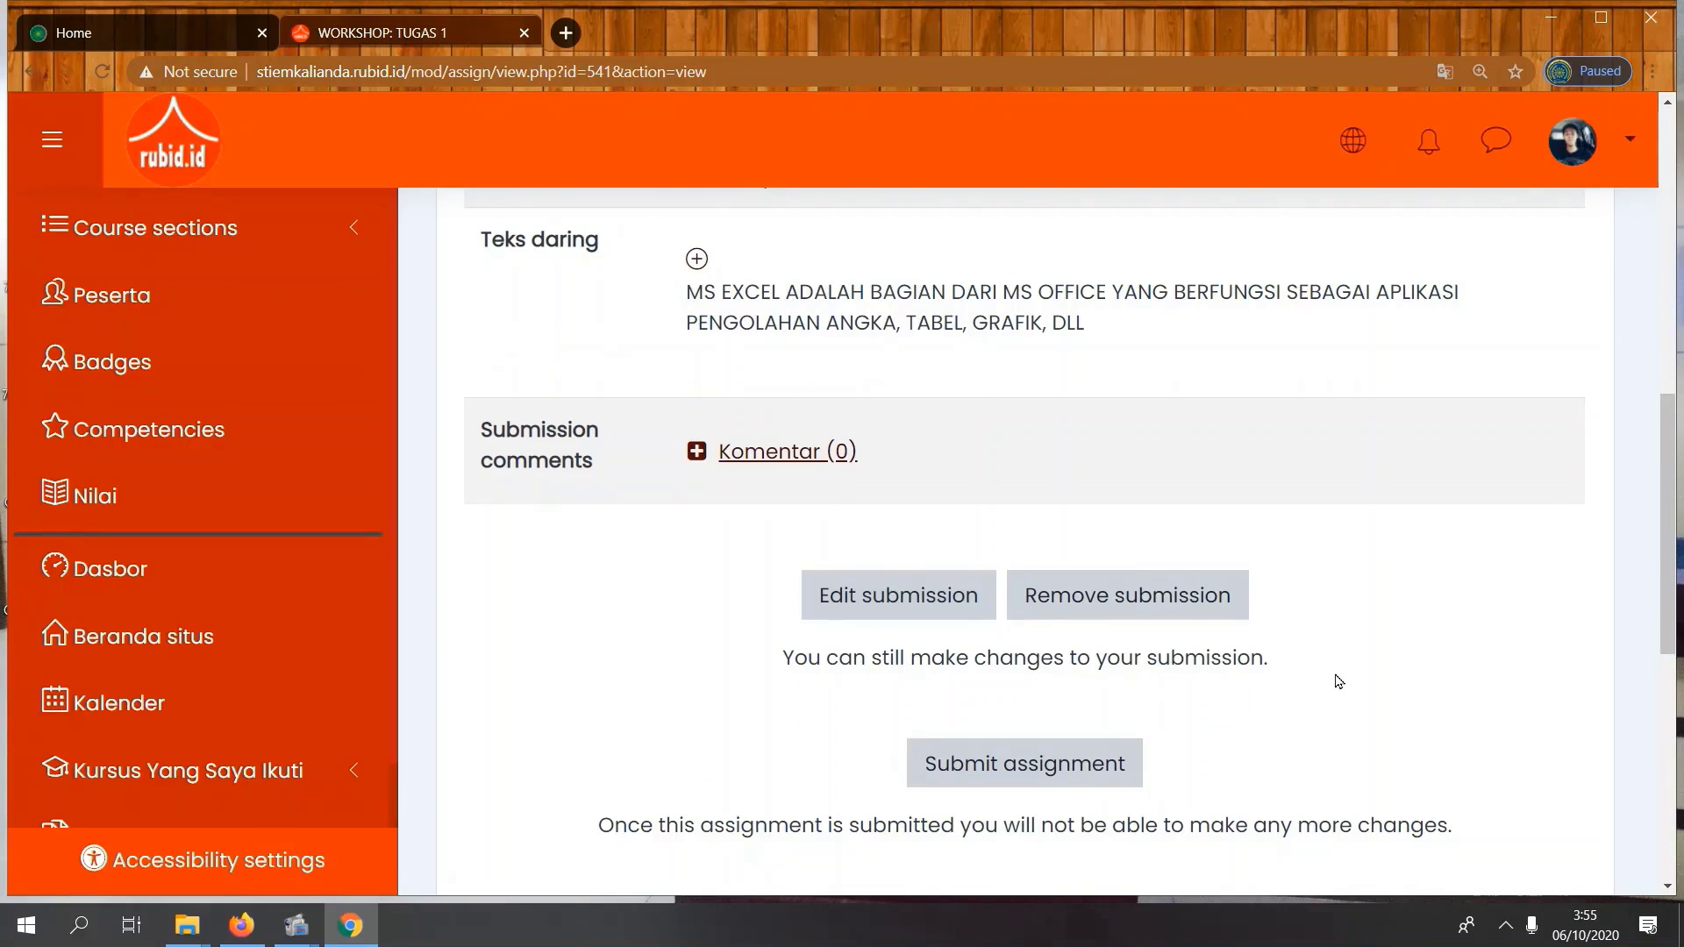
{"action": "scroll", "coordinate": [1337, 681], "scroll_direction": "down", "scroll_amount": 1}
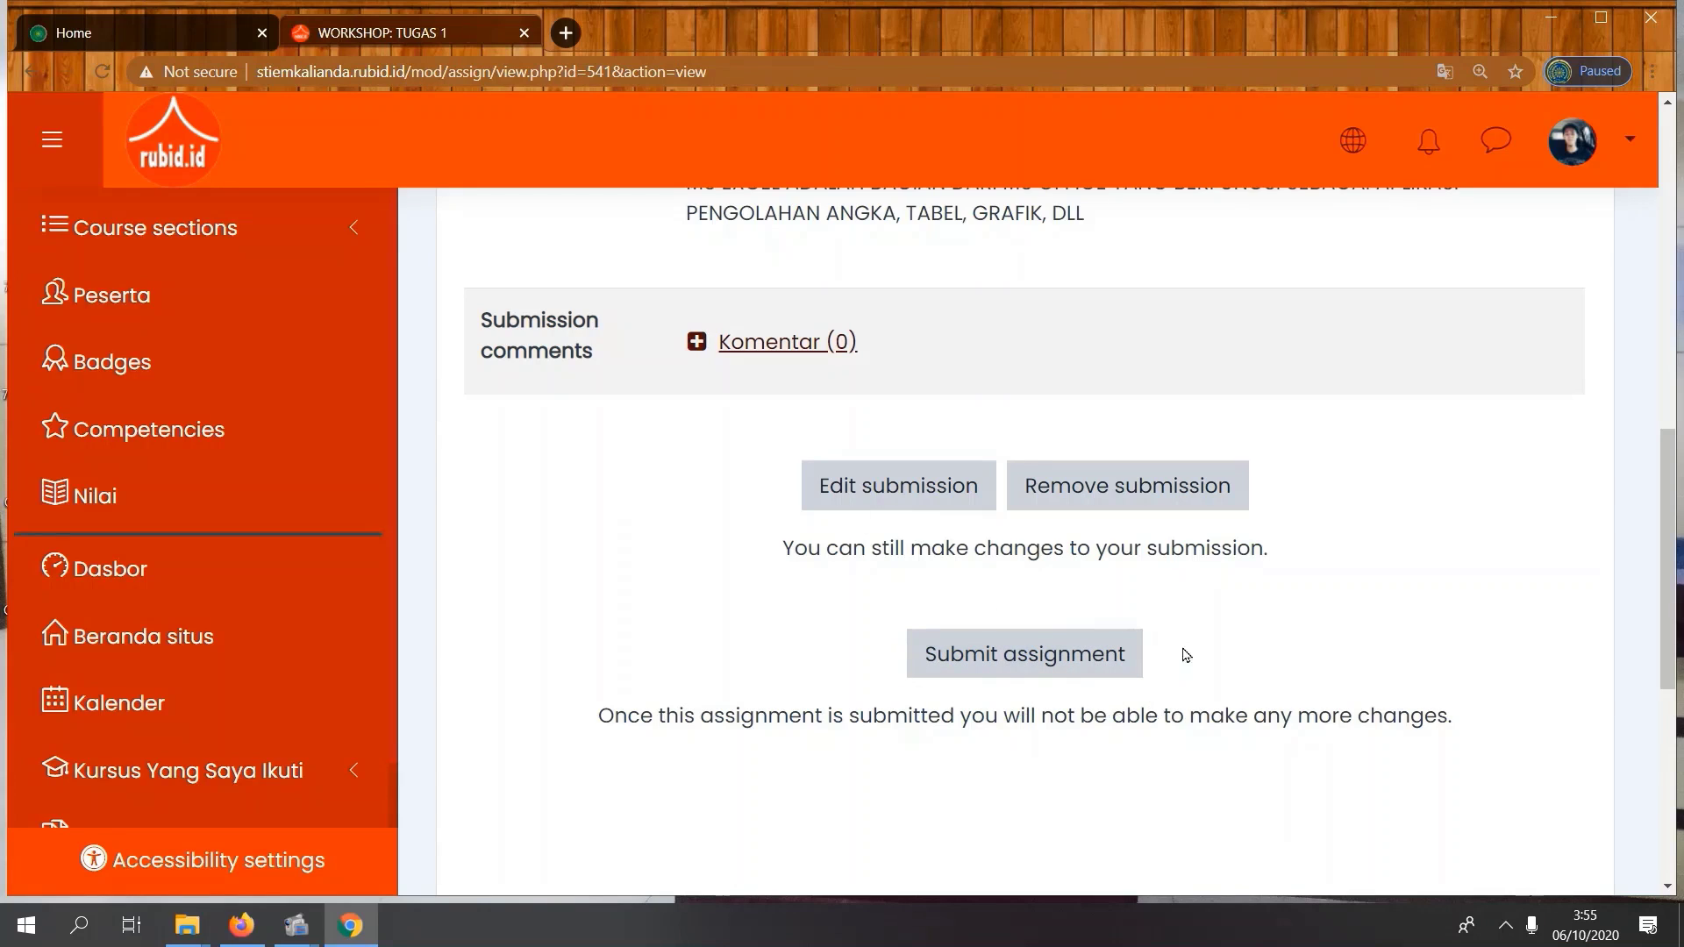
Submit TUGAS 1 for grading, accepting the statement that the submission is the student's own work
{"action": "left_click", "coordinate": [1039, 662]}
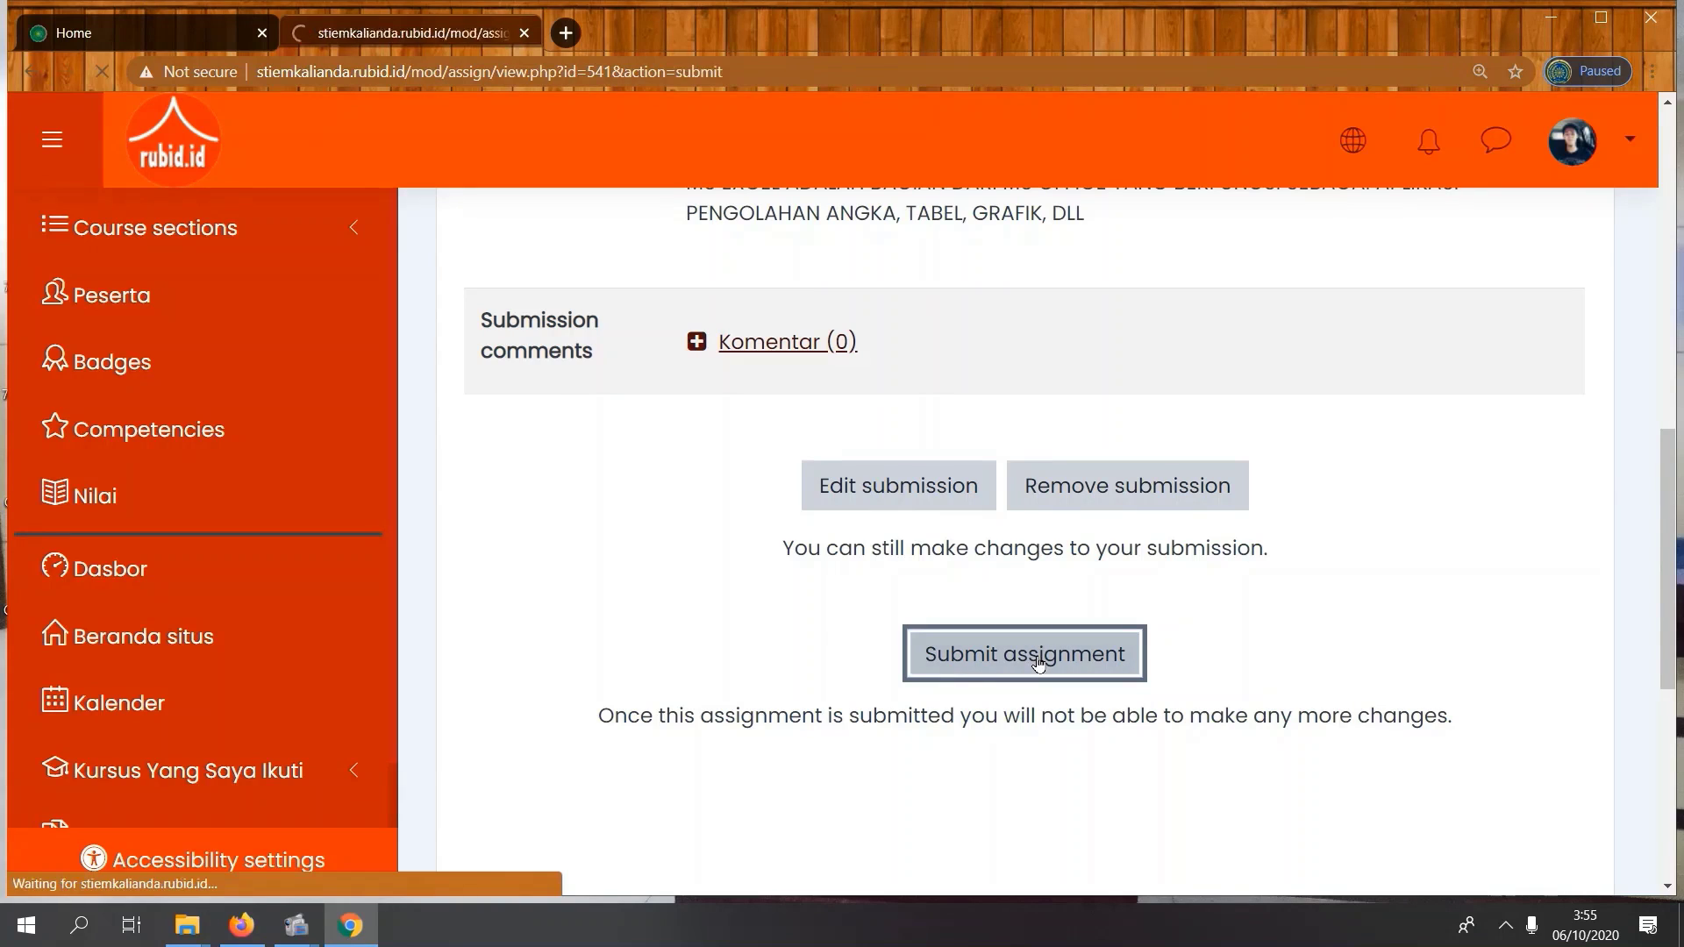
{"action": "scroll", "coordinate": [1038, 663], "scroll_direction": "down", "scroll_amount": 5}
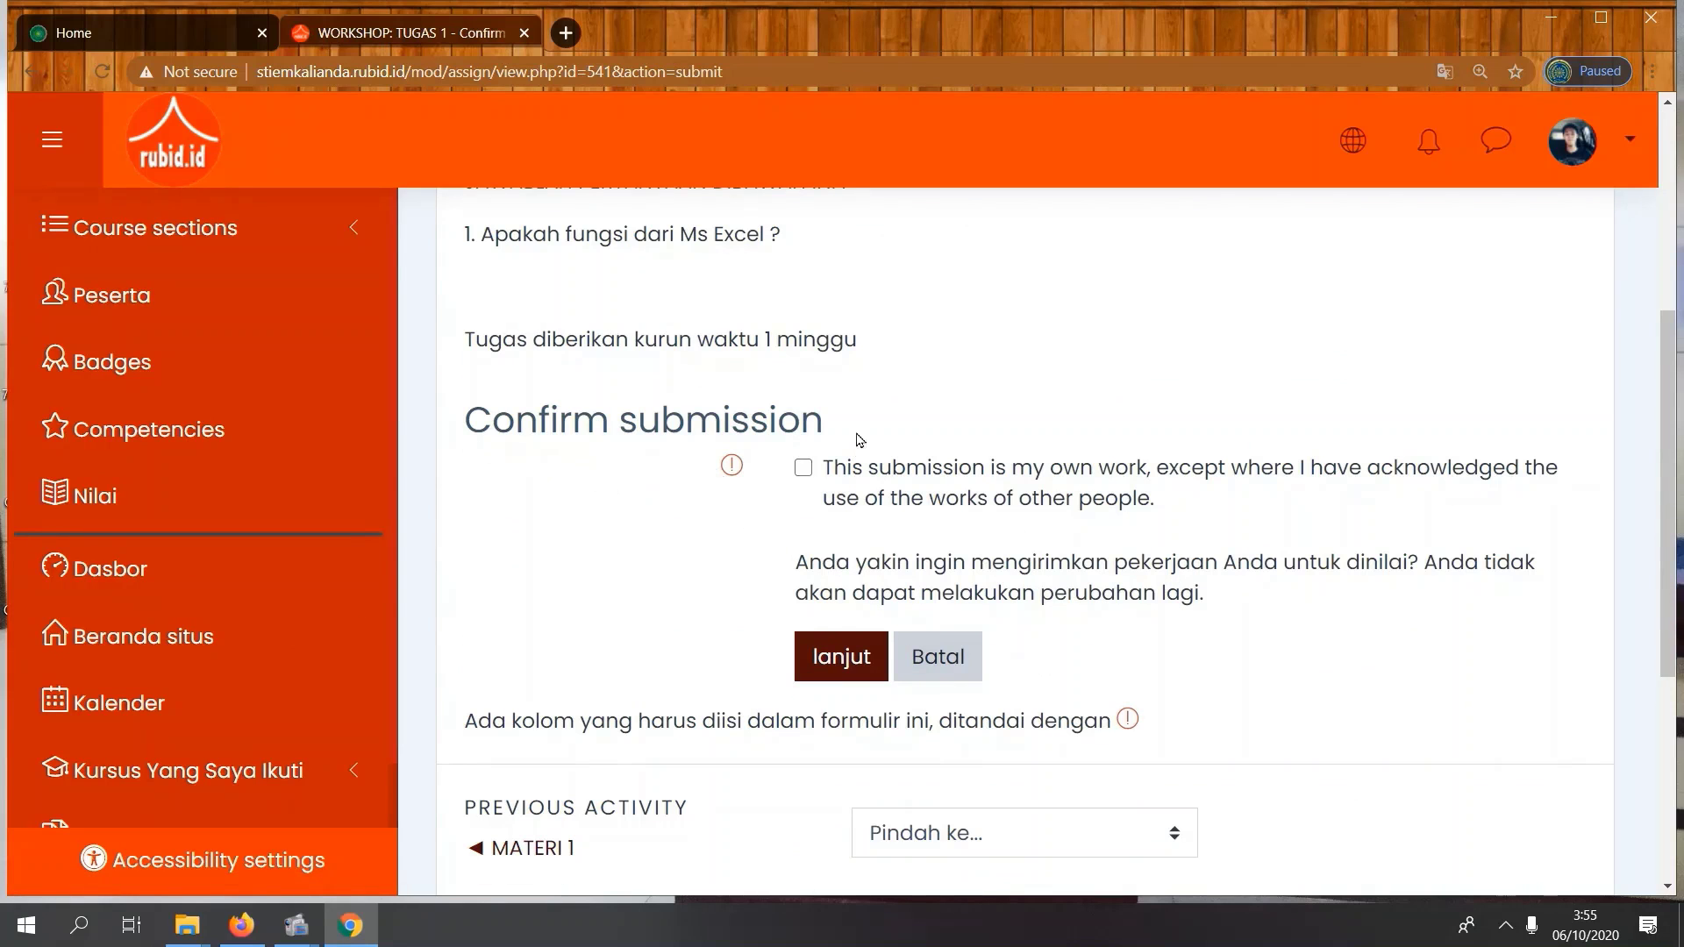
{"action": "left_click", "coordinate": [804, 469]}
{"action": "left_click", "coordinate": [845, 654]}
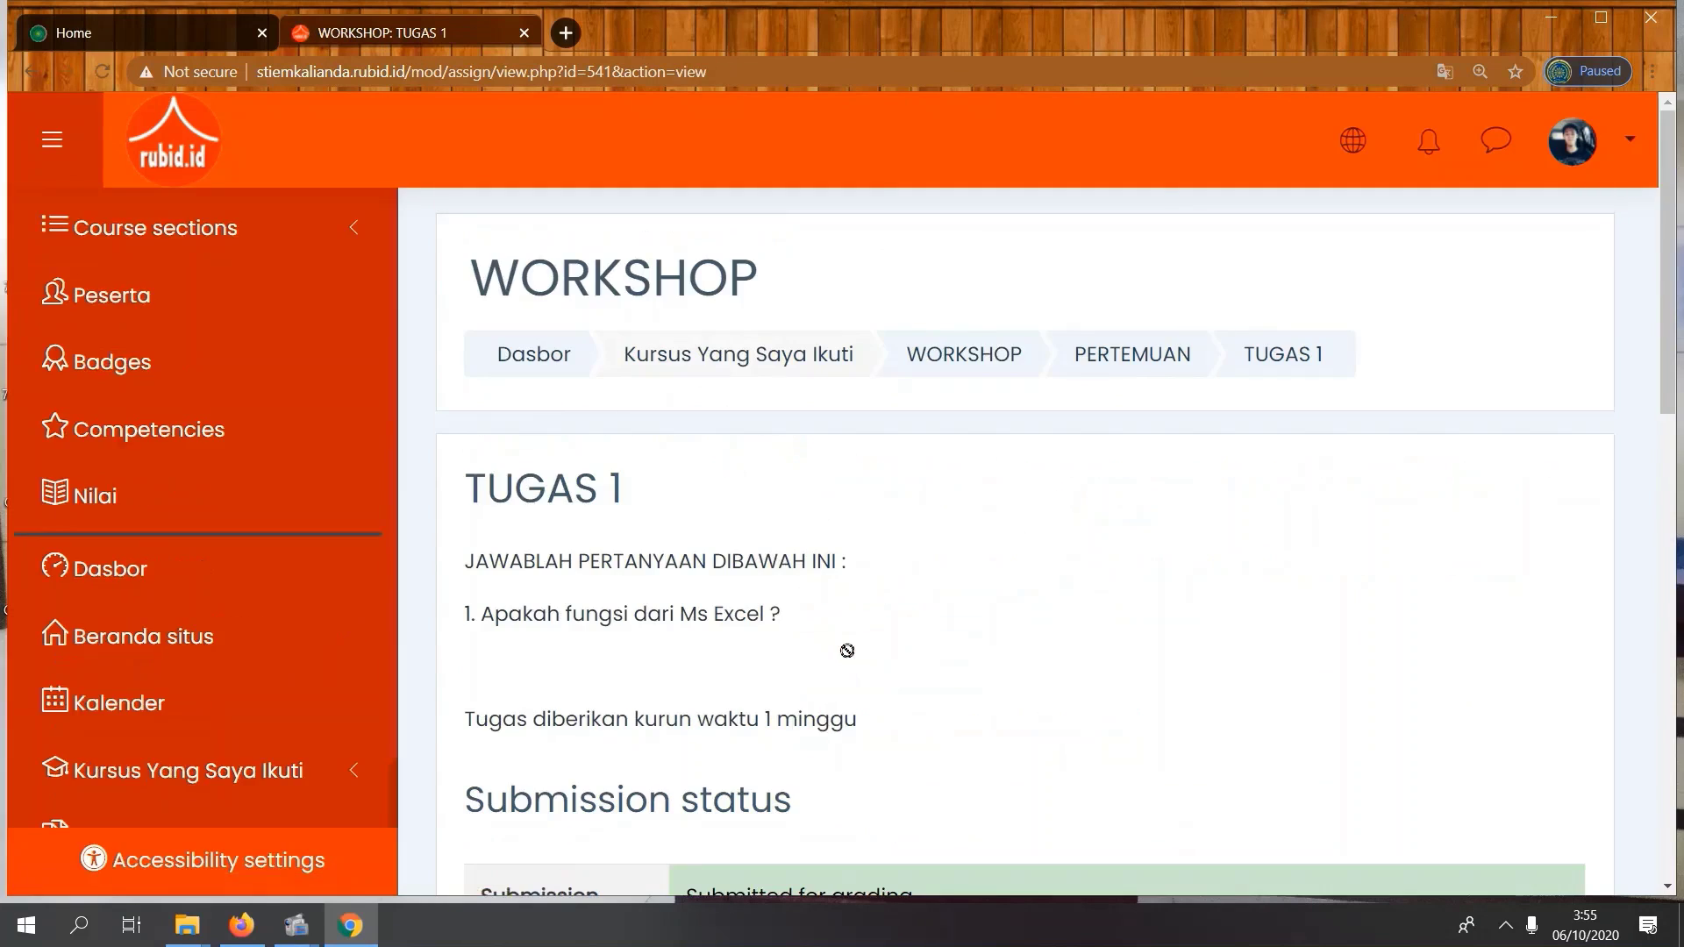
Examine the submission status, grading status, modification date and answer text of the submitted TUGAS 1
{"action": "scroll", "coordinate": [1009, 526], "scroll_direction": "down", "scroll_amount": 5}
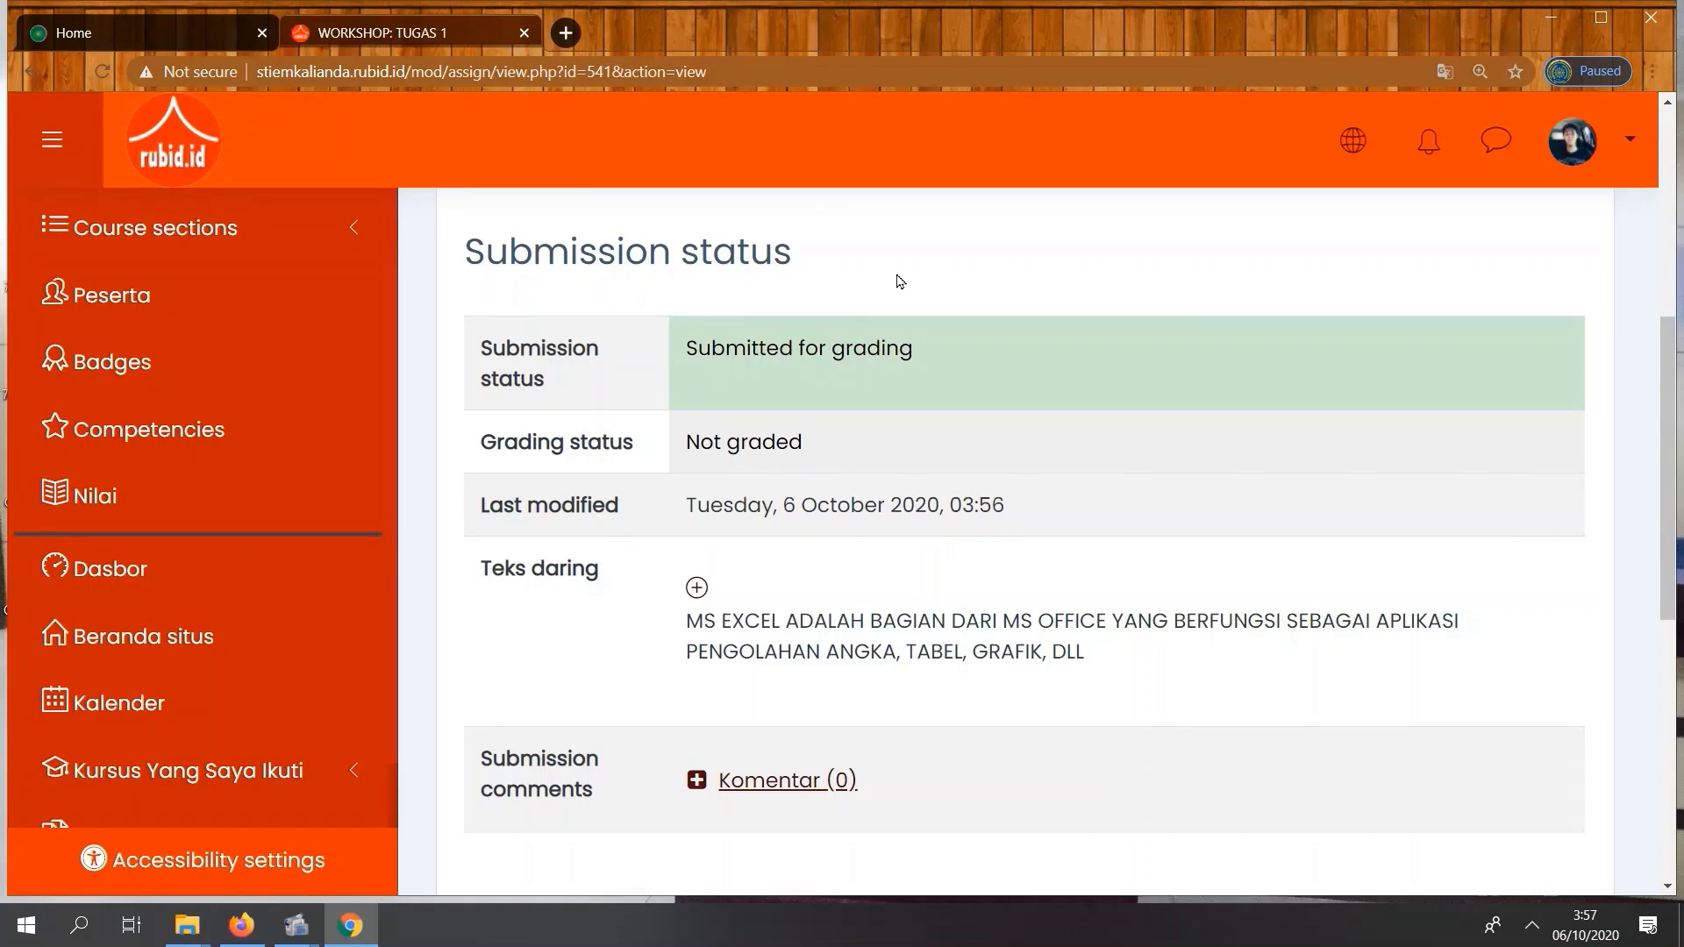
{"action": "scroll", "coordinate": [899, 281], "scroll_direction": "down", "scroll_amount": 1}
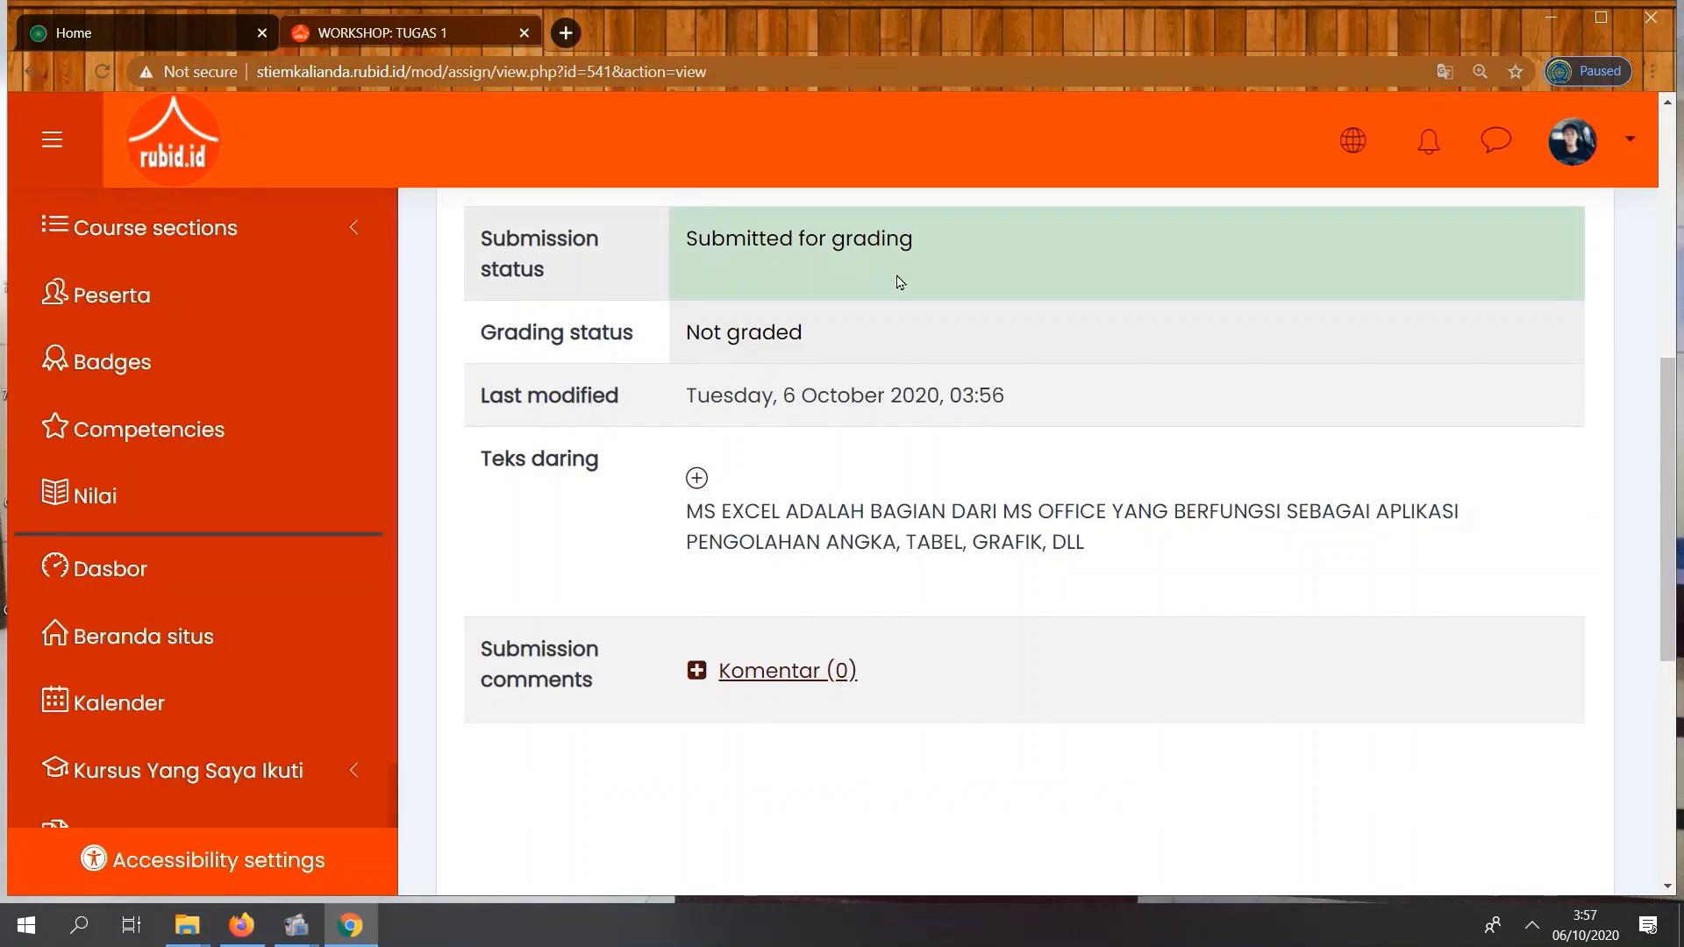
{"action": "scroll", "coordinate": [899, 282], "scroll_direction": "up", "scroll_amount": 1}
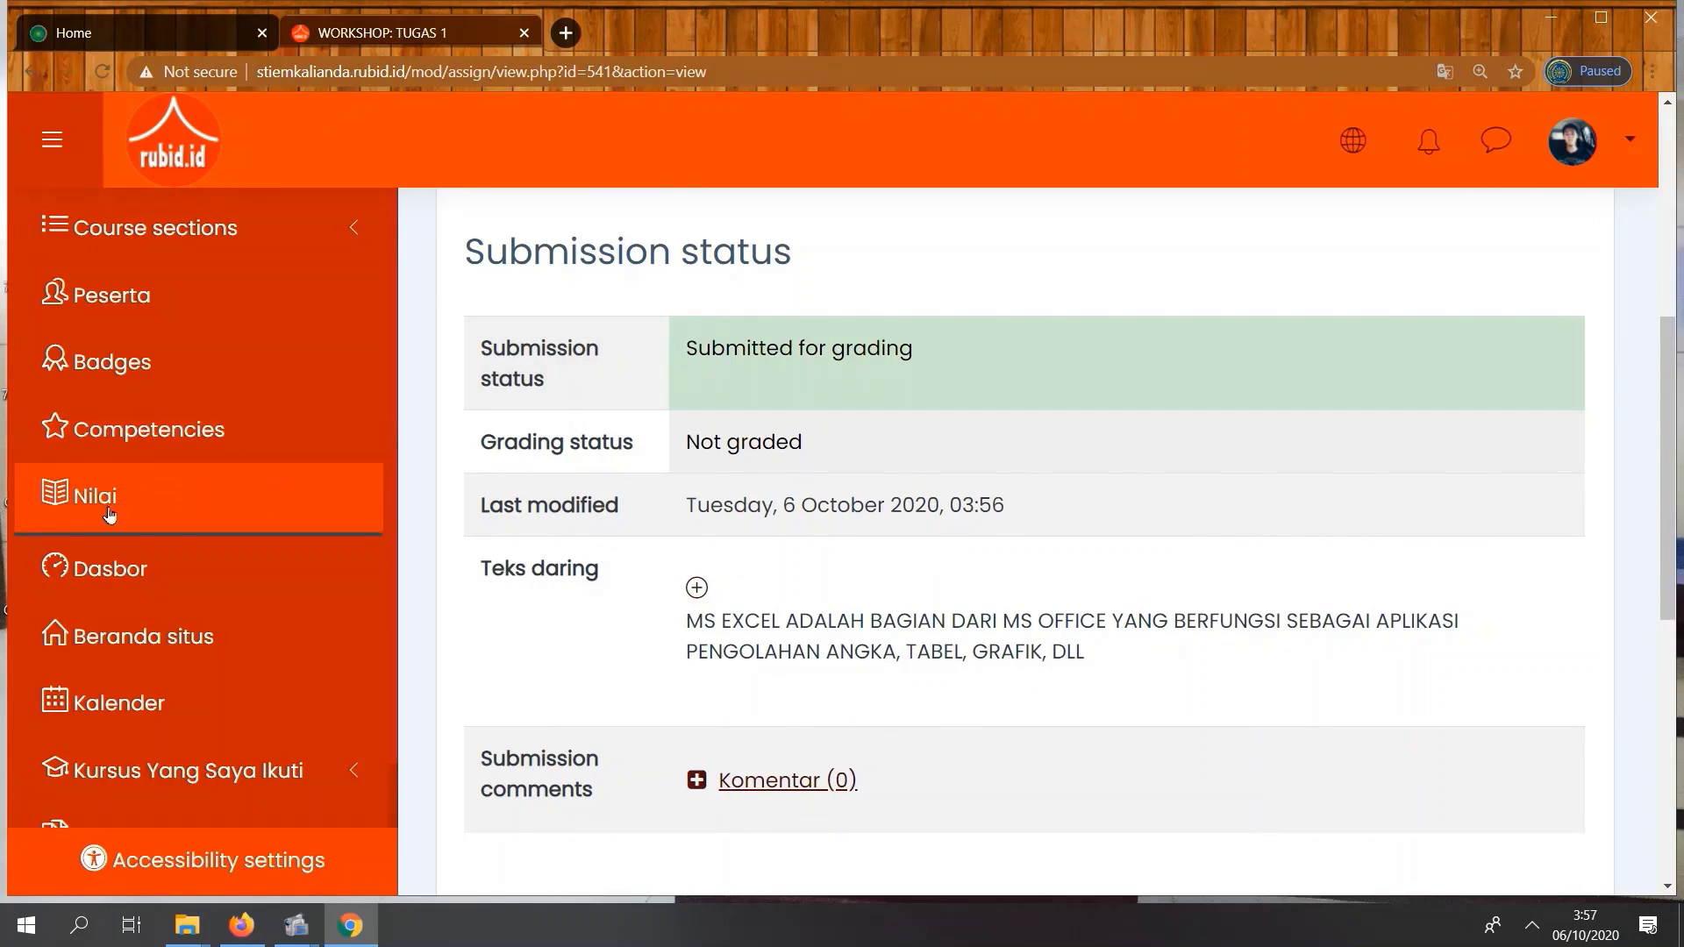
{"action": "scroll", "coordinate": [685, 479], "scroll_direction": "down", "scroll_amount": 3}
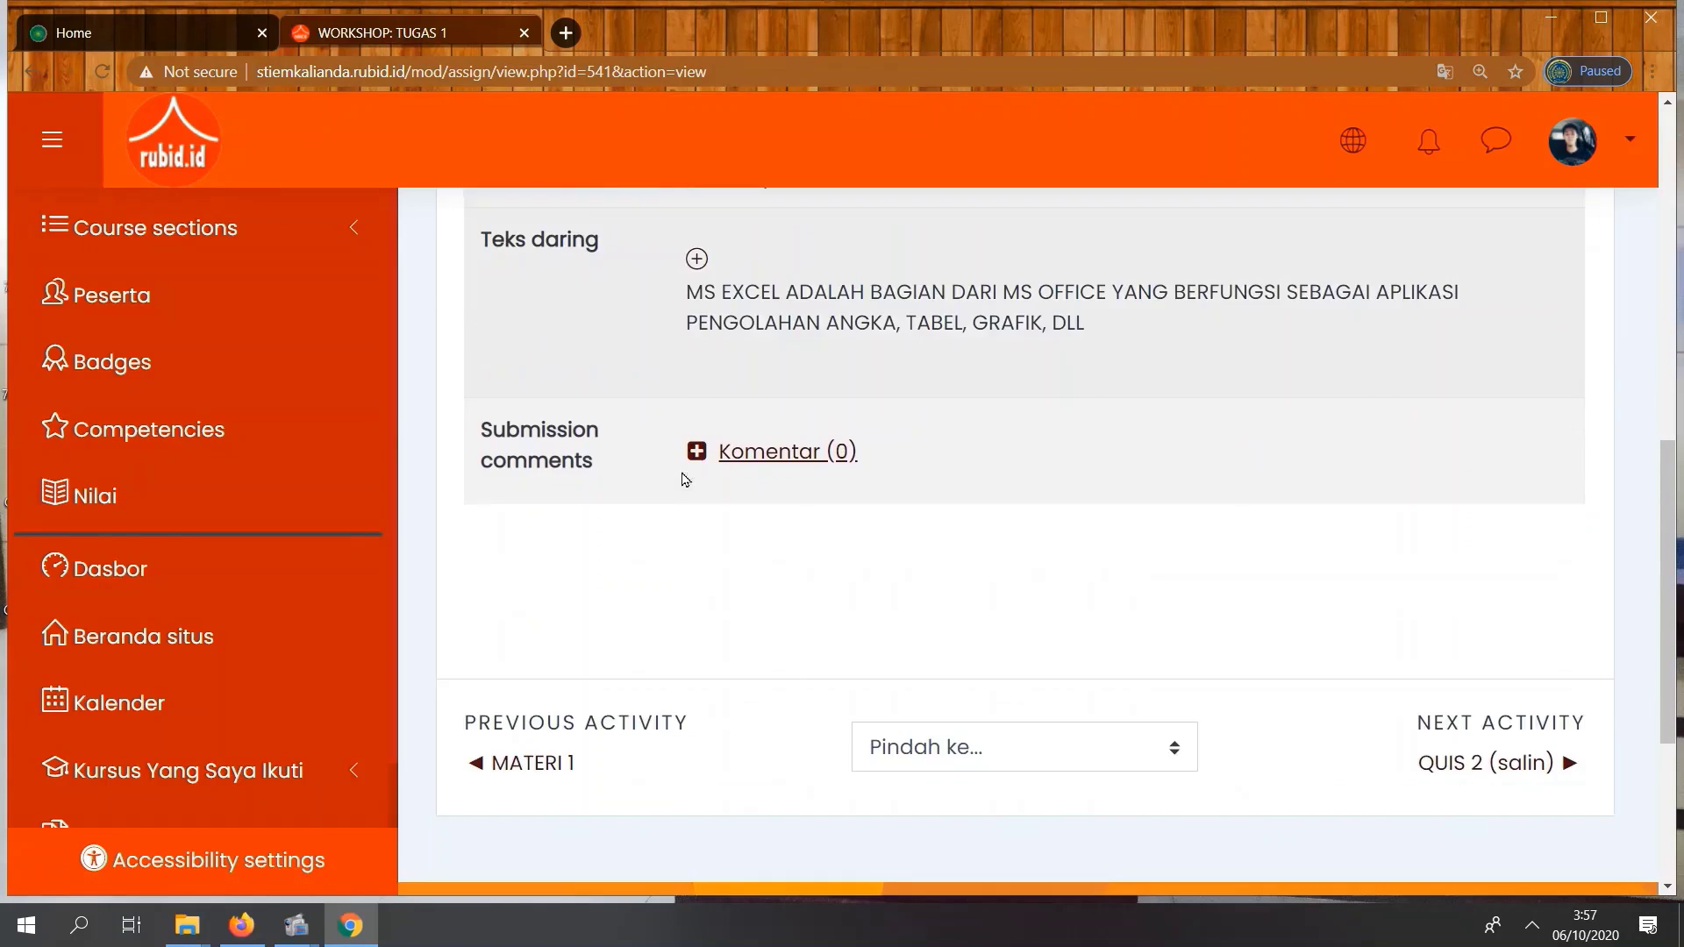
{"action": "scroll", "coordinate": [1068, 420], "scroll_direction": "up", "scroll_amount": 1}
{"action": "scroll", "coordinate": [1069, 419], "scroll_direction": "up", "scroll_amount": 1}
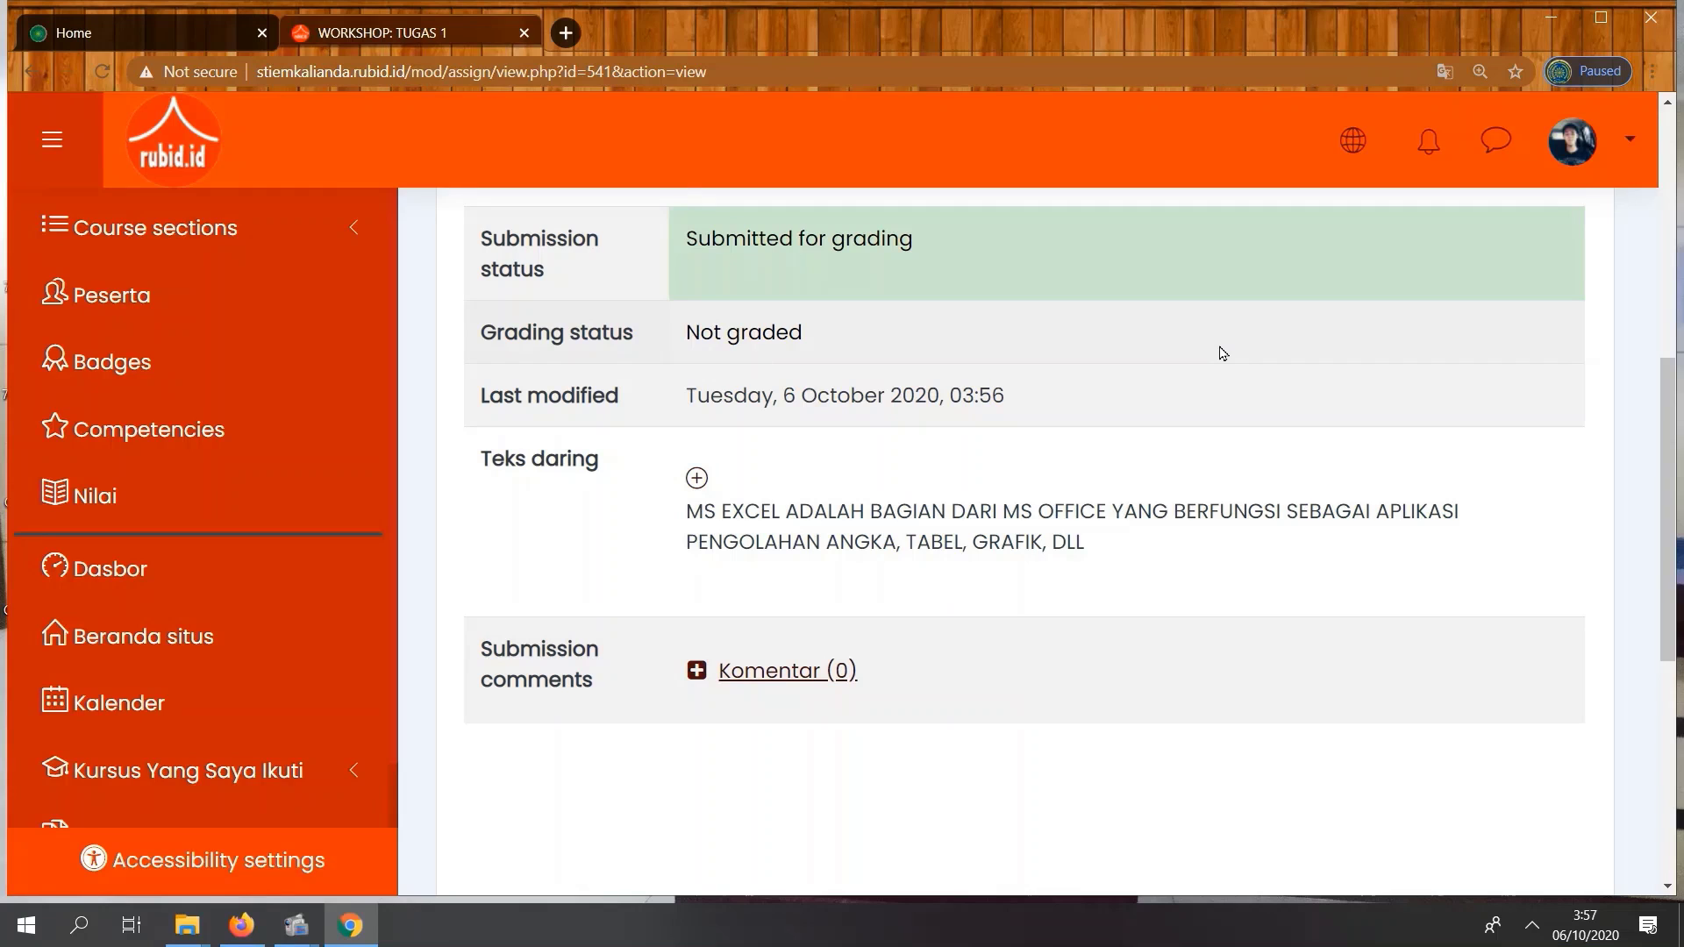
{"action": "scroll", "coordinate": [1223, 355], "scroll_direction": "down", "scroll_amount": 4}
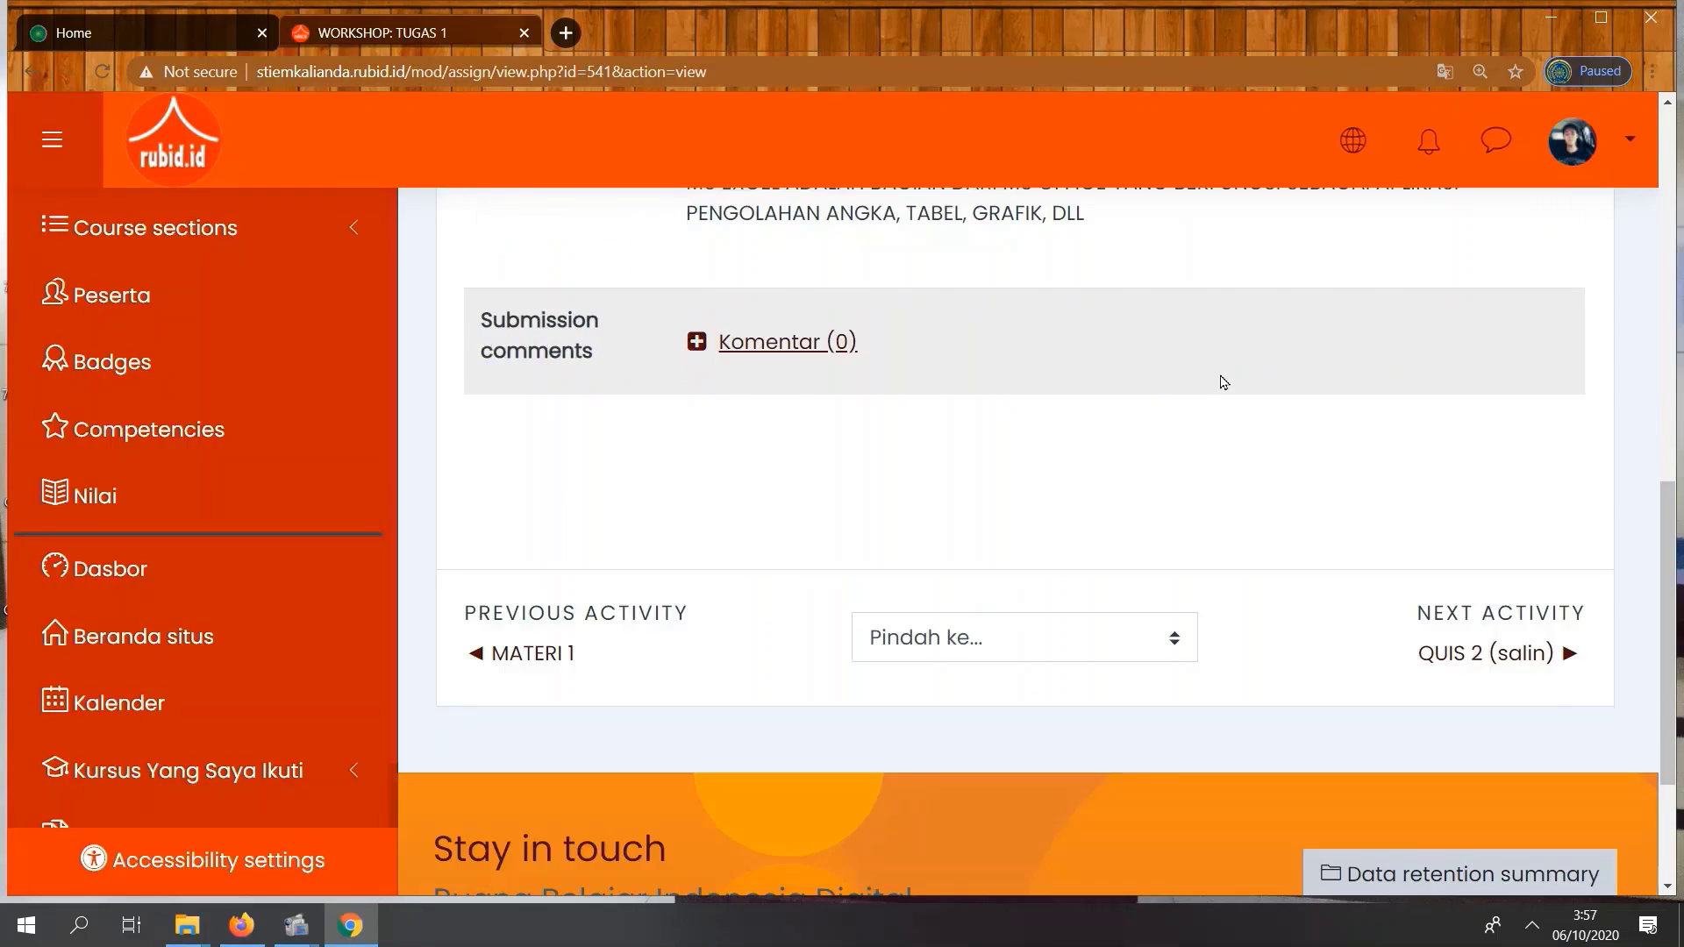
{"action": "scroll", "coordinate": [1224, 369], "scroll_direction": "up", "scroll_amount": 3}
Go to the PERTEMUAN section of the course, open QUIS 1 and start a timed attempt
{"action": "left_click", "coordinate": [352, 229]}
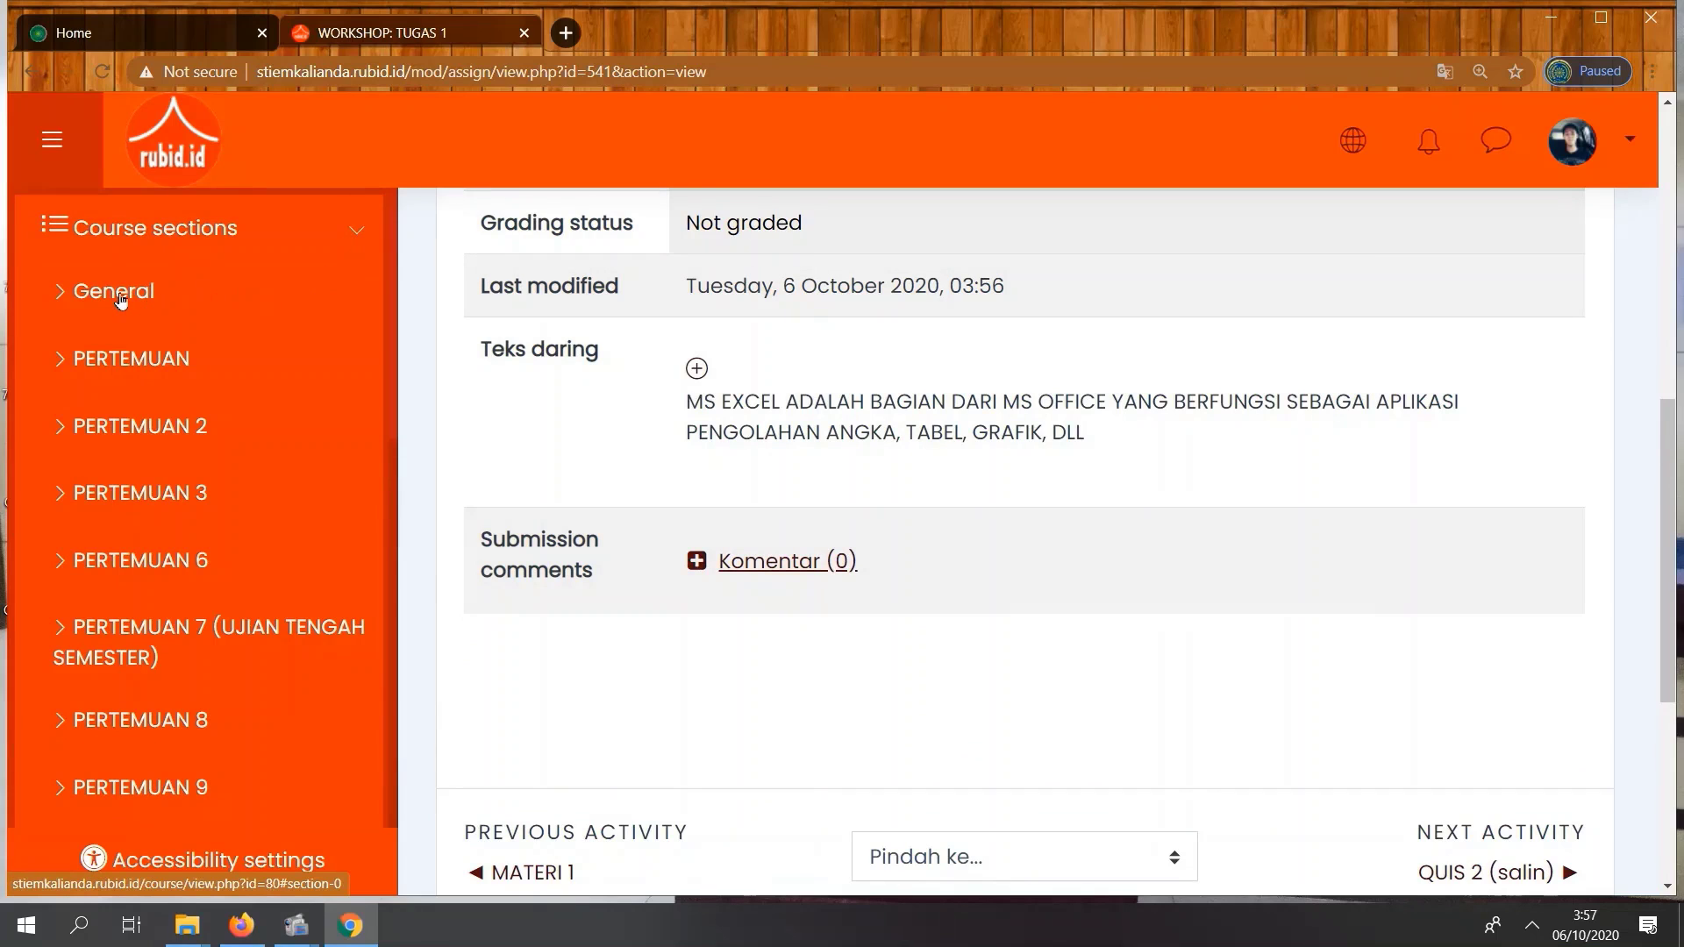
{"action": "left_click", "coordinate": [113, 360]}
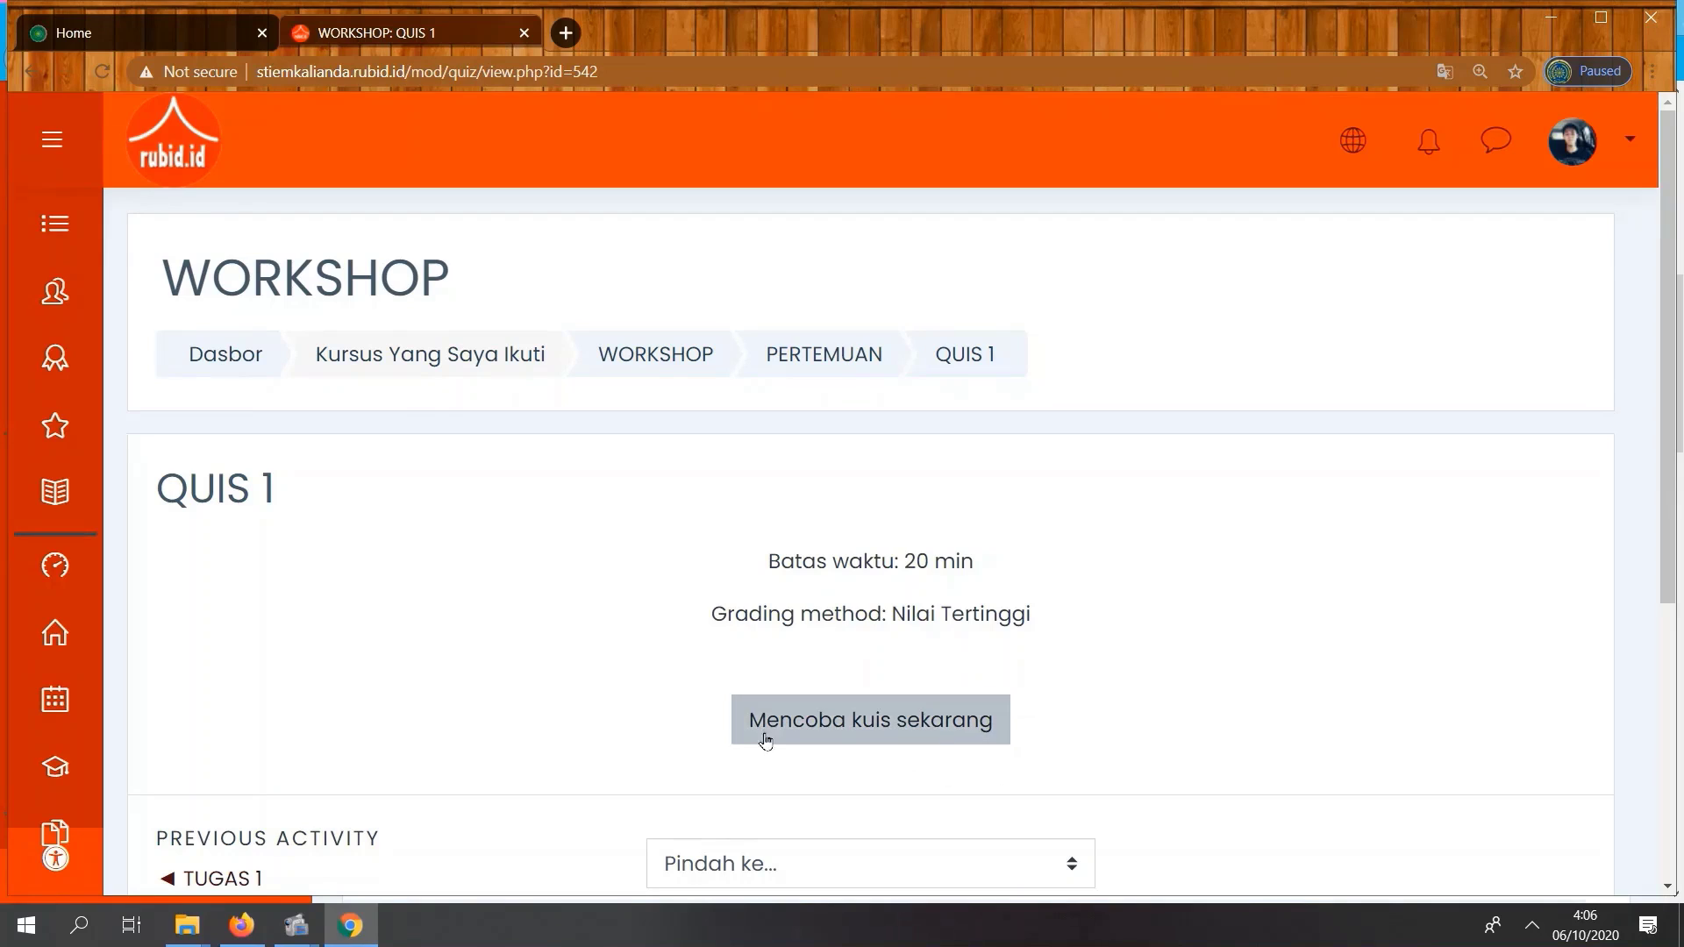
{"action": "left_click", "coordinate": [861, 729]}
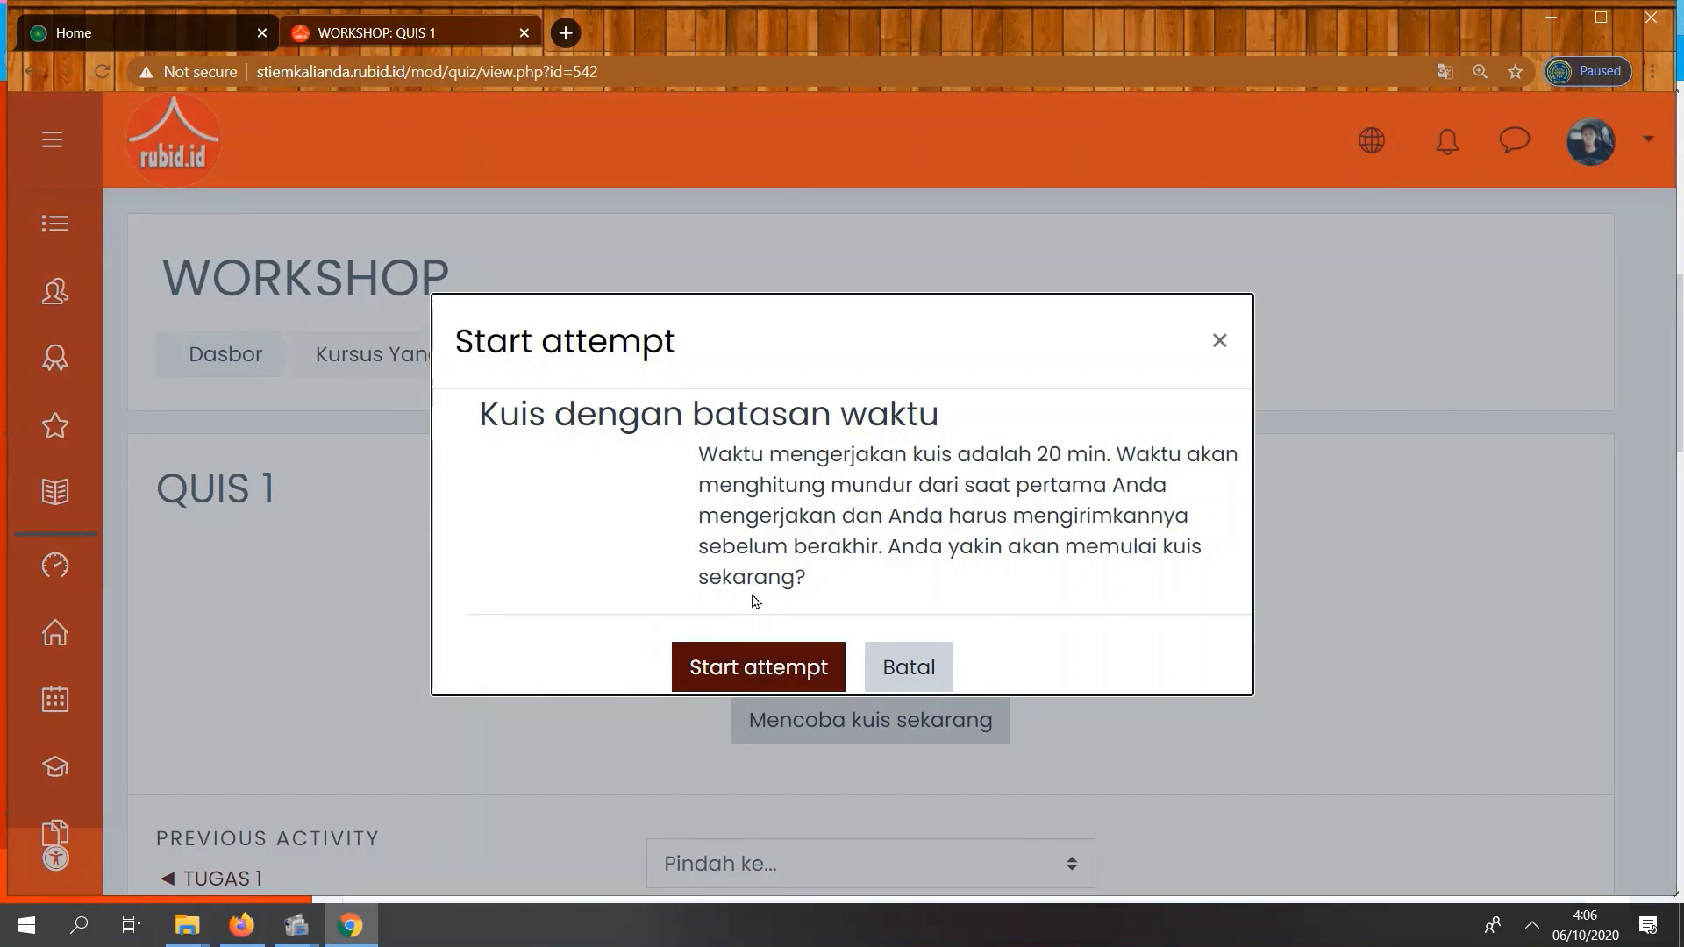
{"action": "left_click", "coordinate": [766, 679]}
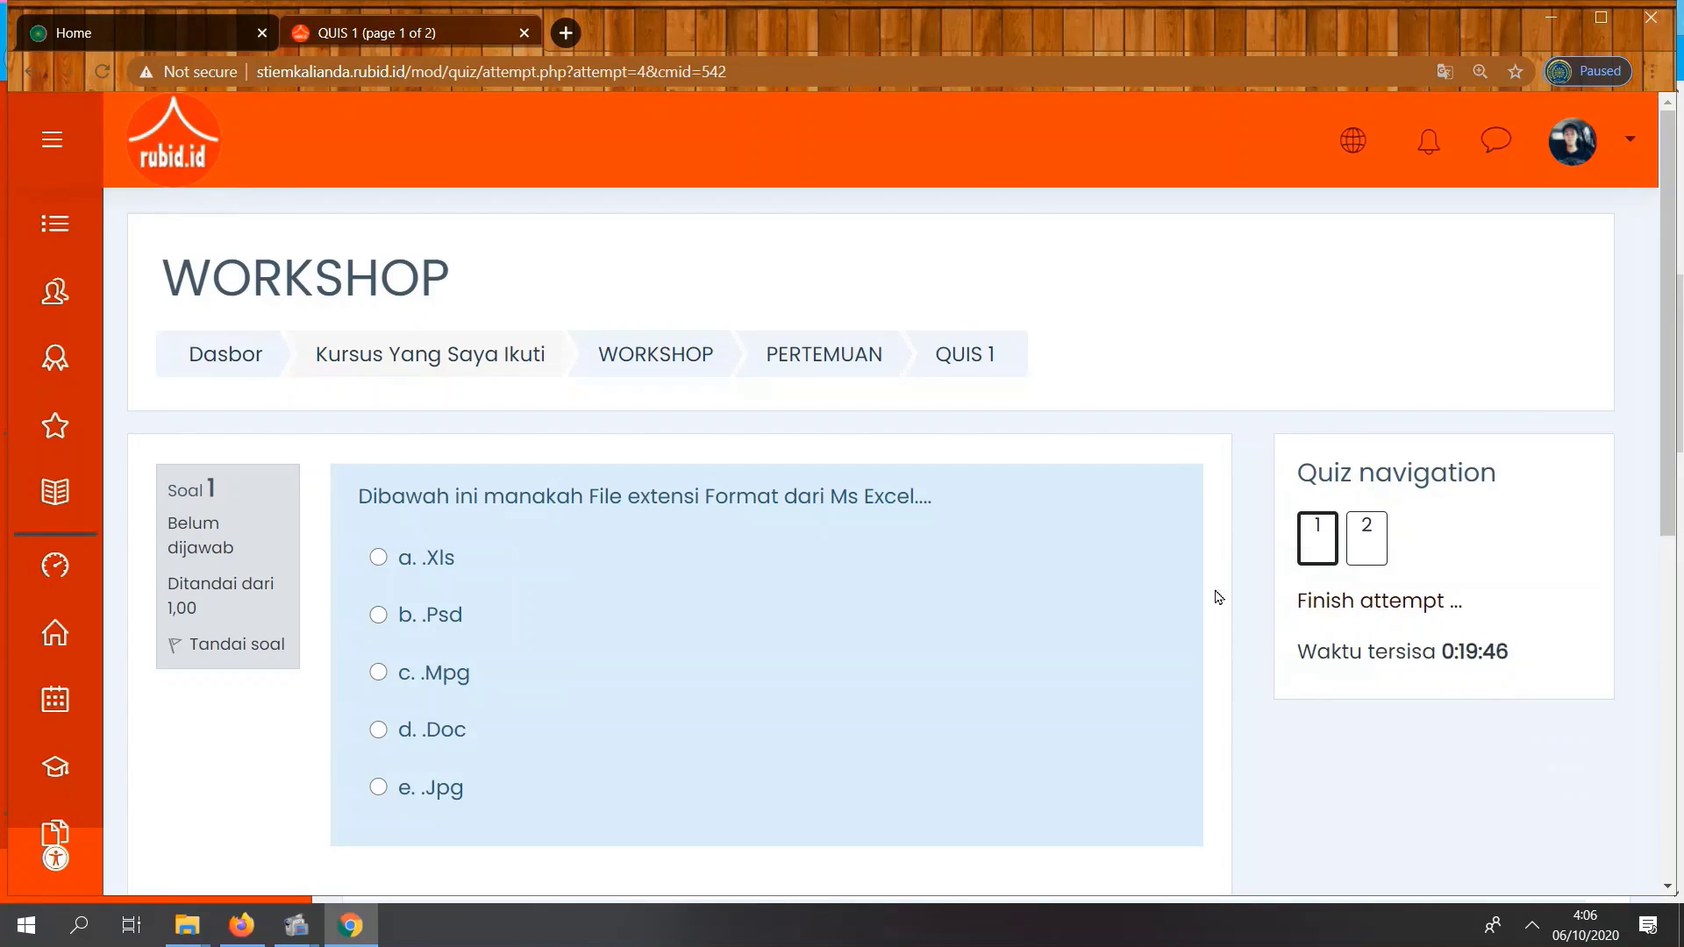
Answer QUIS 1 question 1 on the Ms Excel file extension with "a. .Xls" and proceed to question 2
{"action": "scroll", "coordinate": [768, 602], "scroll_direction": "down", "scroll_amount": 1}
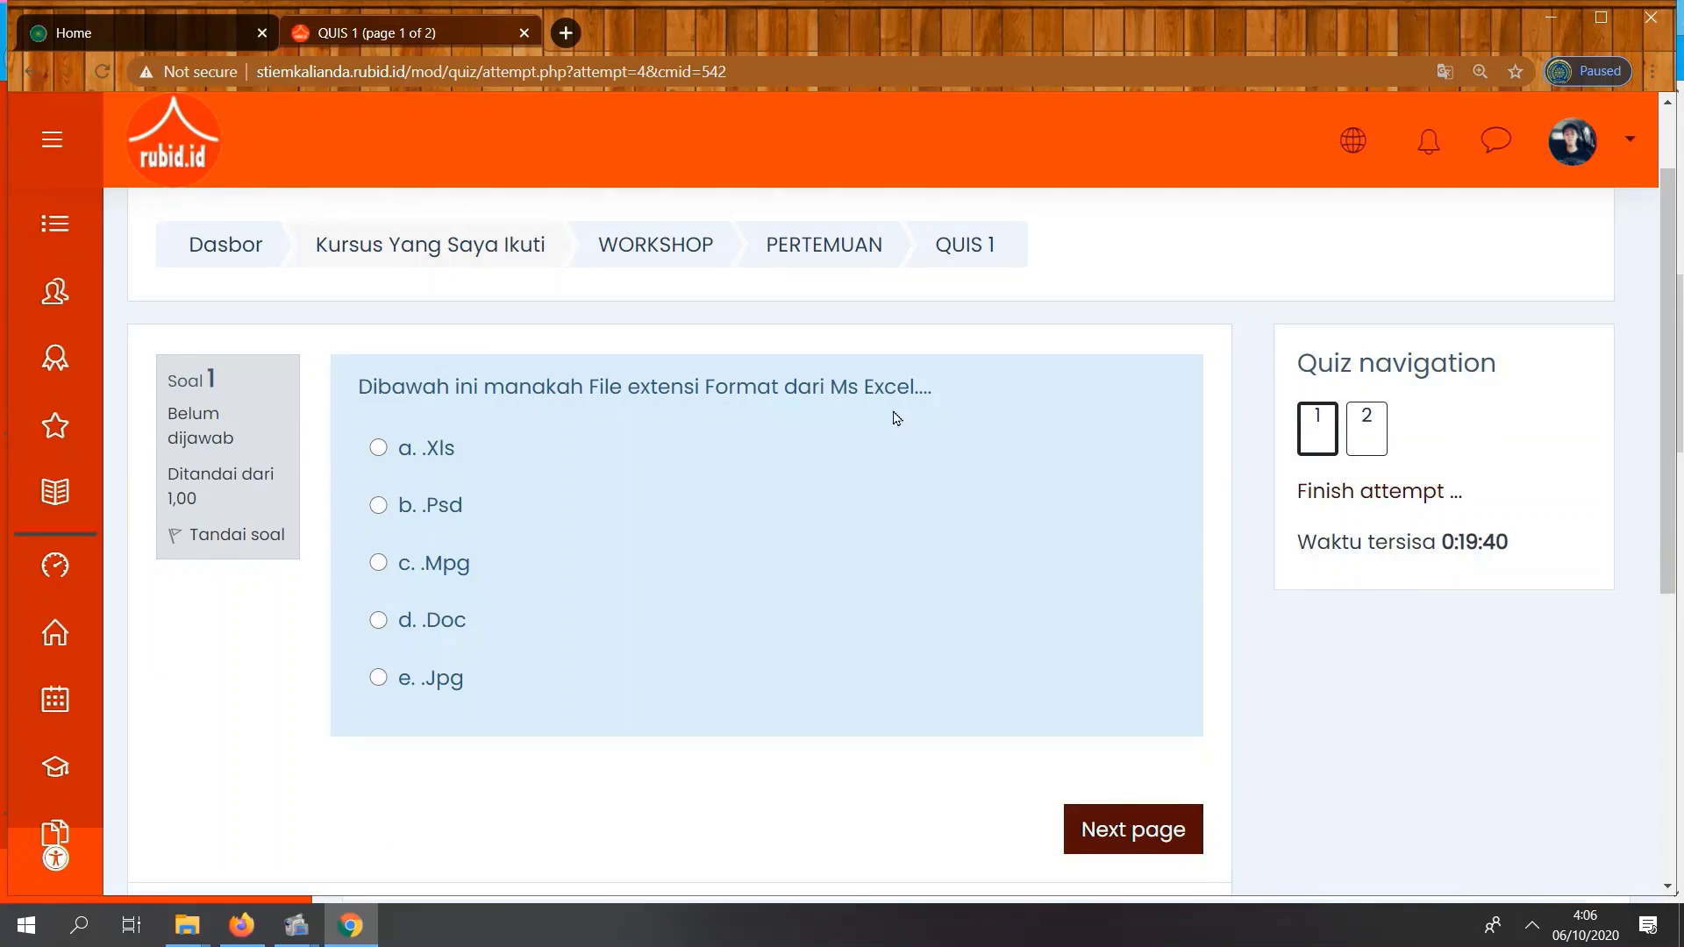
{"action": "left_click", "coordinate": [378, 449]}
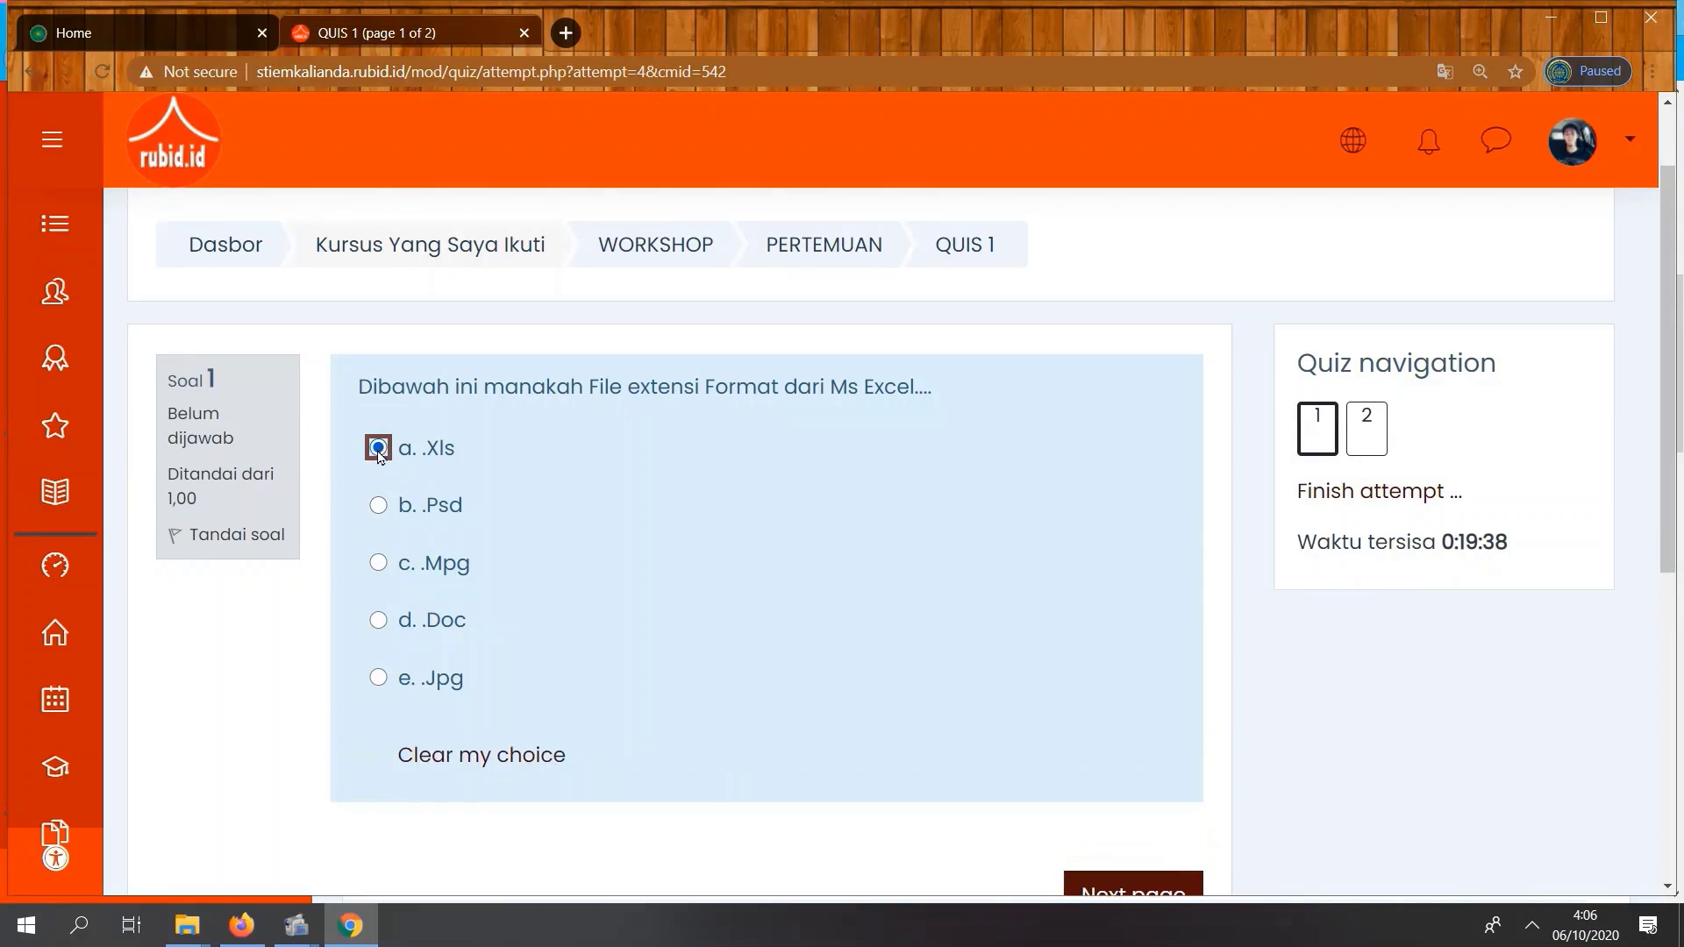
{"action": "scroll", "coordinate": [1149, 772], "scroll_direction": "down", "scroll_amount": 1}
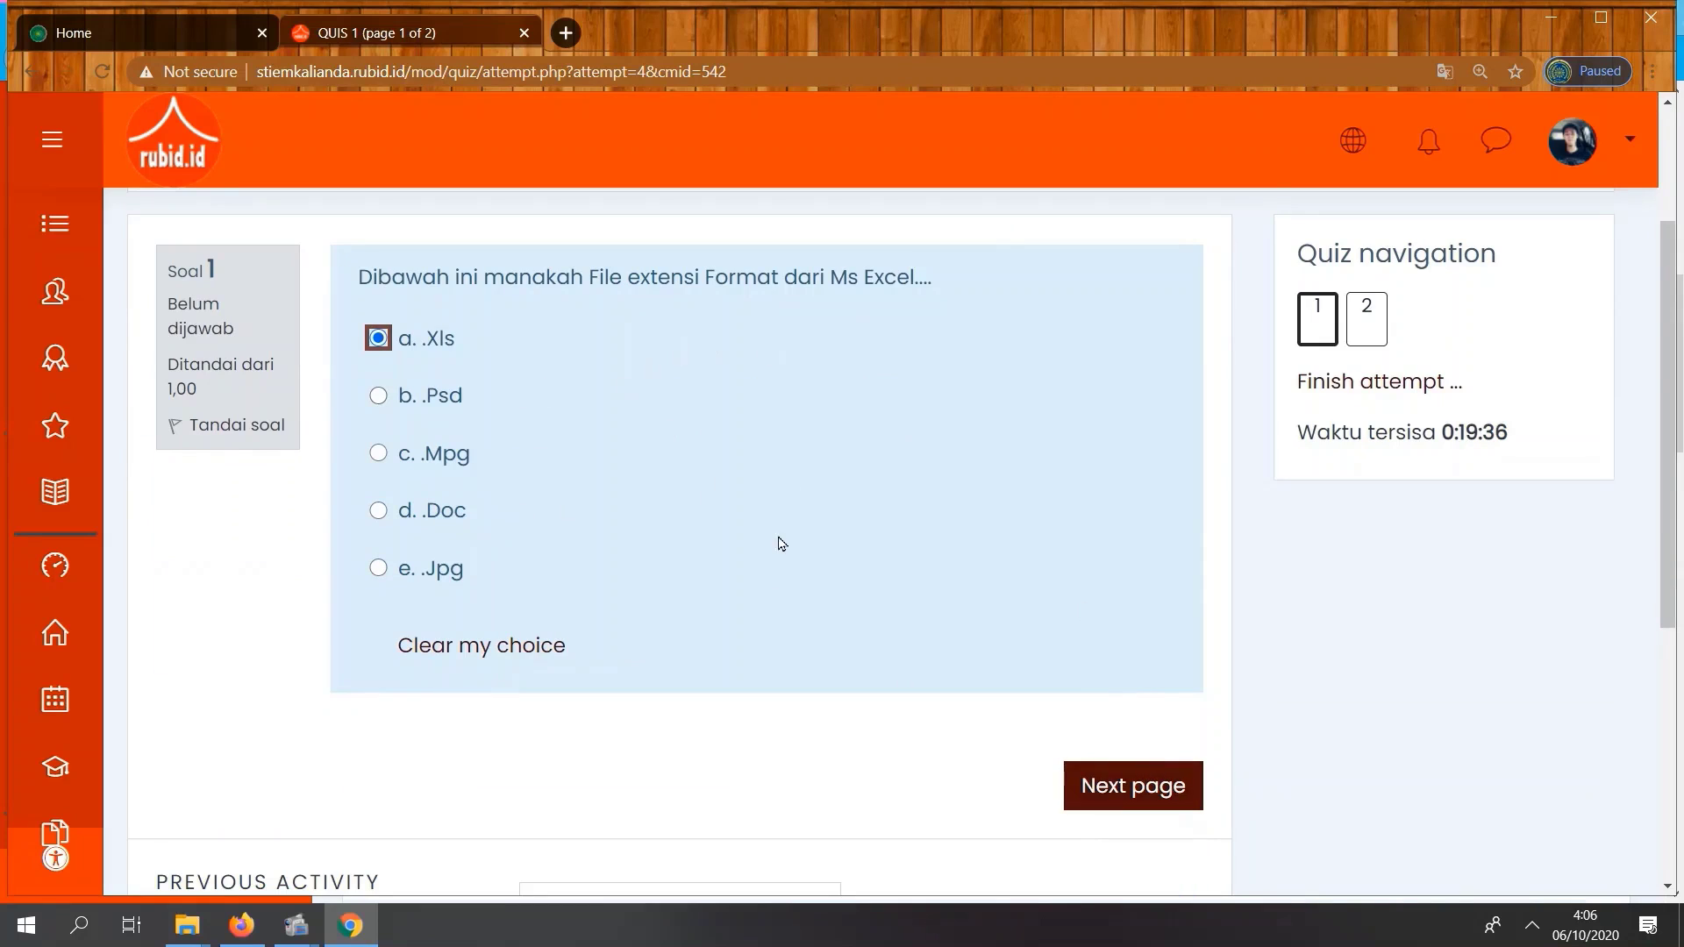
{"action": "left_click", "coordinate": [1143, 782]}
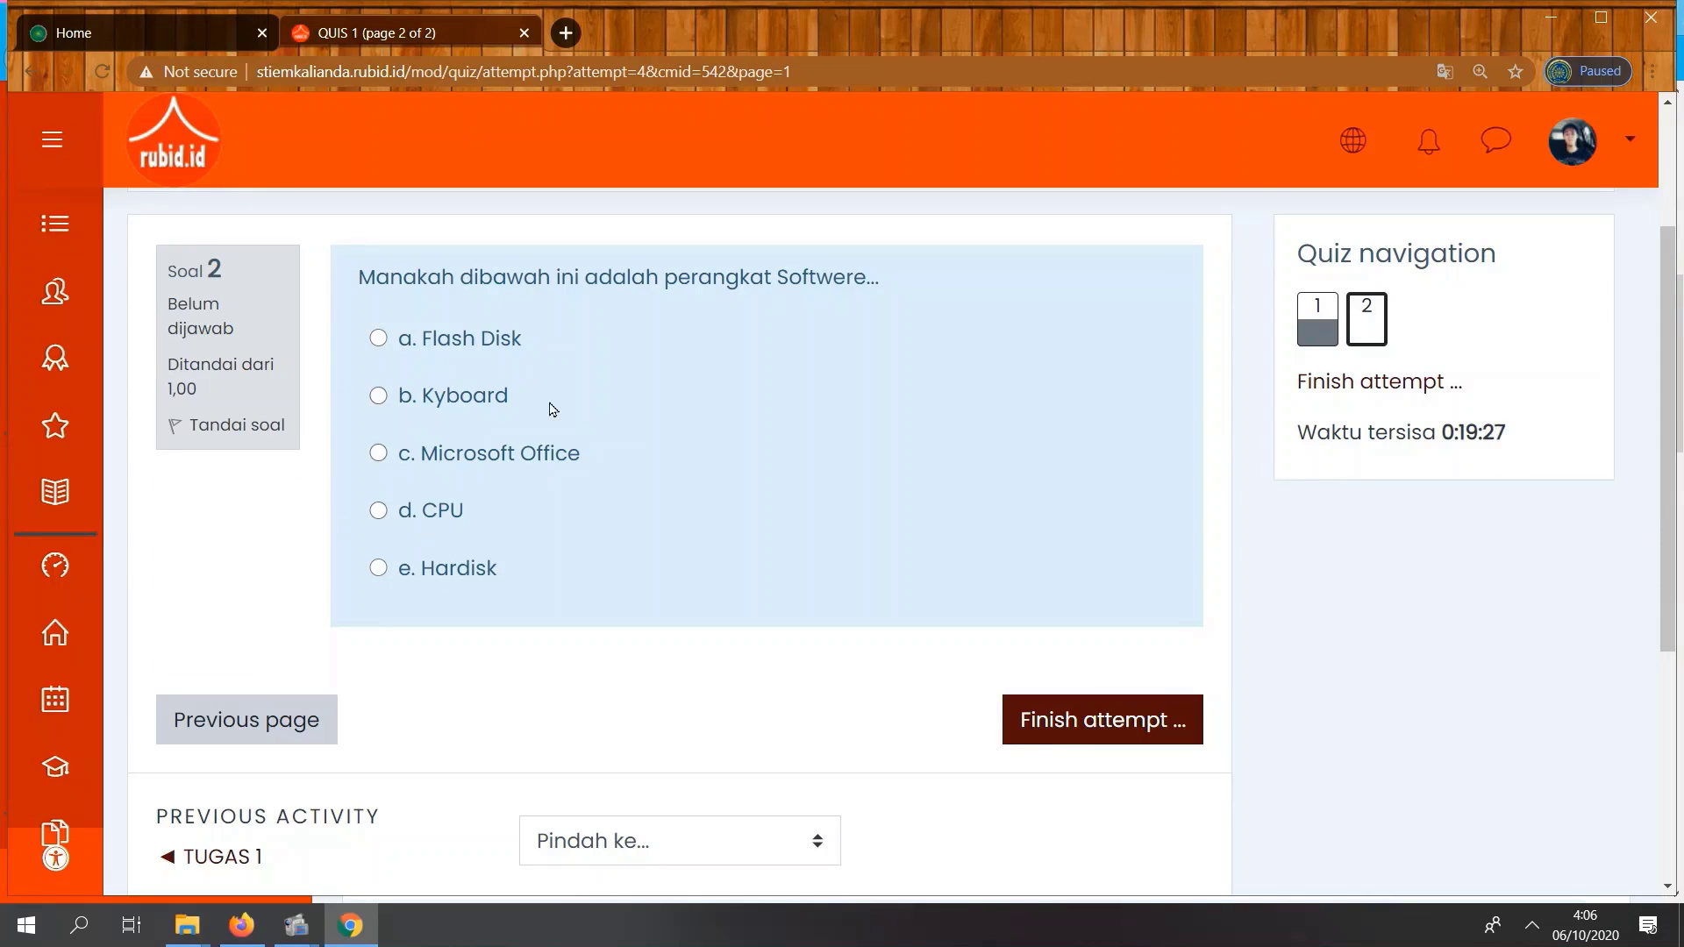
Answer QUIS 1 question 2 on software with "c. Microsoft Office", then finish the attempt and submit all answers
{"action": "left_click", "coordinate": [378, 453]}
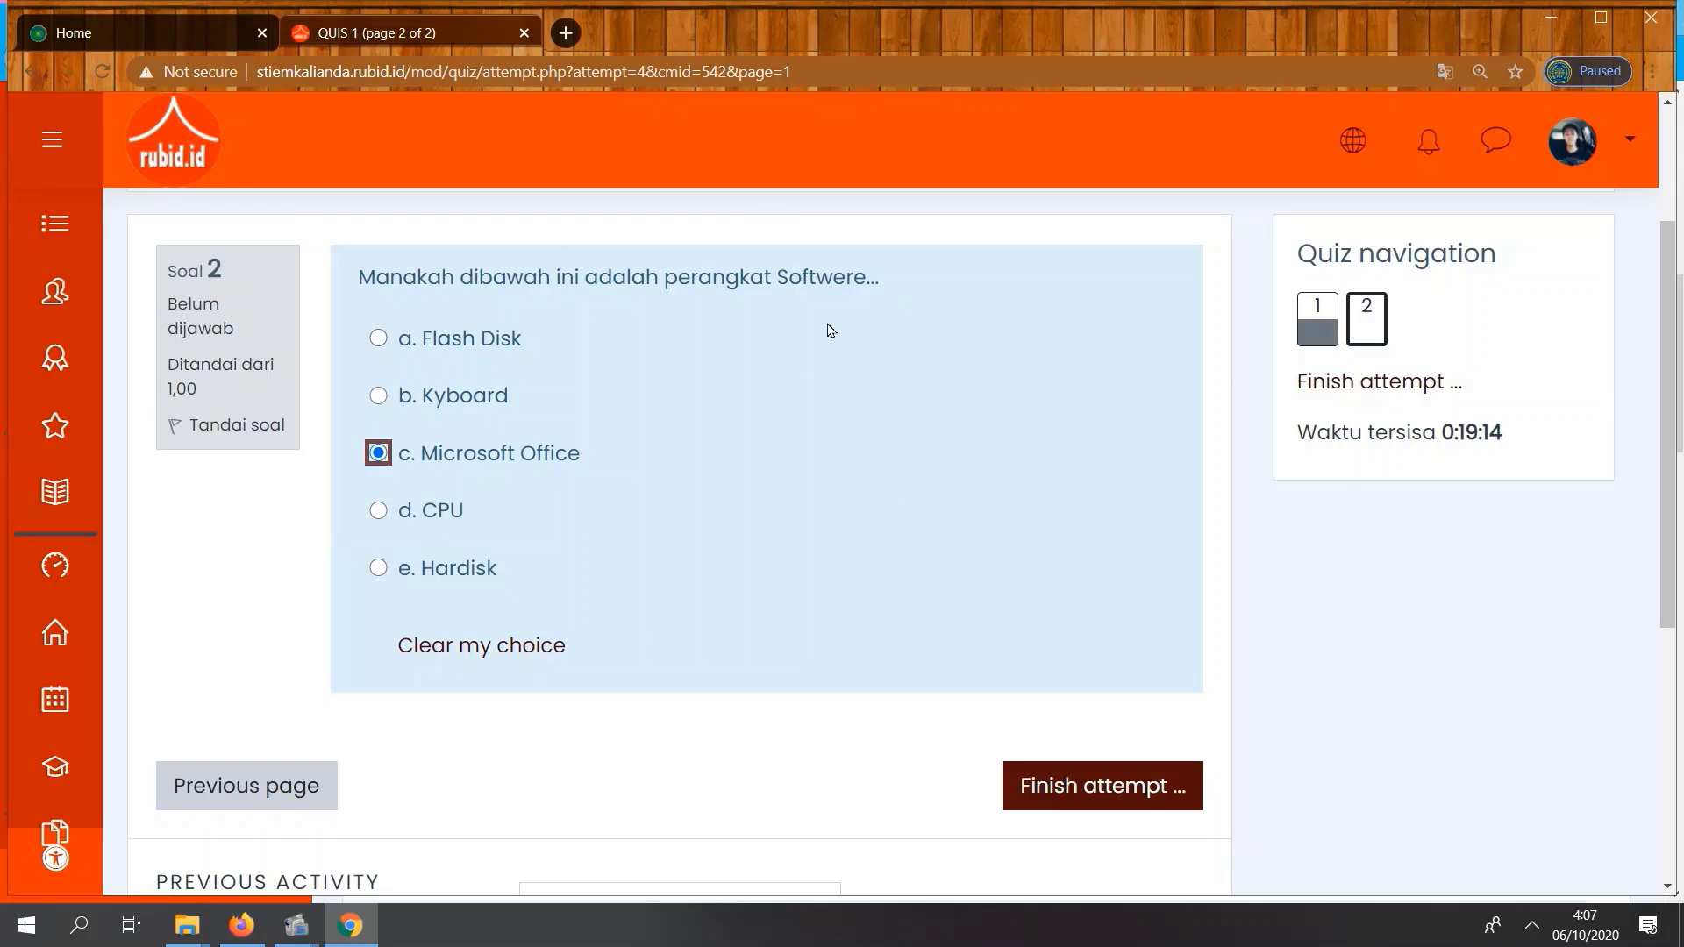
{"action": "left_click", "coordinate": [1046, 790]}
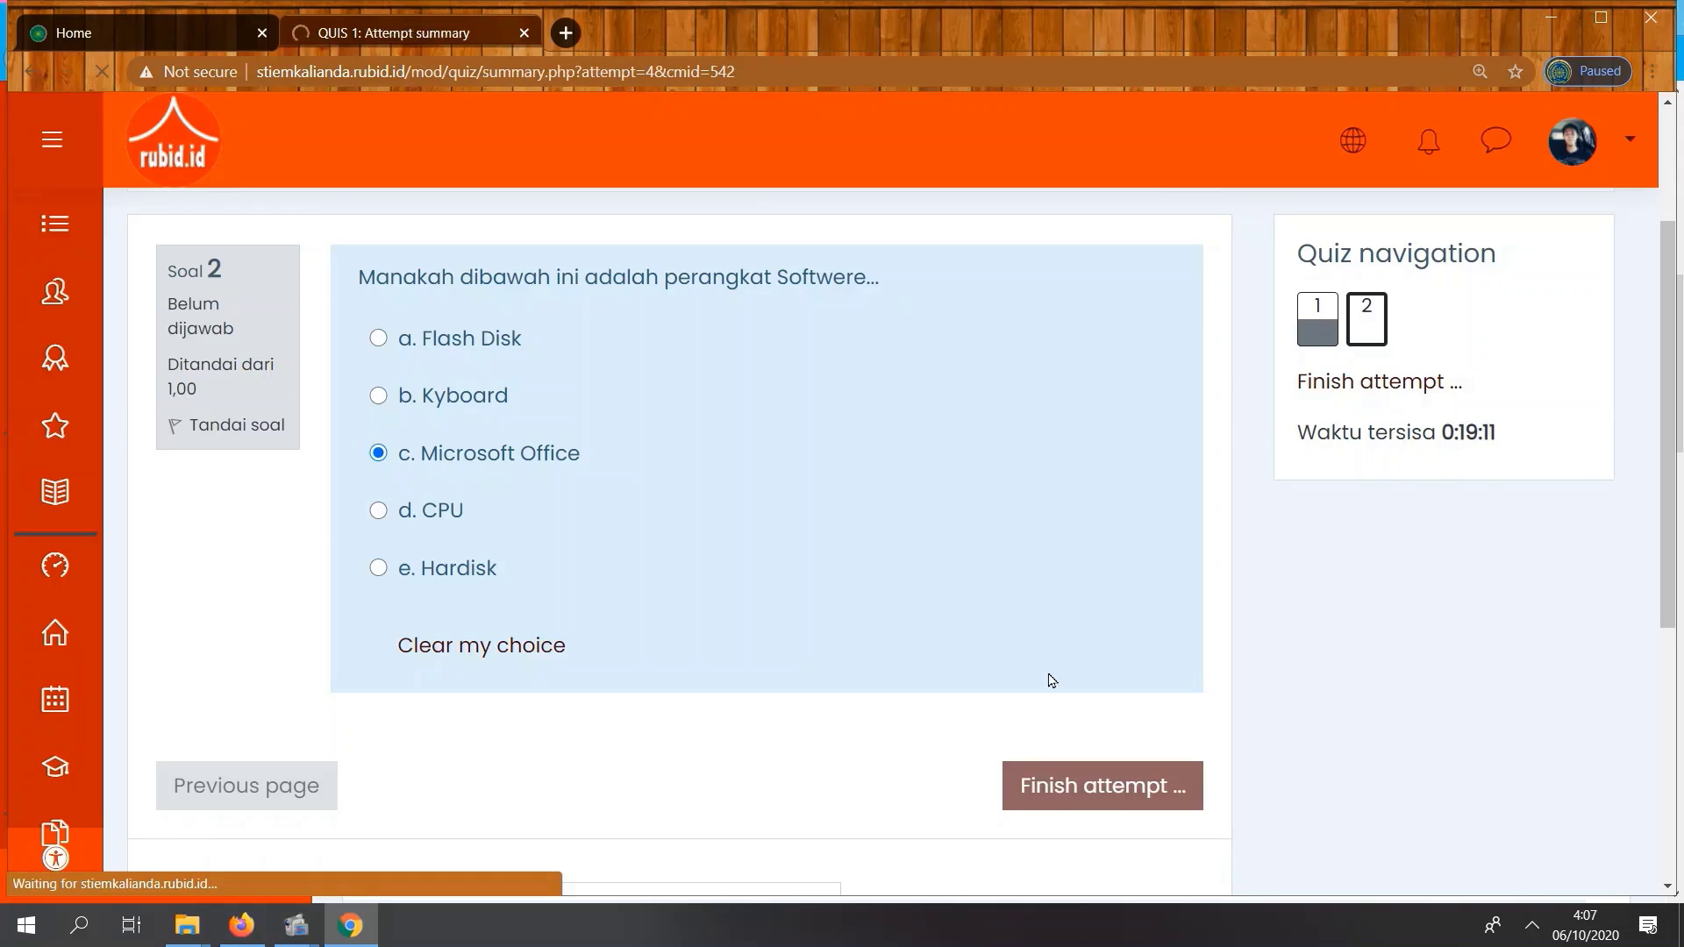
{"action": "scroll", "coordinate": [1050, 660], "scroll_direction": "down", "scroll_amount": 2}
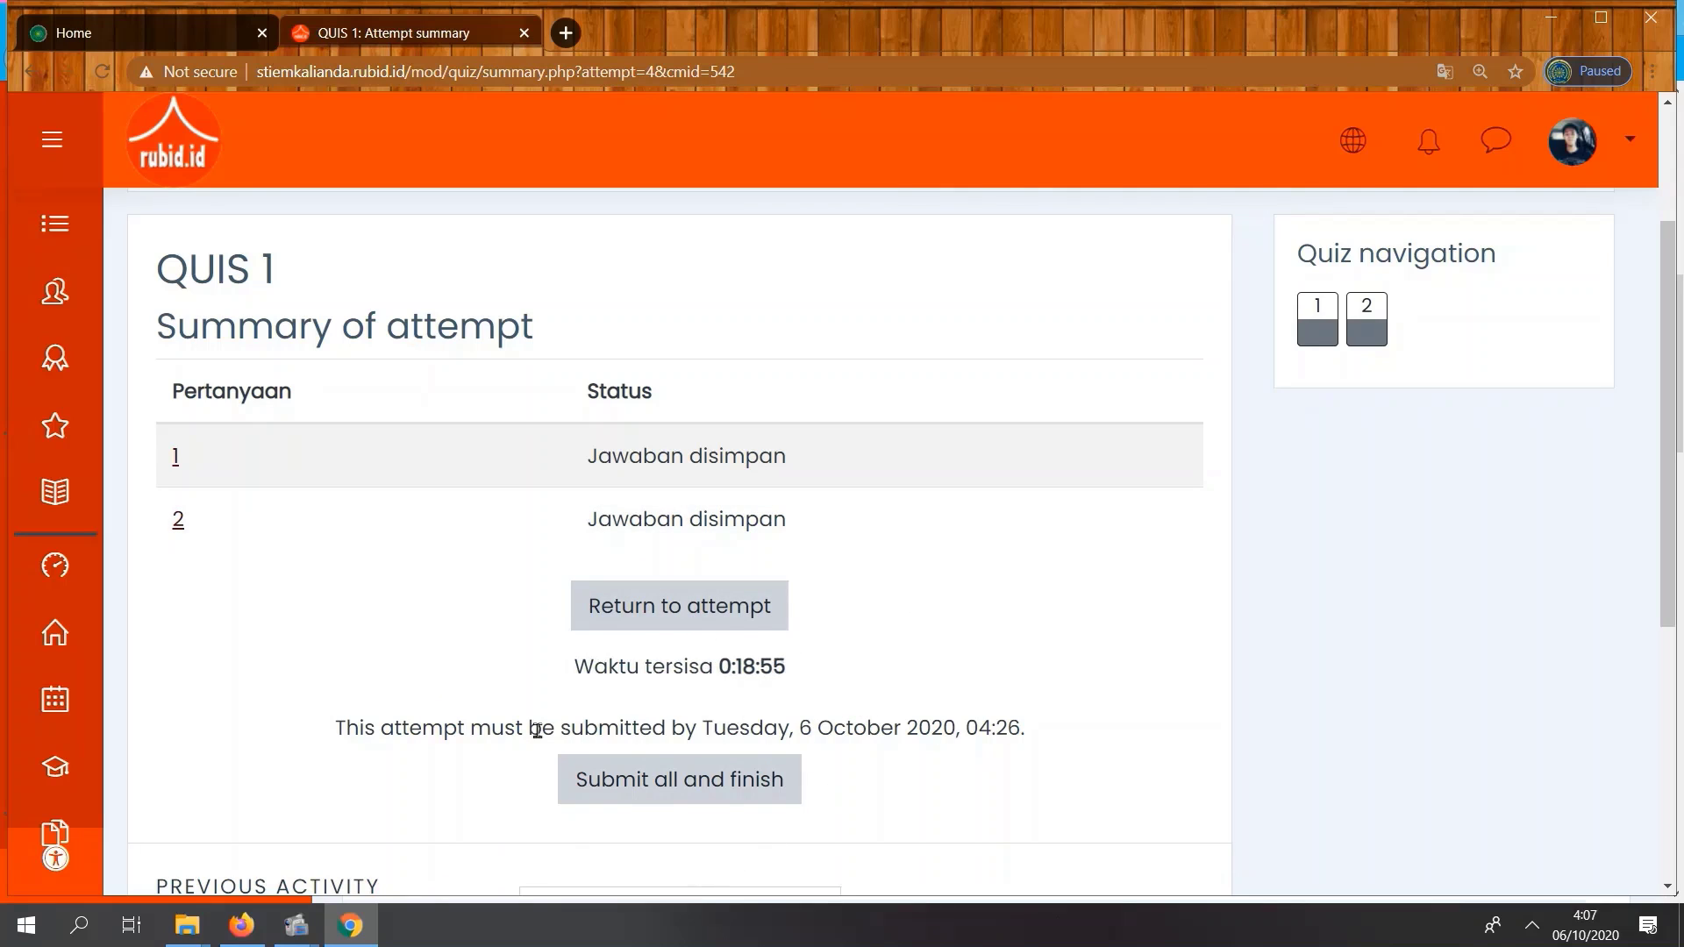
{"action": "left_click", "coordinate": [745, 792]}
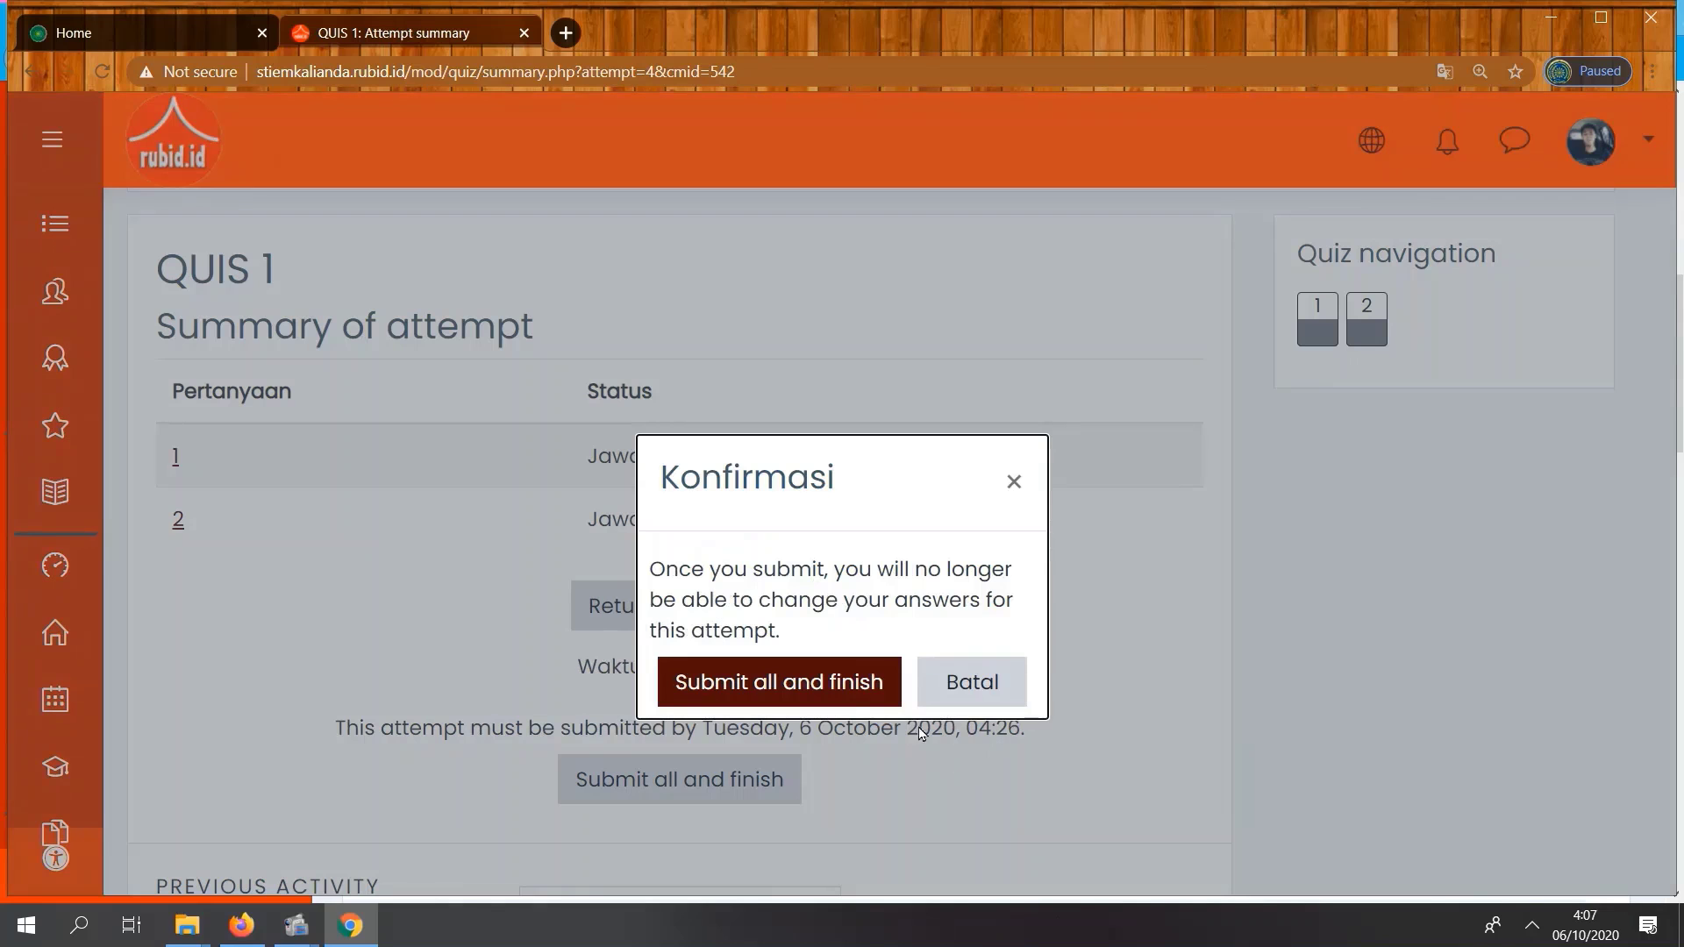
{"action": "left_click", "coordinate": [806, 691]}
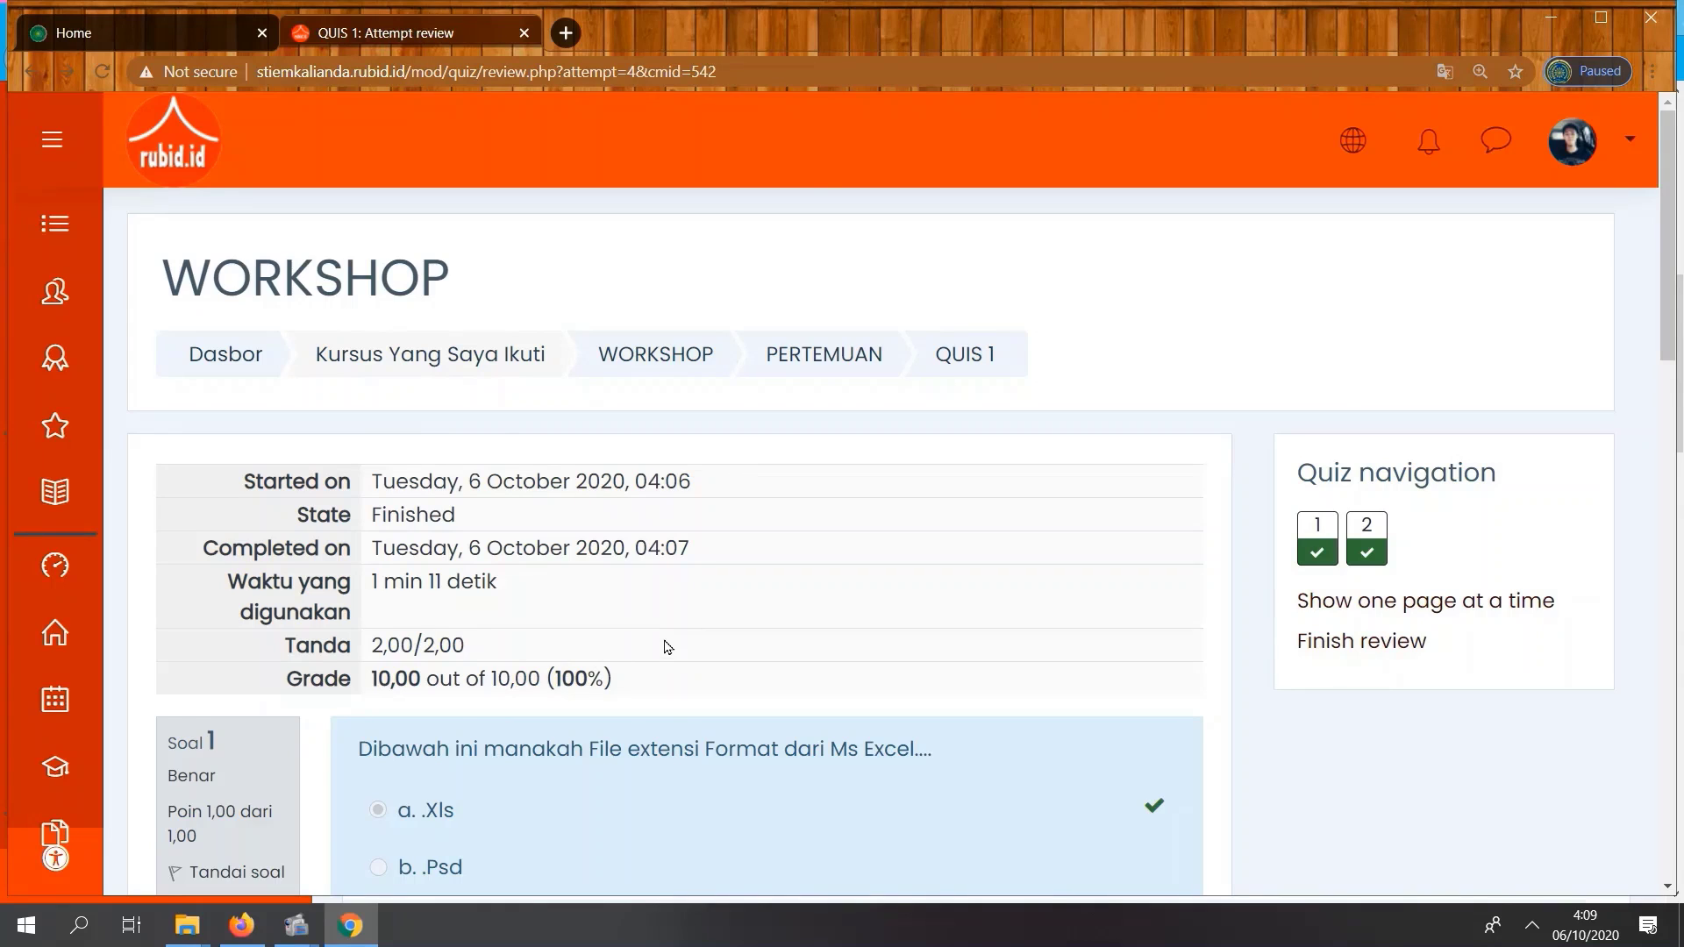
Review the QUIS 1 attempt result and return to the course's PERTEMUAN section to check the completion marks of its activities
{"action": "scroll", "coordinate": [667, 648], "scroll_direction": "down", "scroll_amount": 3}
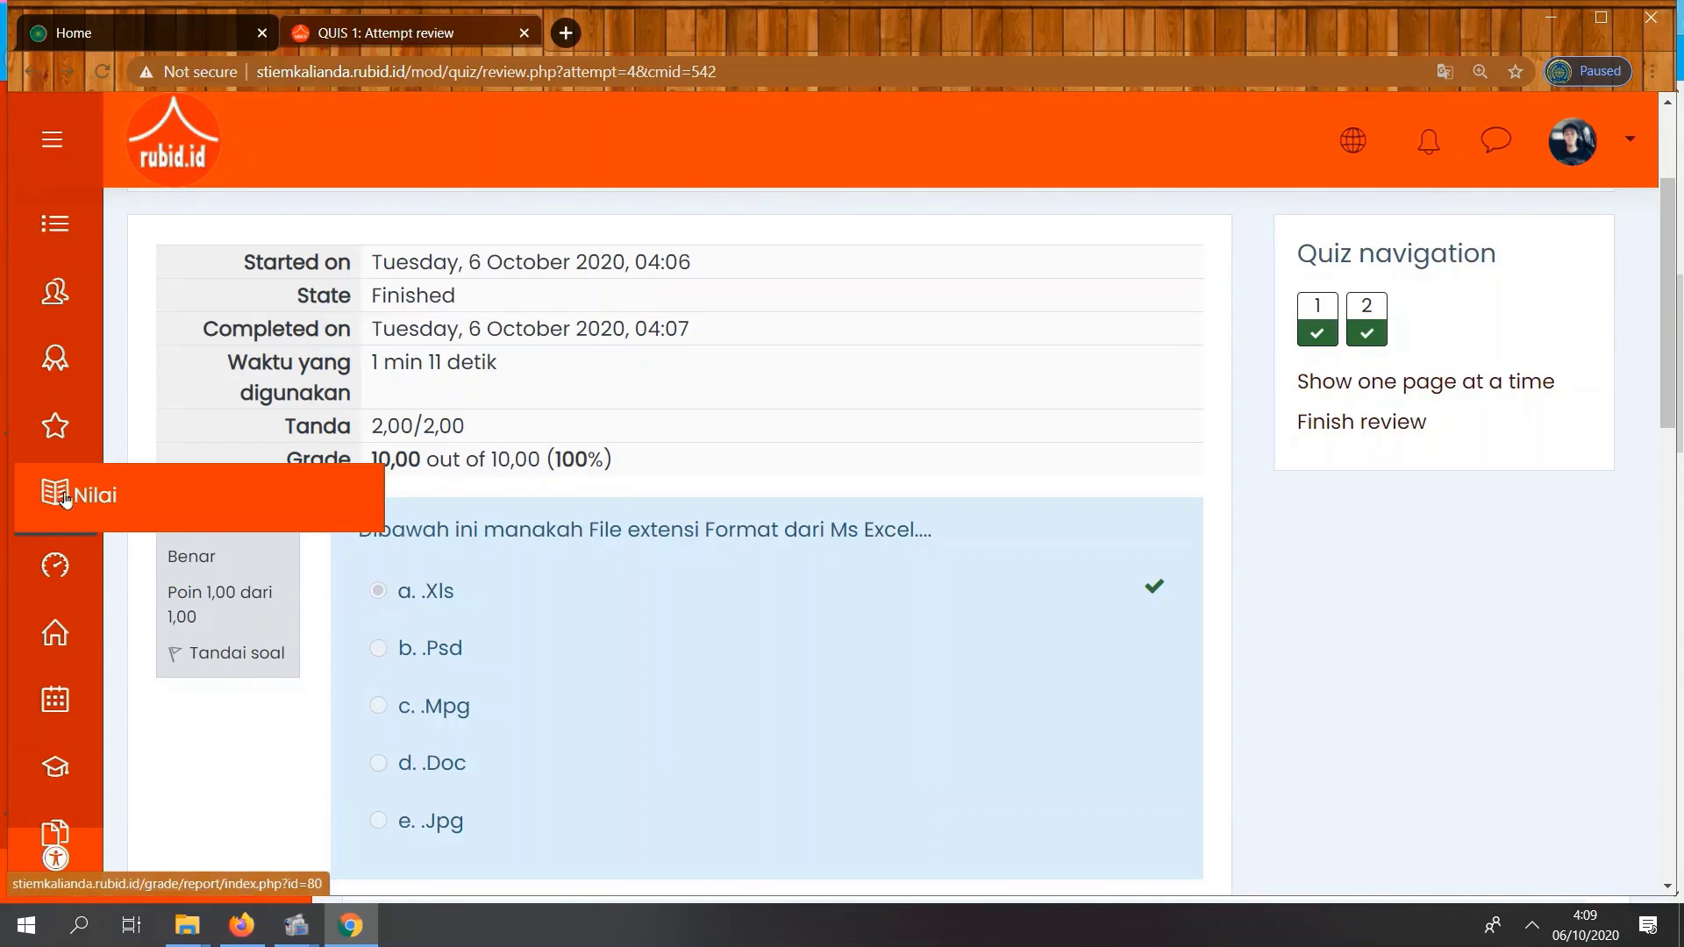
{"action": "scroll", "coordinate": [516, 457], "scroll_direction": "up", "scroll_amount": 3}
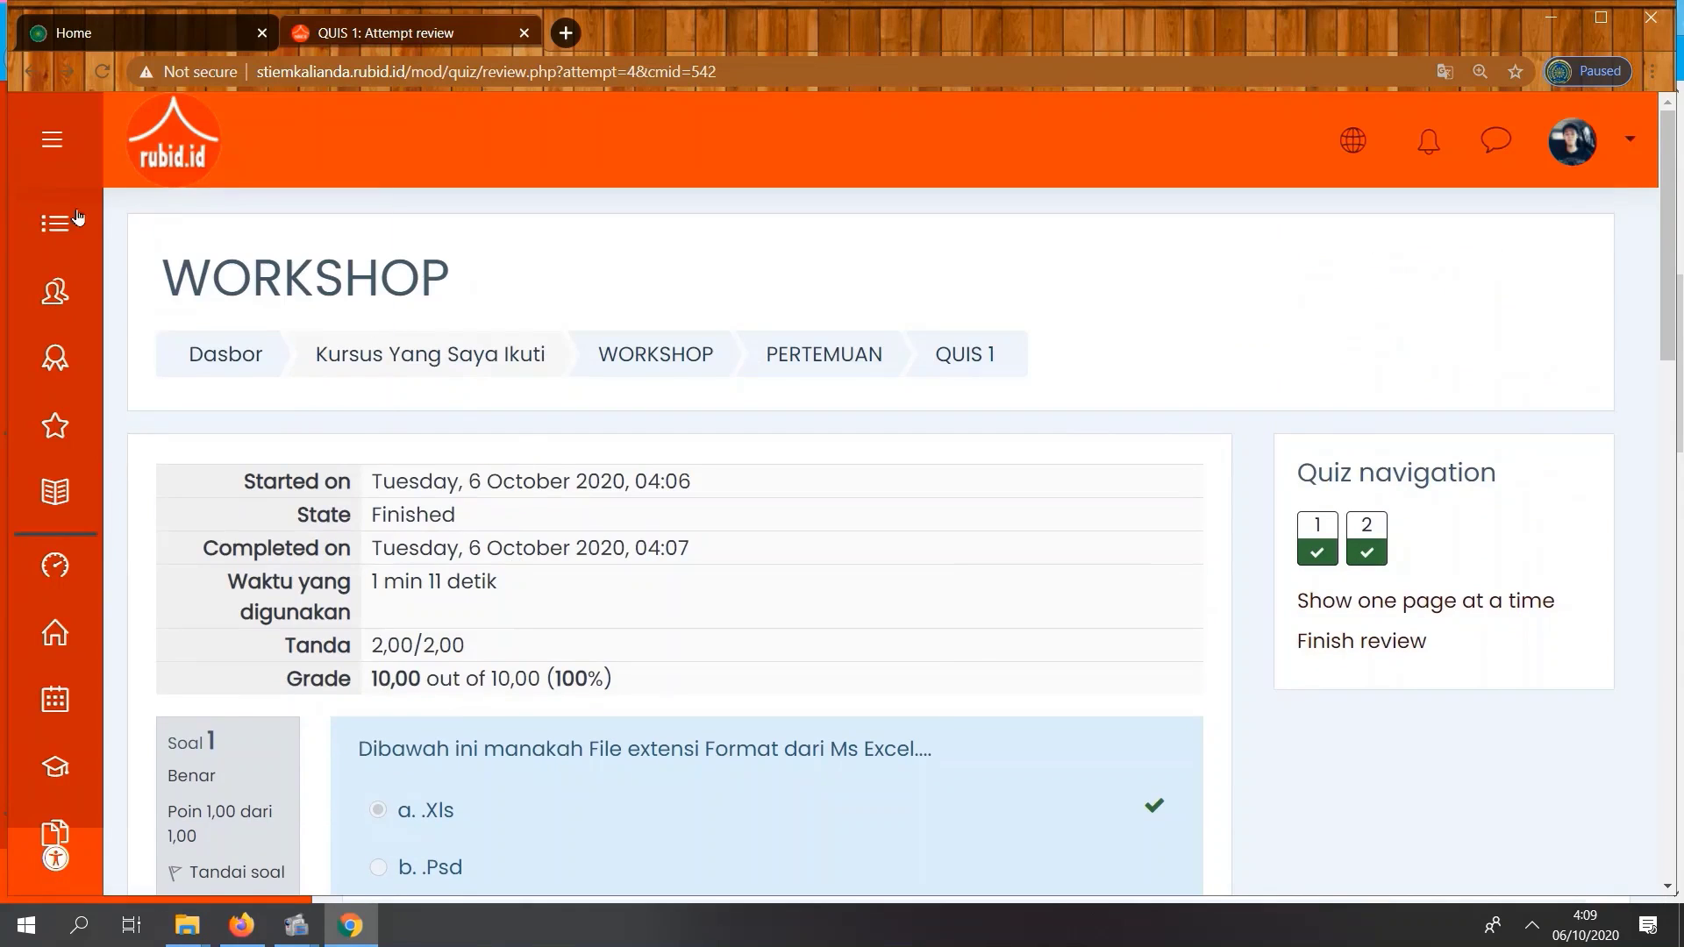
{"action": "mouse_move", "coordinate": [54, 223]}
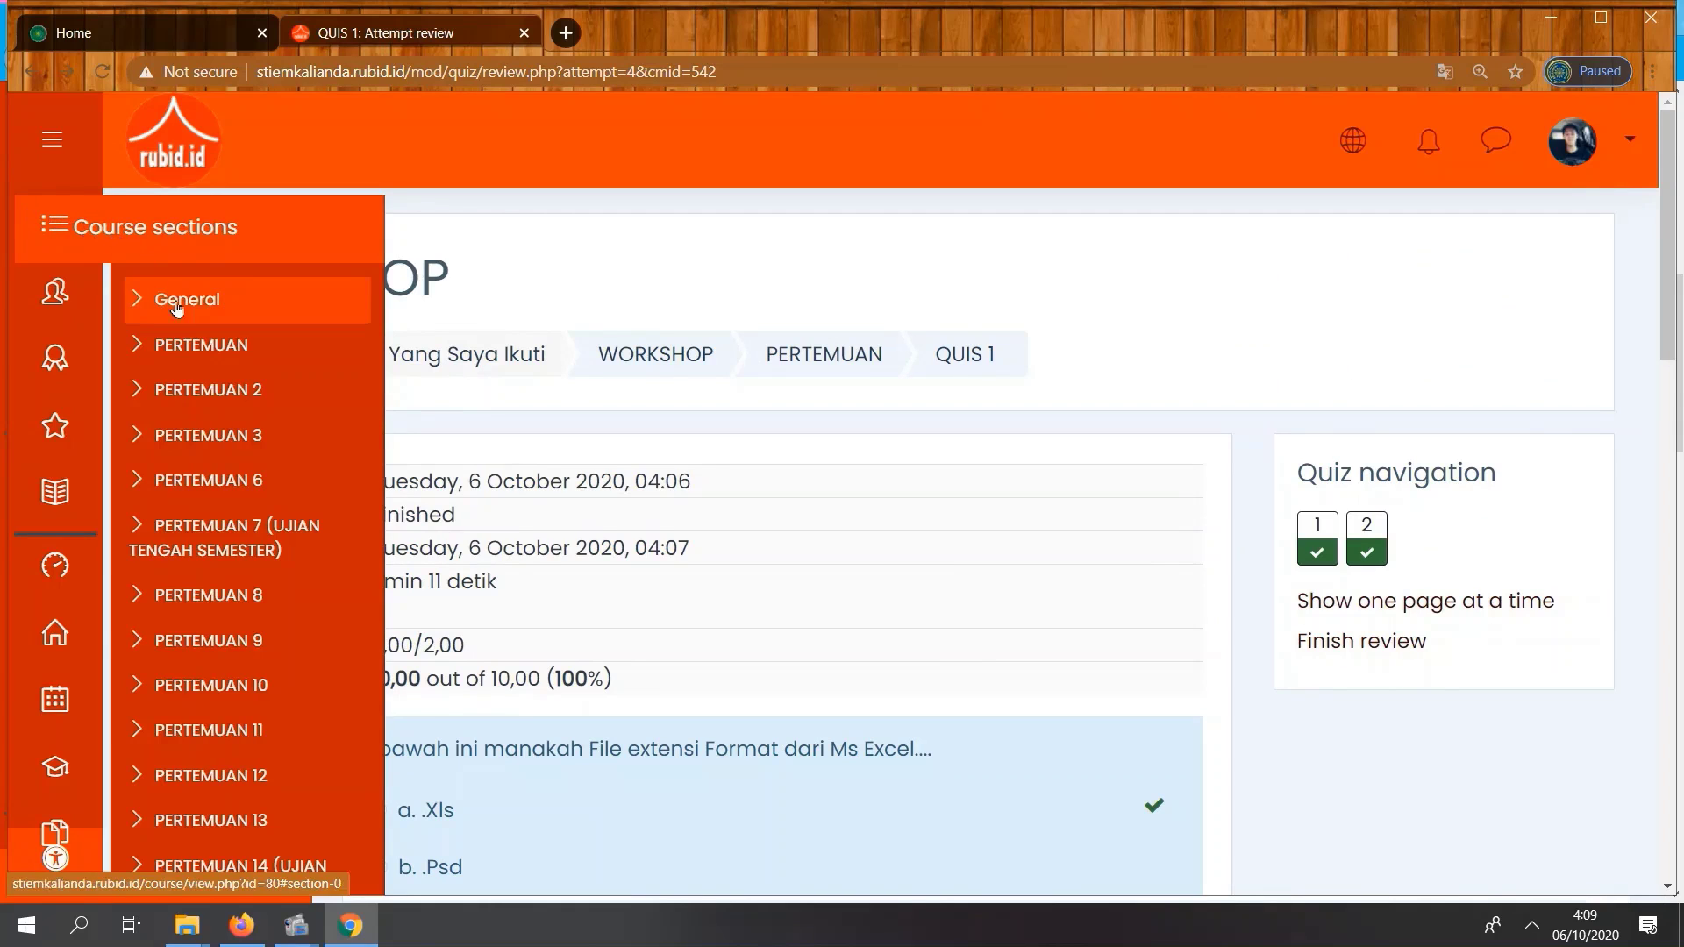
{"action": "left_click", "coordinate": [190, 345]}
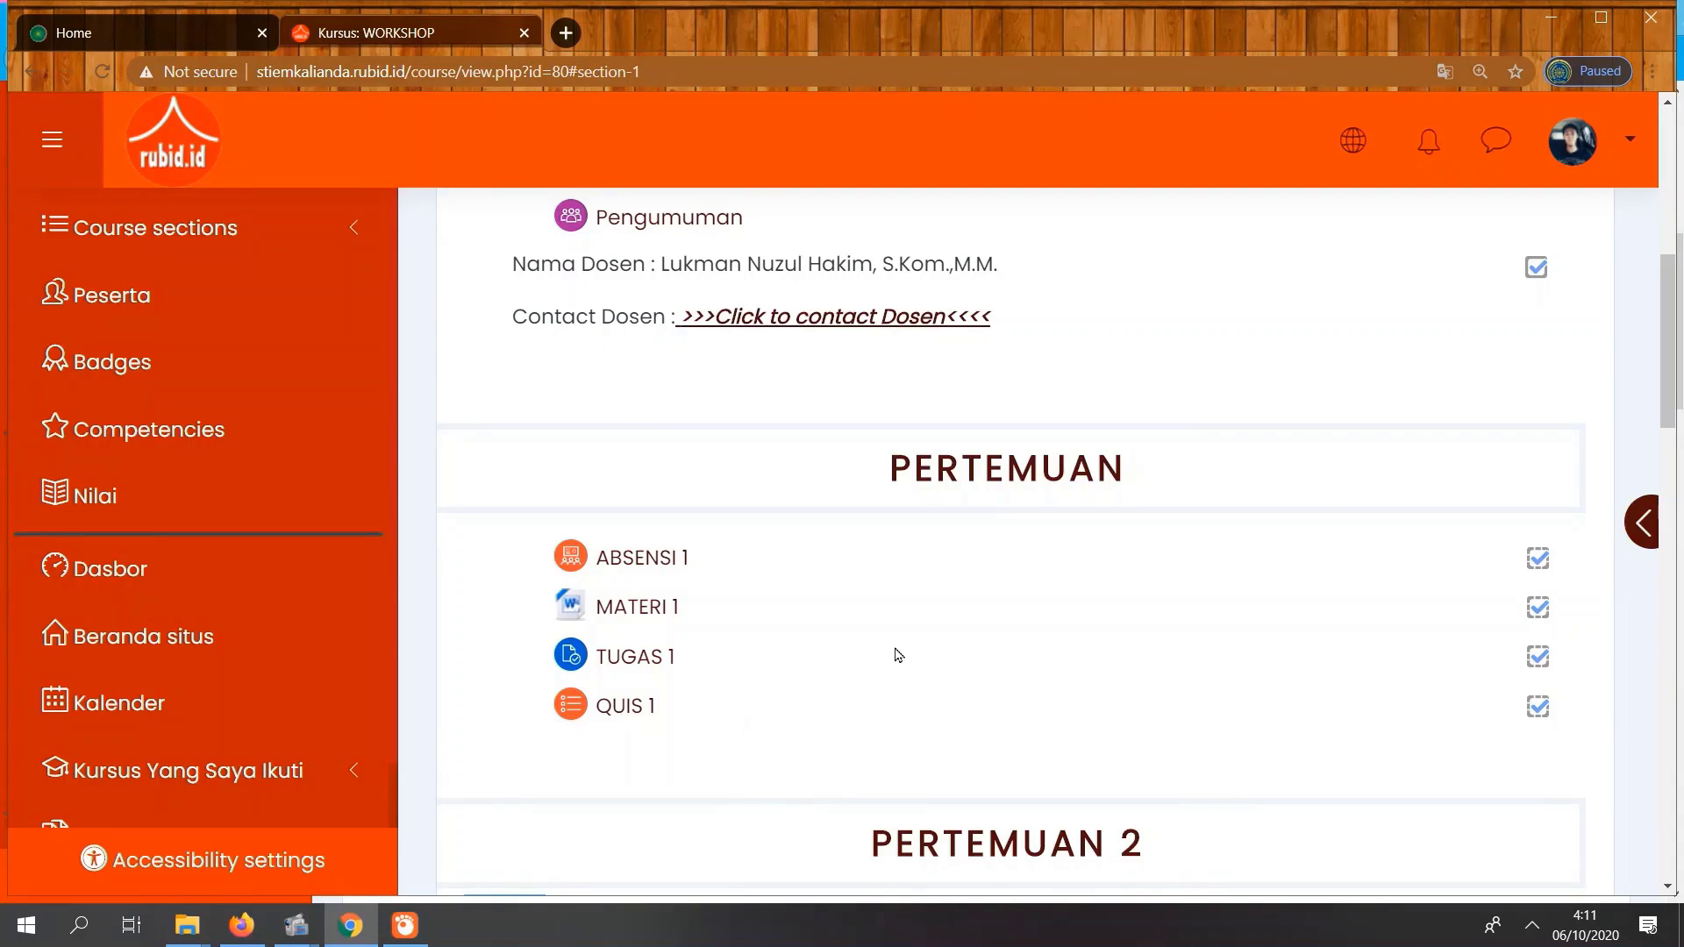
{"action": "scroll", "coordinate": [893, 649], "scroll_direction": "down", "scroll_amount": 1}
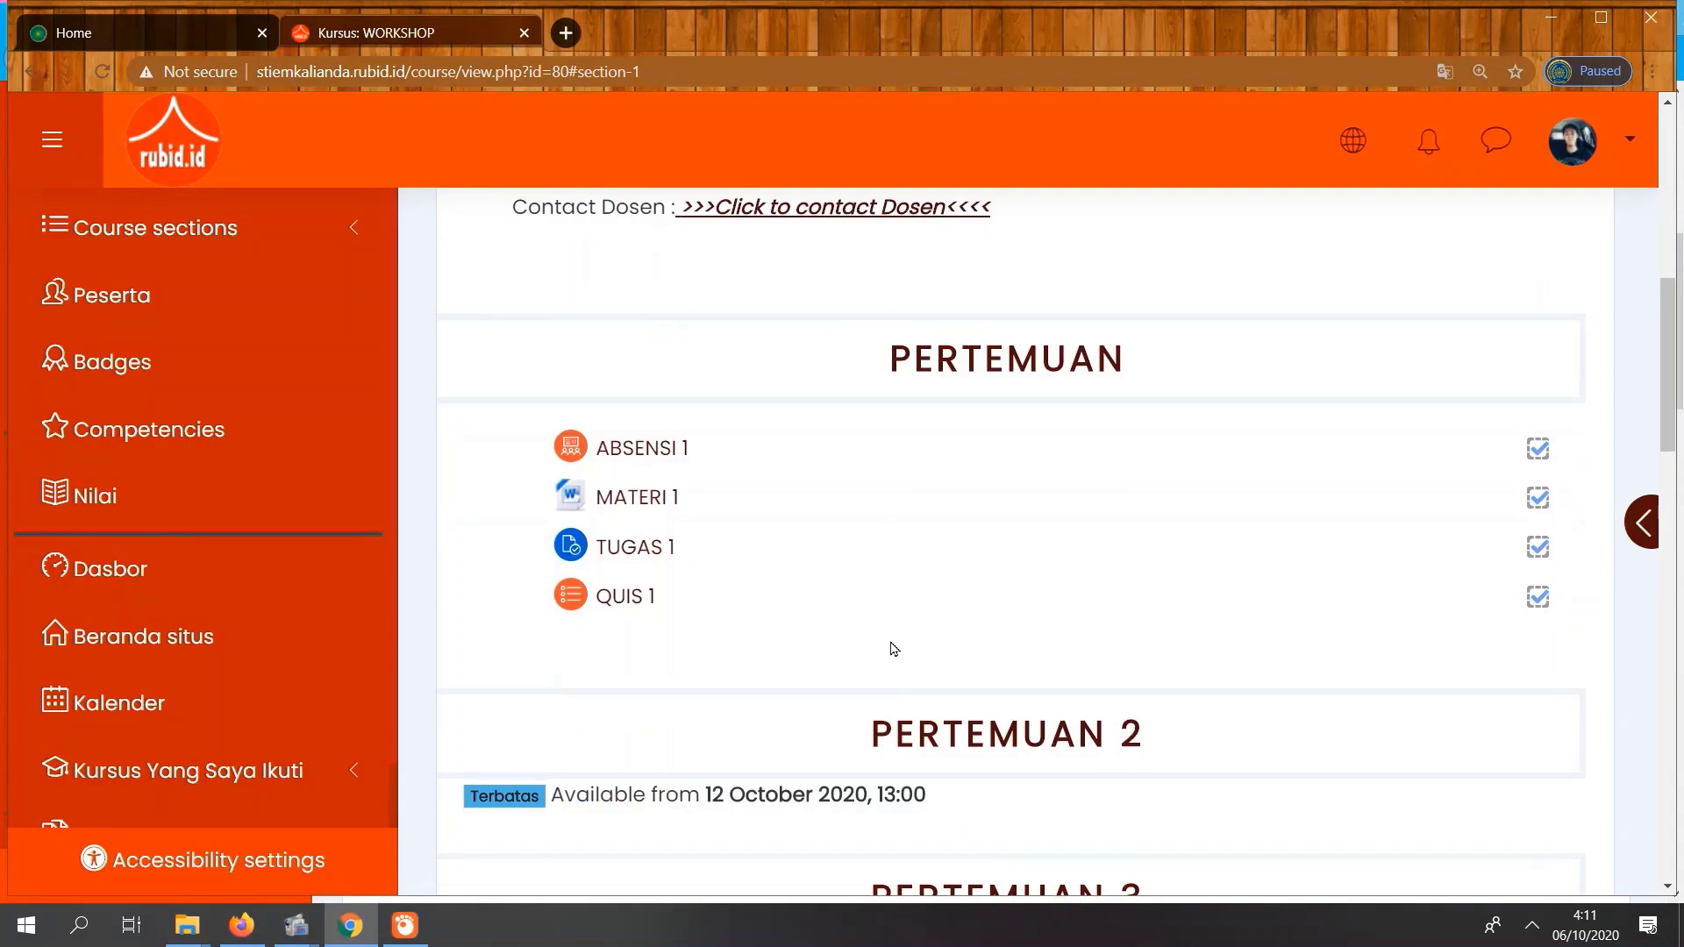